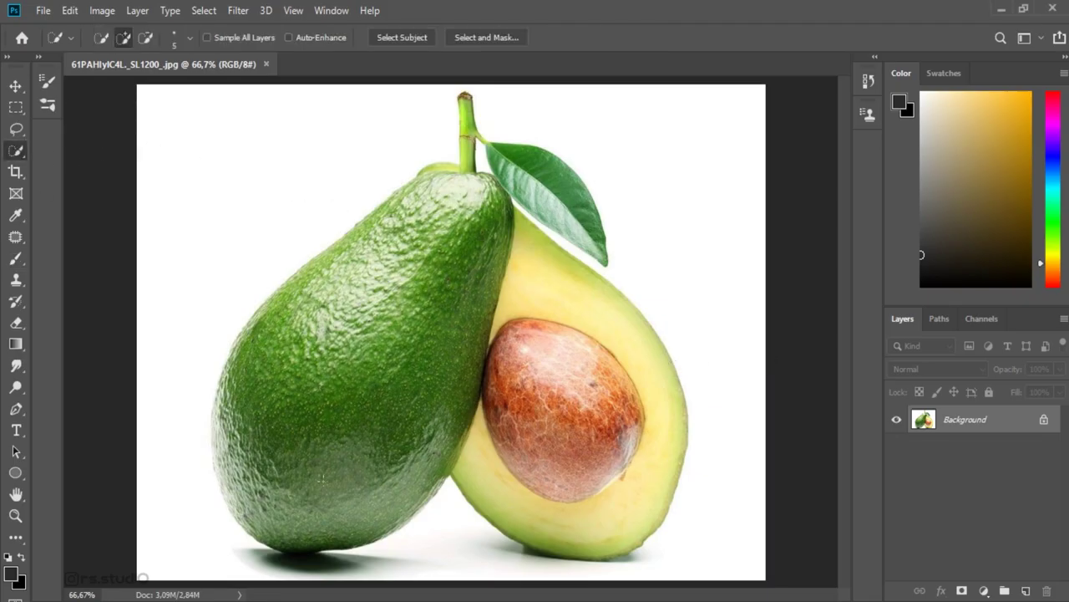
# - Add the leaf and stem to the avocado selection and subtract the shadow beneath it
pyautogui.moveTo(535, 192); pyautogui.dragTo(468, 108)
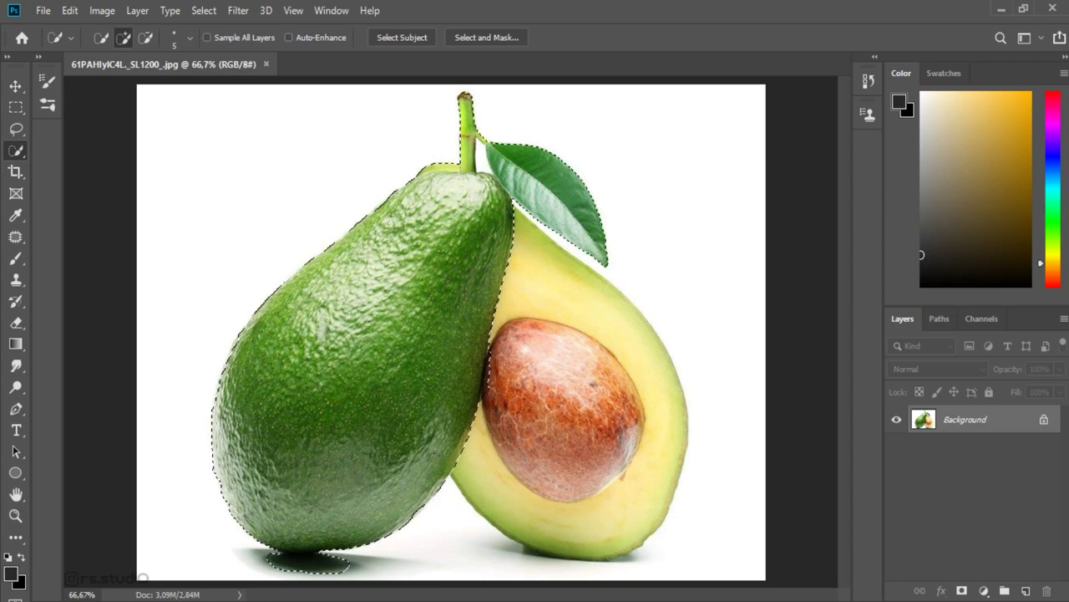
pyautogui.press('alt')
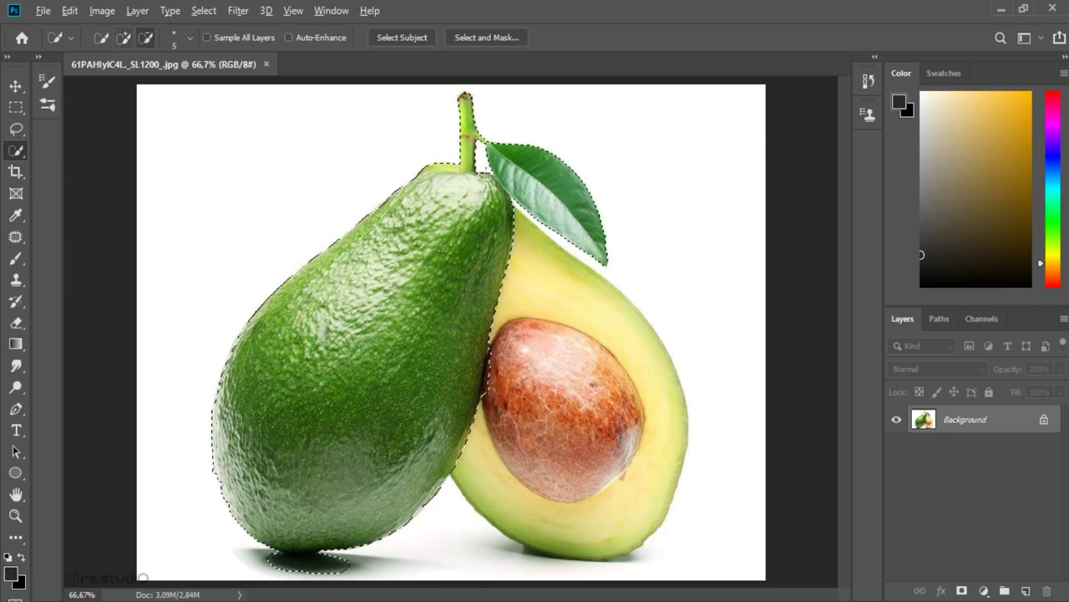
pyautogui.scroll(5, 482, 165)
pyautogui.scroll(-3, 473, 134)
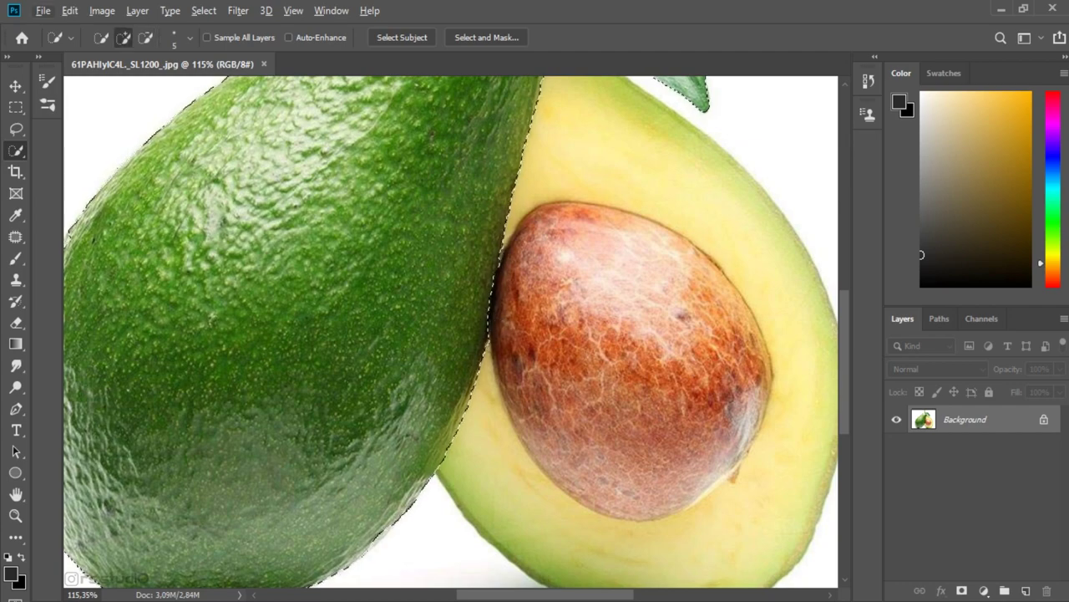
pyautogui.scroll(-3, 451, 334)
pyautogui.scroll(-3, 451, 334)
pyautogui.keyDown('alt'); pyautogui.click(181, 391); pyautogui.keyUp('alt')
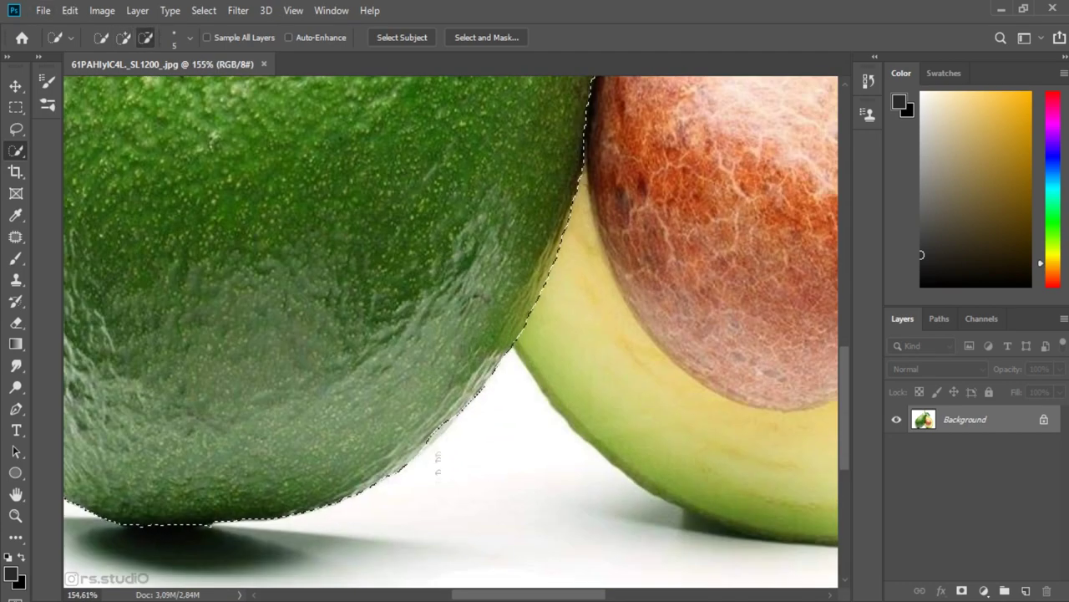
pyautogui.scroll(2, 451, 318)
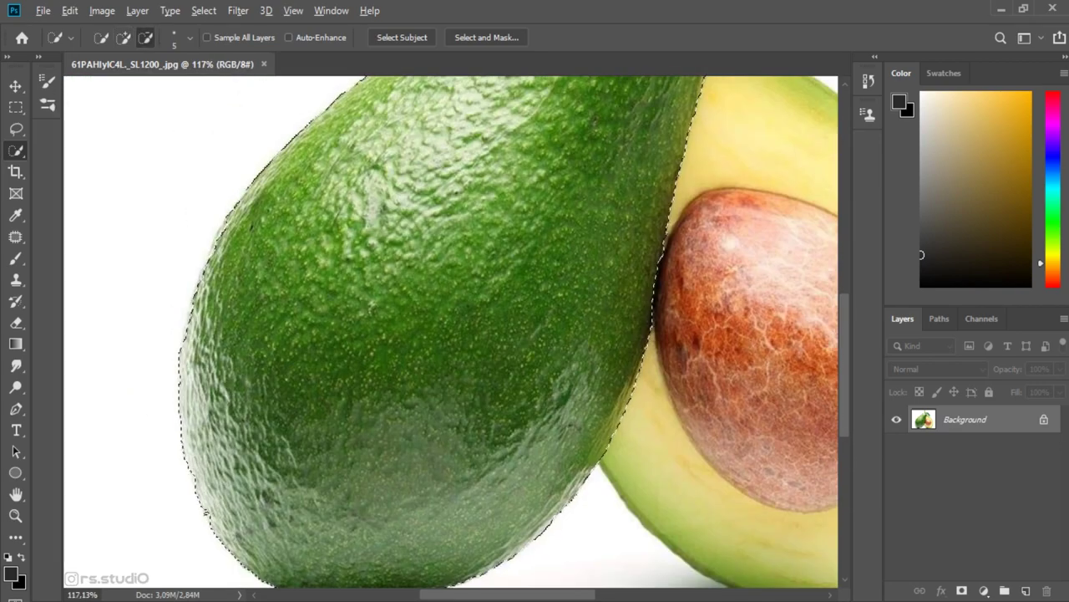
pyautogui.scroll(3, 452, 335)
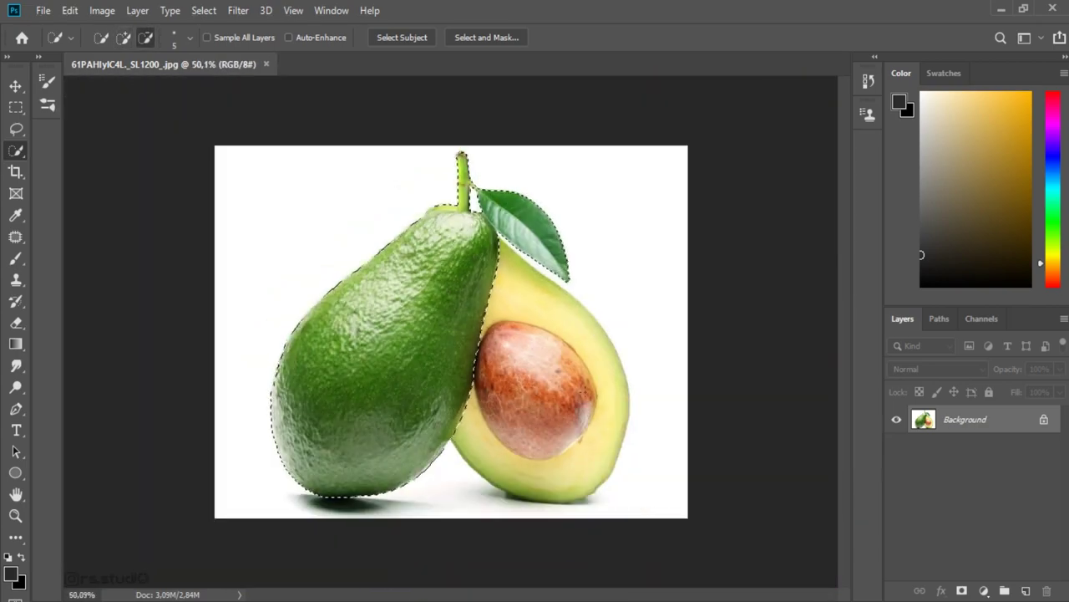
# - Tilt the cut-out avocado counterclockwise and shrink it slightly, shifting it right
pyautogui.press('v')
pyautogui.moveTo(585, 150); pyautogui.dragTo(547, 129)
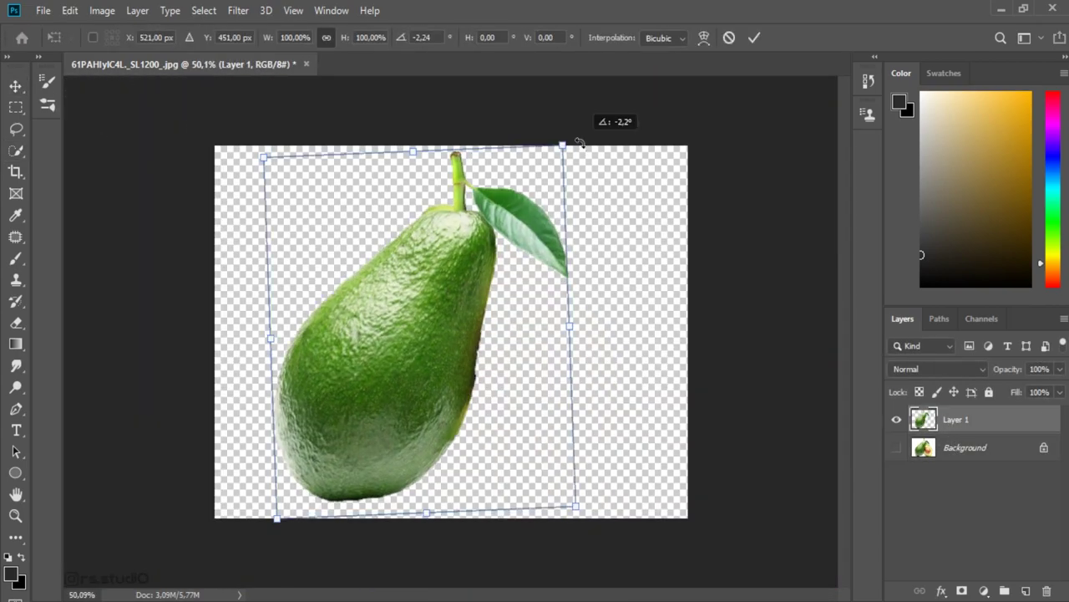
pyautogui.moveTo(607, 471); pyautogui.dragTo(587, 451)
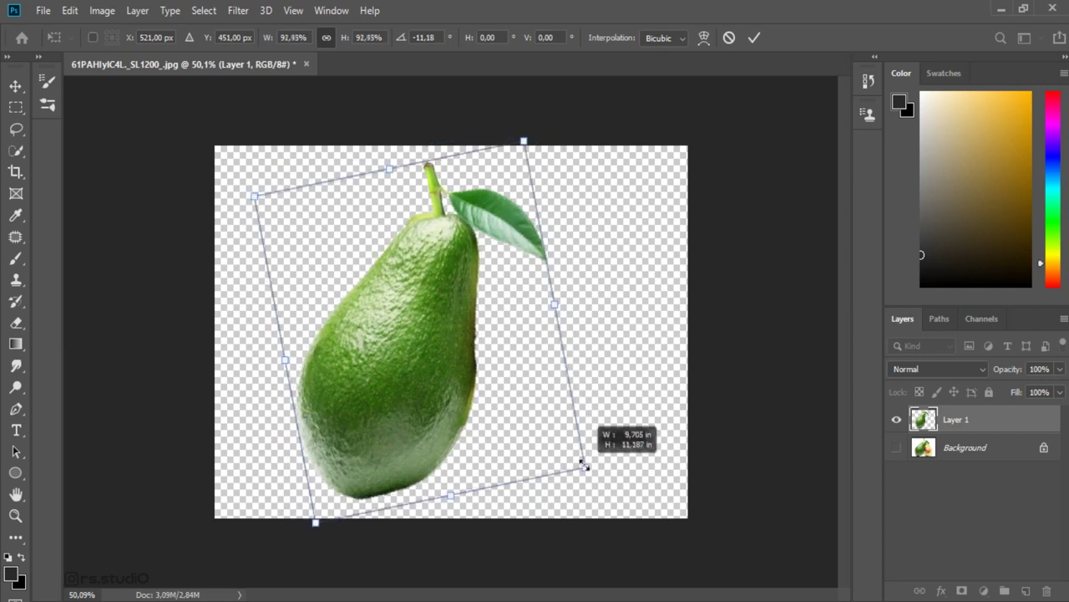
pyautogui.press('Escape')
# - Add a new empty layer above the Background and choose a green-to-yellow gradient preset
pyautogui.click(965, 447)
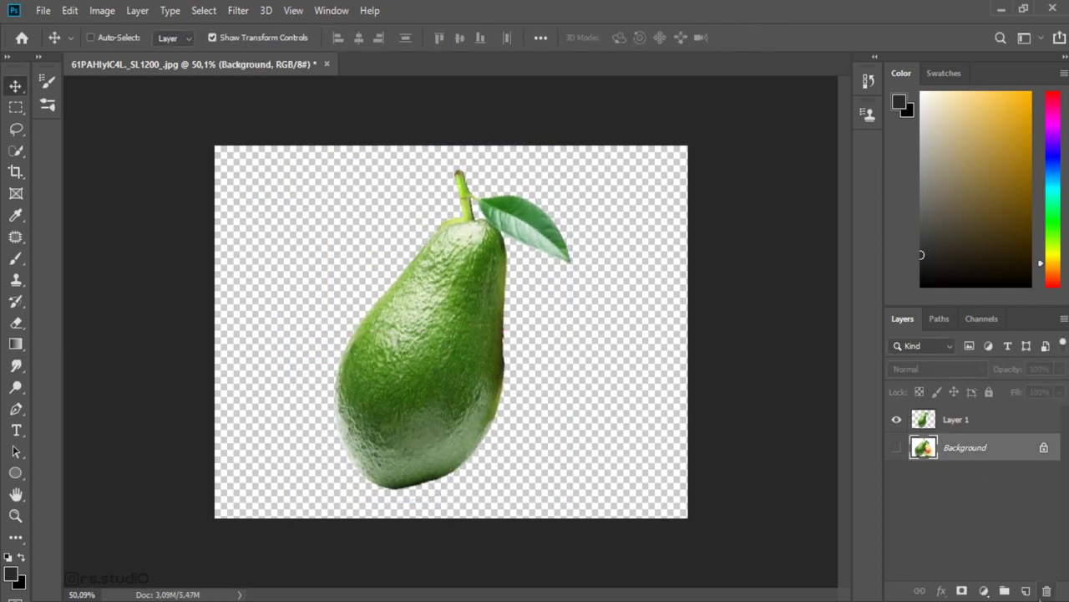
pyautogui.click(1026, 591)
pyautogui.press('g')
pyautogui.click(115, 37)
pyautogui.scroll(-3, 718, 175)
pyautogui.scroll(-3, 719, 175)
pyautogui.click(819, 159)
pyautogui.press('Return')
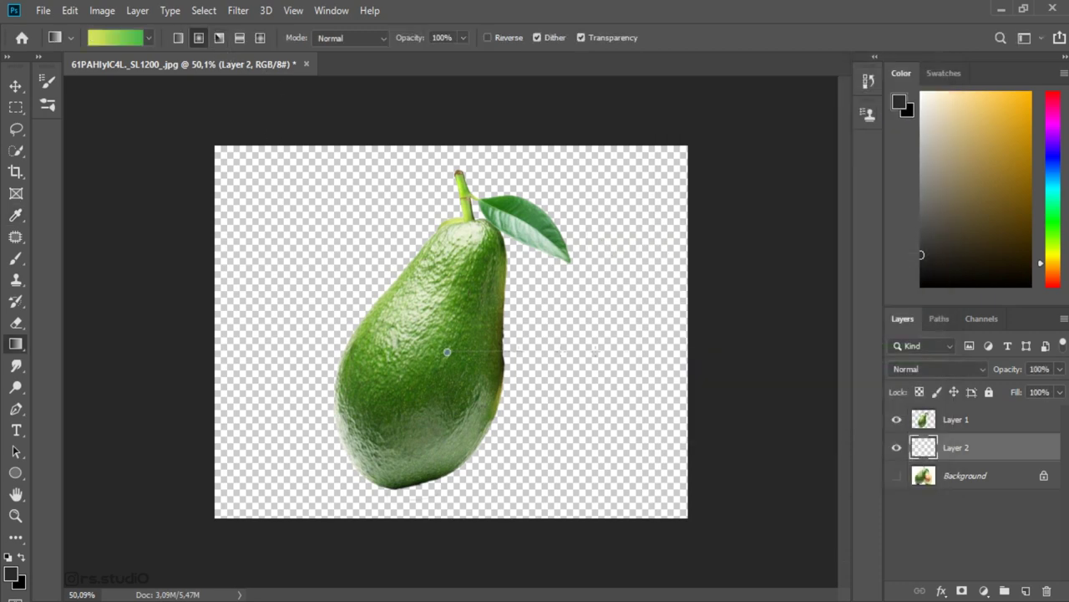
# - Fill the new layer with a radial green-yellow gradient radiating from the avocado centre
pyautogui.moveTo(696, 352); pyautogui.dragTo(737, 352)
pyautogui.hotkey('ctrl', 'z')
pyautogui.moveTo(784, 356); pyautogui.dragTo(784, 356)
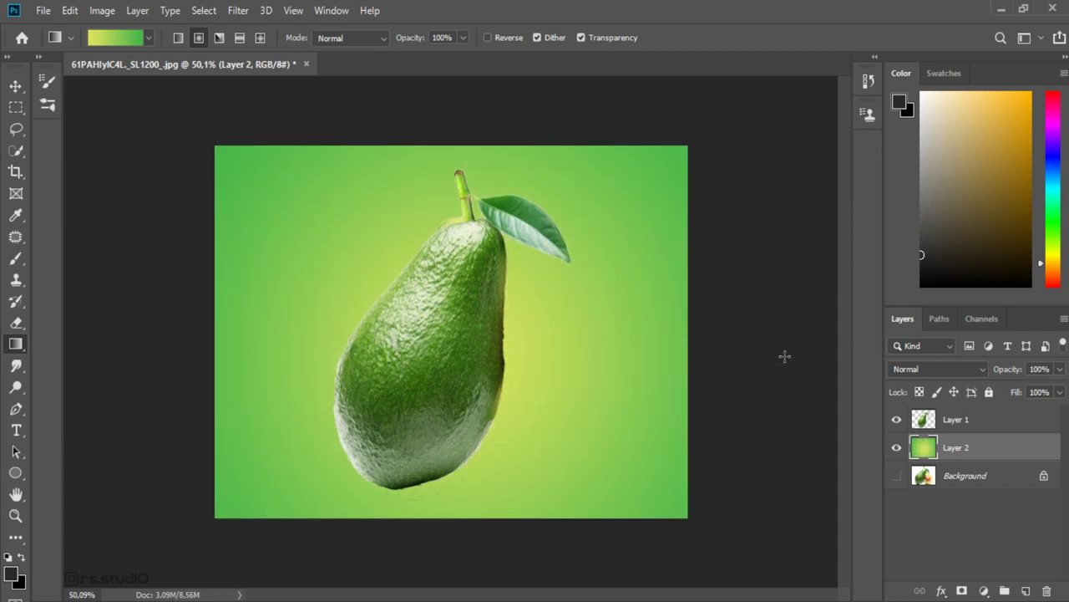
pyautogui.press('v')
pyautogui.scroll(1, 477, 382)
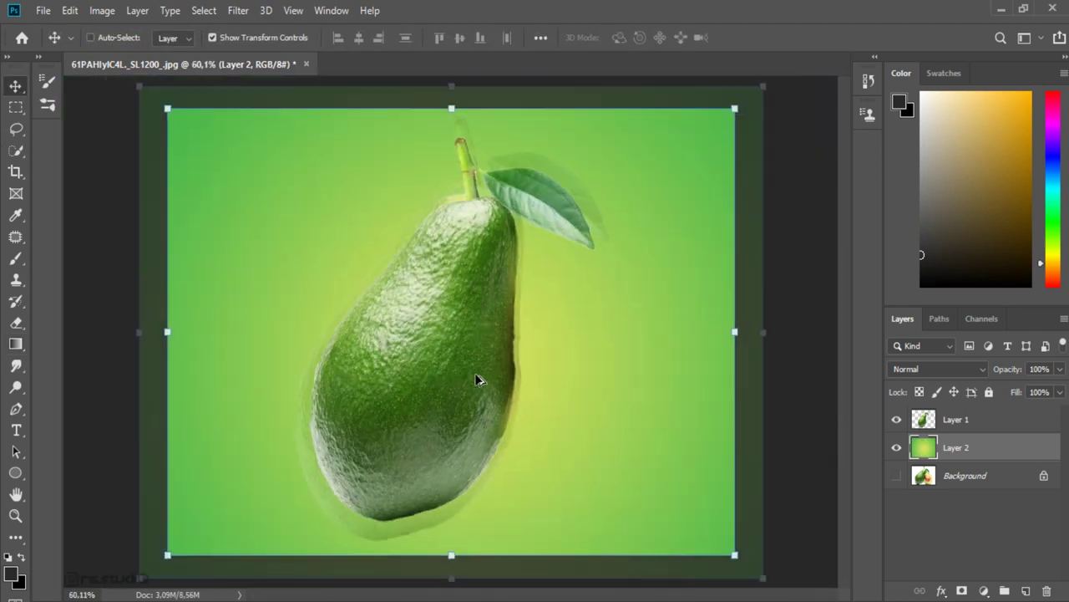
pyautogui.hotkey('alt', ']')
pyautogui.click(16, 409)
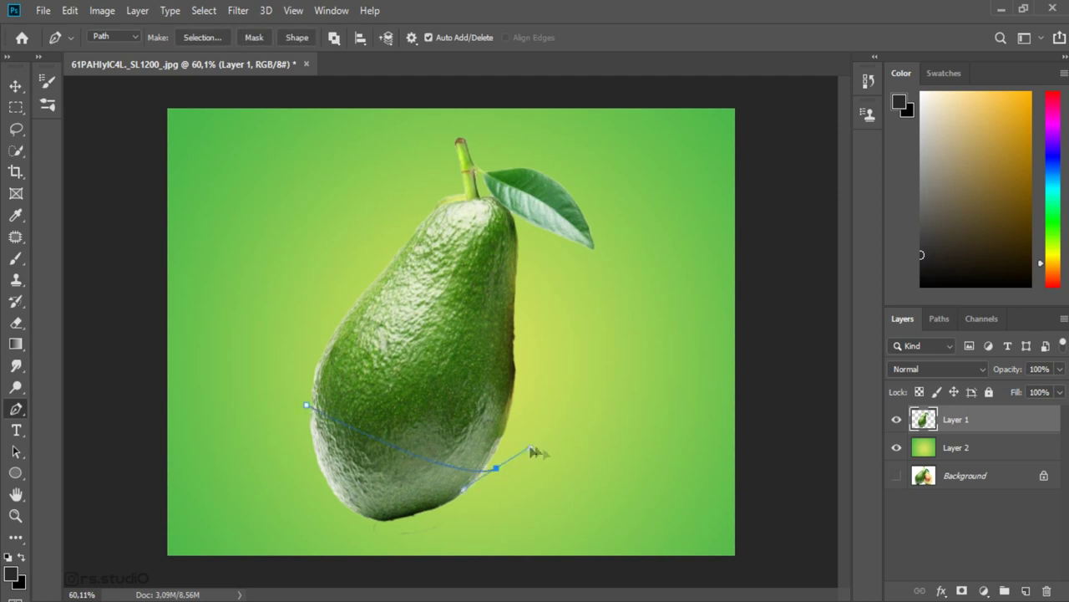
# - Cut the avocado's top along a pen path onto its own layer and lift it to leave a gap
pyautogui.click(667, 199)
pyautogui.click(510, 110)
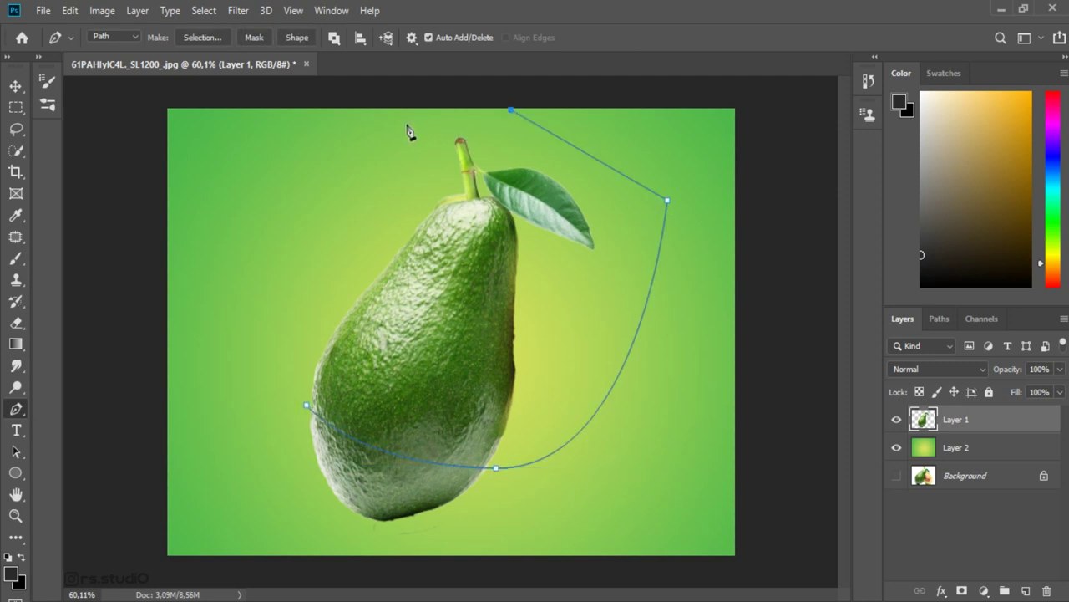
pyautogui.click(203, 37)
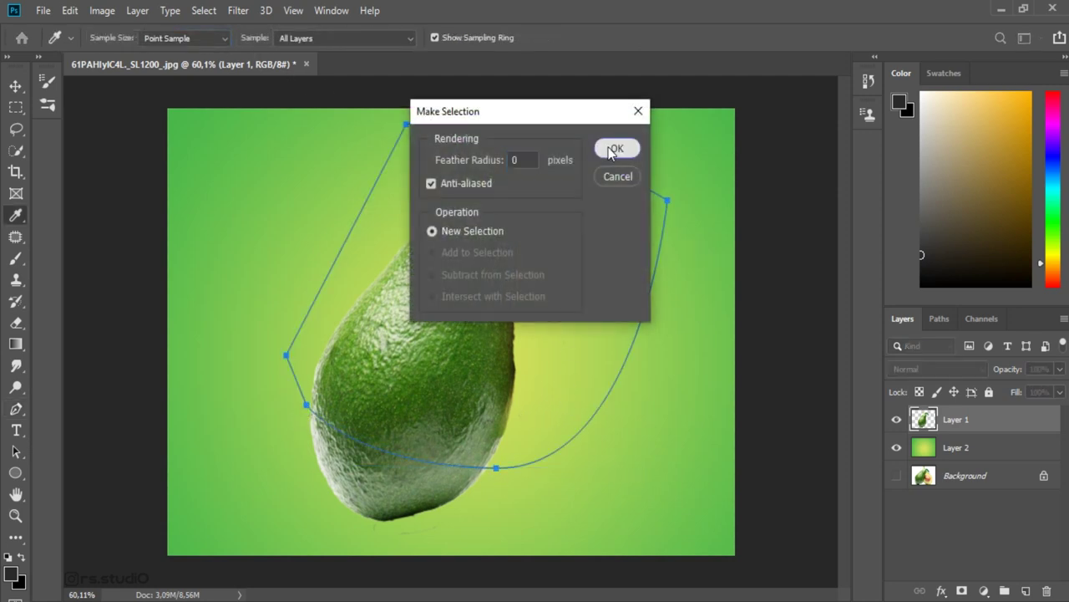
pyautogui.click(616, 145)
pyautogui.press('Delete')
pyautogui.hotkey('ctrl', 'd')
pyautogui.click(1023, 587)
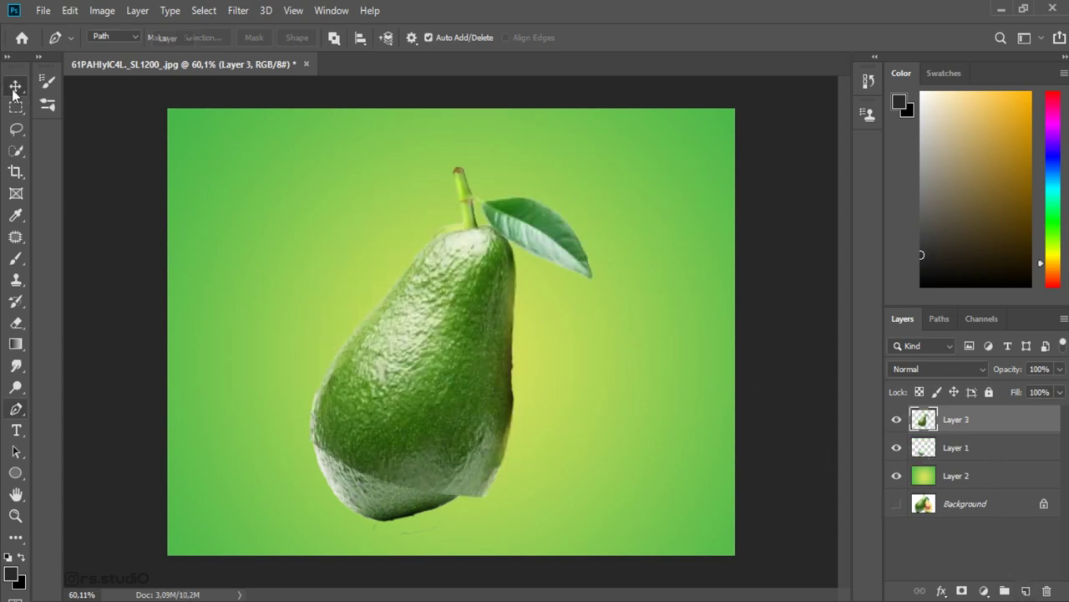
pyautogui.press('v')
pyautogui.moveTo(482, 371); pyautogui.dragTo(481, 333)
# - Cut the upper piece along a curved path onto its own layer and move it up and right
pyautogui.click(15, 409)
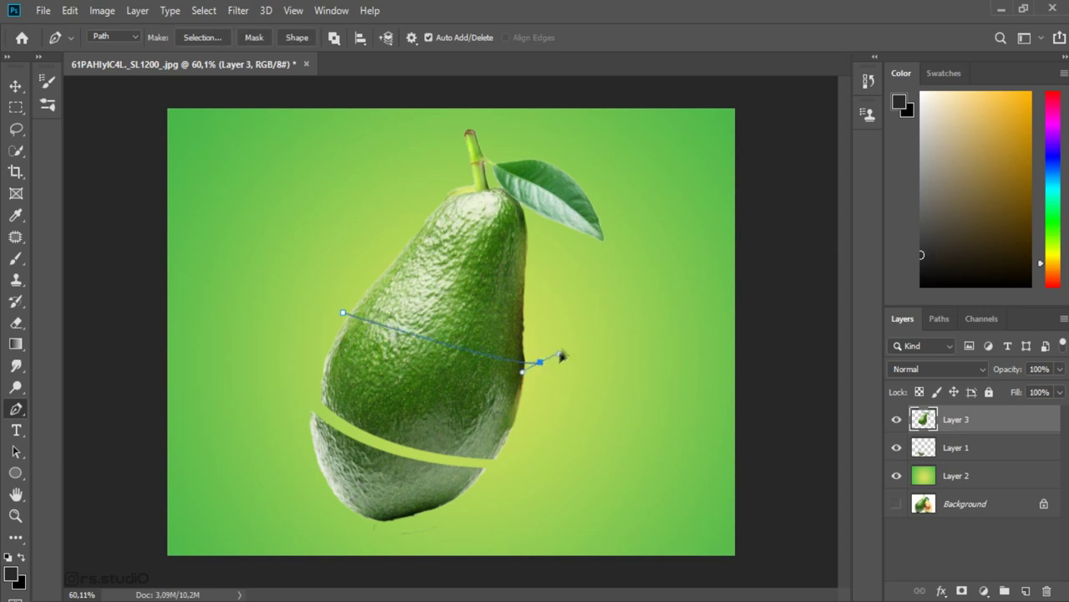
pyautogui.moveTo(669, 344); pyautogui.dragTo(683, 351)
pyautogui.click(654, 170)
pyautogui.click(469, 117)
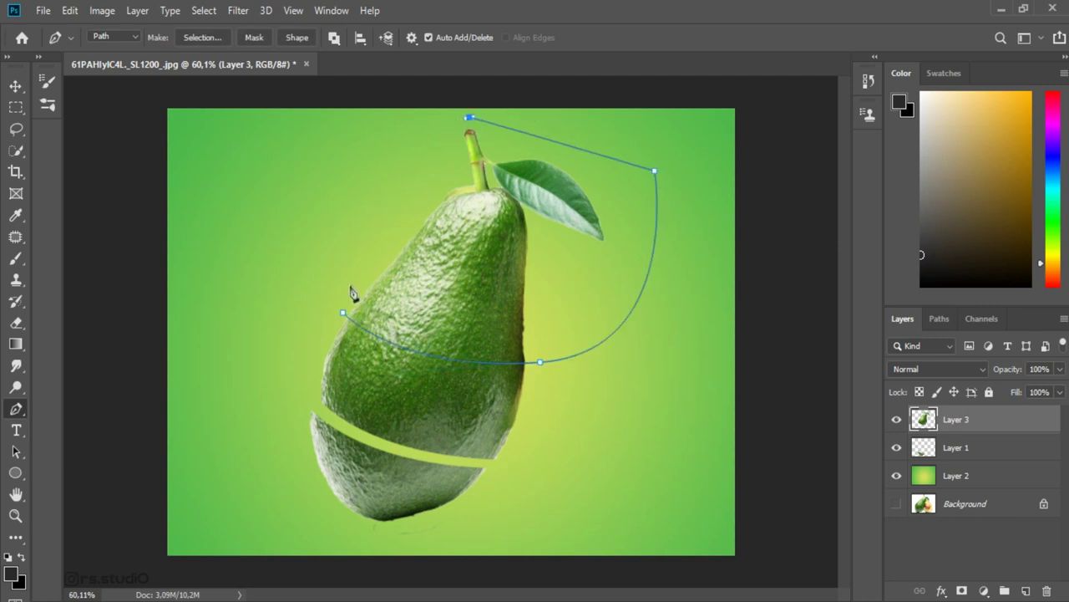
pyautogui.click(219, 38)
pyautogui.click(616, 145)
pyautogui.hotkey('ctrl', 'j')
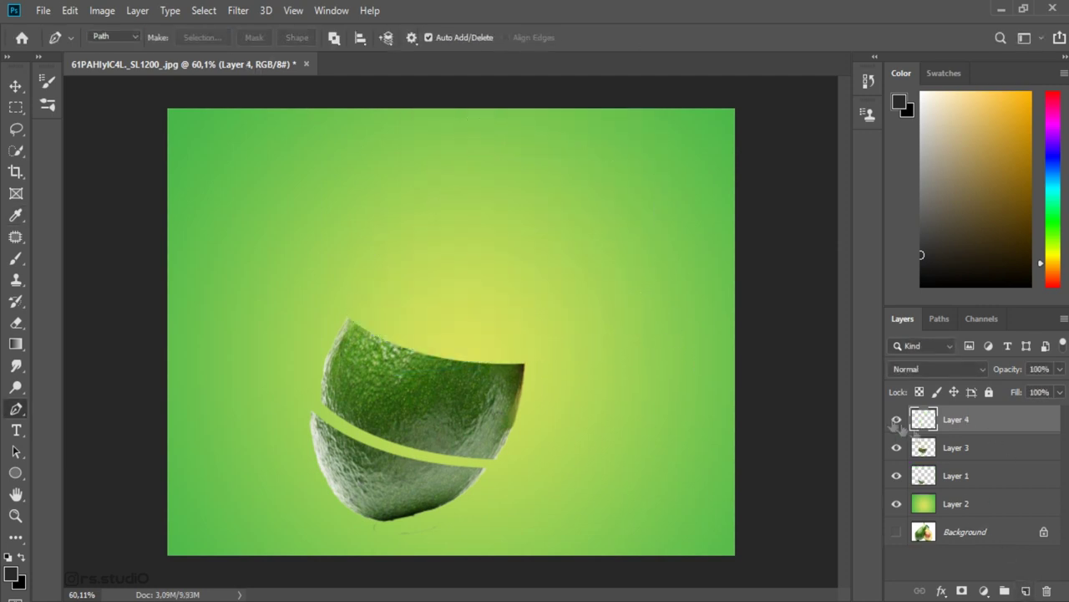
pyautogui.press('v')
pyautogui.moveTo(398, 381); pyautogui.dragTo(435, 278)
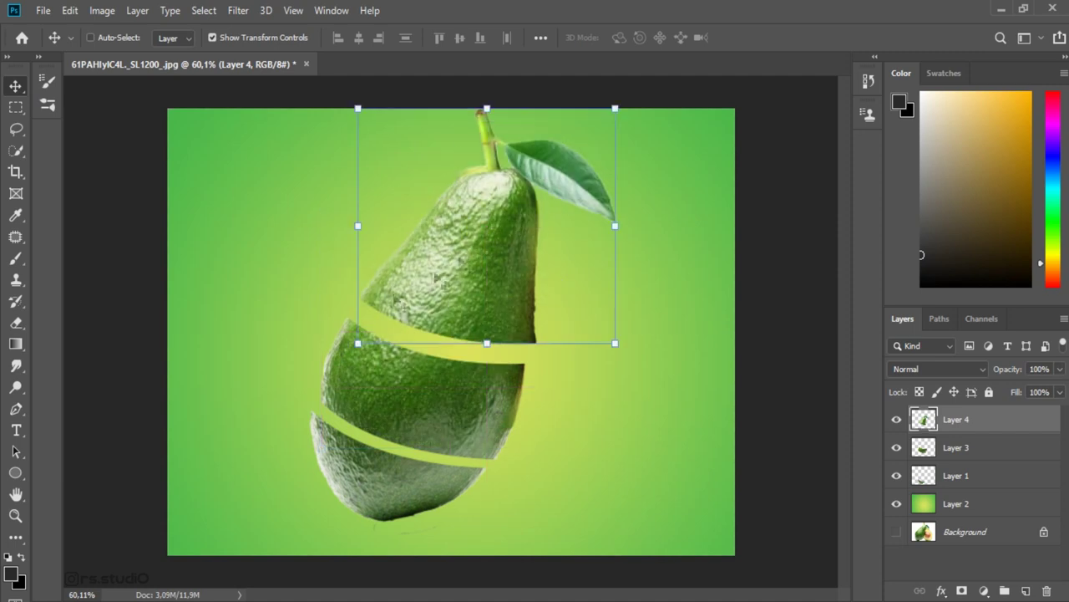
# - Cut the stem-and-leaf top onto its own layer and lift it to open a third gap
pyautogui.click(16, 408)
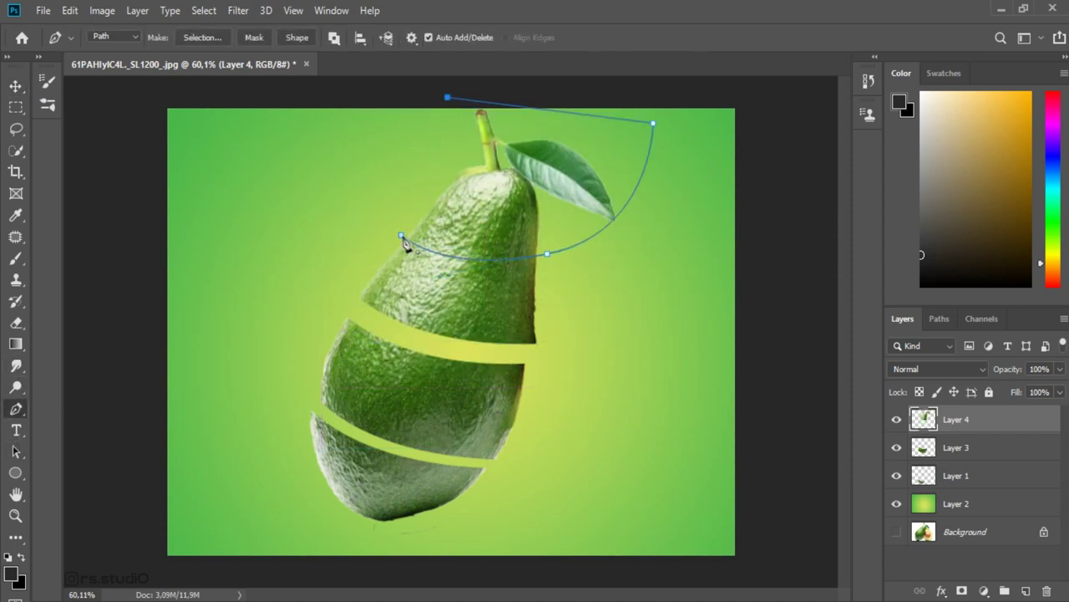
pyautogui.click(202, 37)
pyautogui.click(616, 143)
pyautogui.click(1026, 591)
pyautogui.click(994, 447)
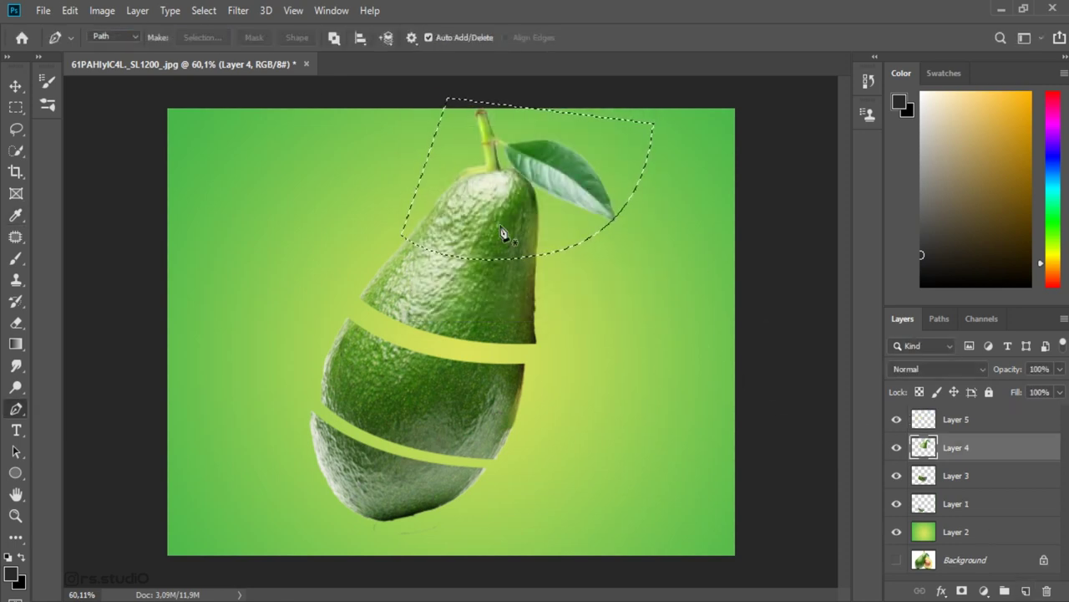
pyautogui.press('Delete')
pyautogui.hotkey('ctrl', 'd')
pyautogui.click(994, 430)
pyautogui.hotkey('ctrl', 'v')
pyautogui.press('v')
pyautogui.moveTo(485, 326); pyautogui.dragTo(510, 203)
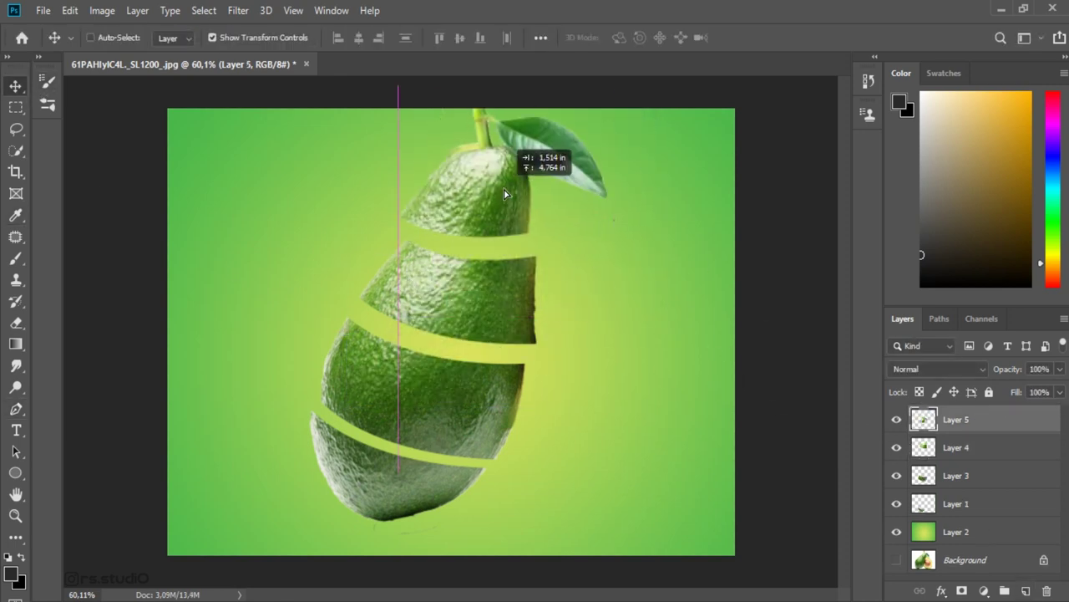
# - Select all slice layers (Layers 4, 3, 1) and move the whole sliced avocado down slightly
pyautogui.keyDown('ctrl'); pyautogui.click(957, 447); pyautogui.keyUp('ctrl')
pyautogui.keyDown('ctrl'); pyautogui.click(957, 476); pyautogui.keyUp('ctrl')
pyautogui.keyDown('ctrl'); pyautogui.click(956, 504); pyautogui.keyUp('ctrl')
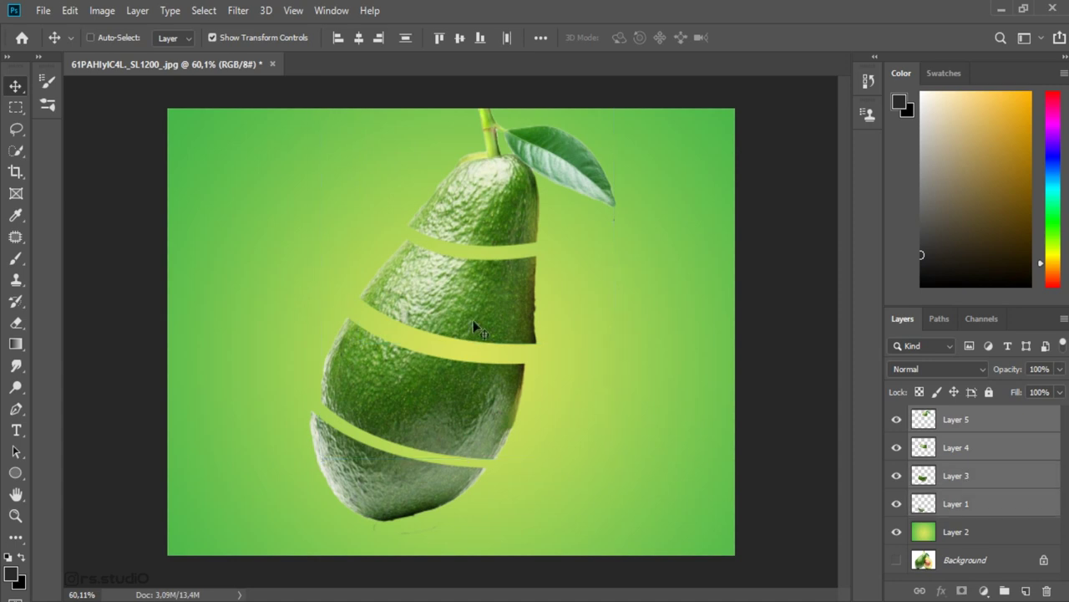
pyautogui.moveTo(477, 326); pyautogui.dragTo(472, 345)
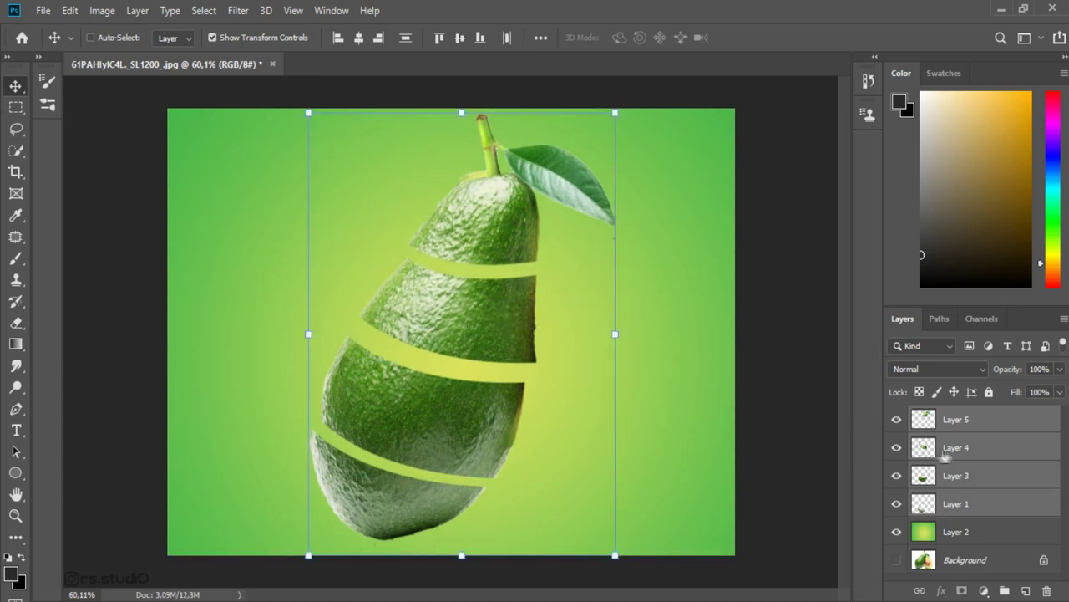
# - Tilt the Layer 3 slice a few degrees and shift it slightly up and left
pyautogui.click(957, 476)
pyautogui.moveTo(539, 333); pyautogui.dragTo(534, 318)
pyautogui.moveTo(456, 451); pyautogui.dragTo(448, 430)
pyautogui.press('Return')
pyautogui.click(957, 447)
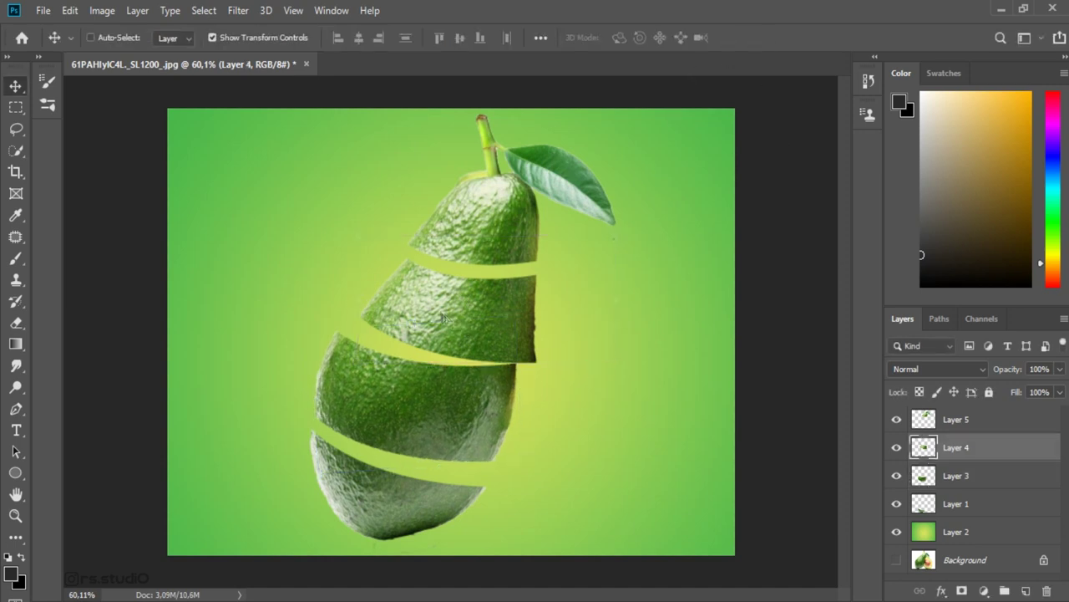
# - Shift the Layer 4 slice left, then tilt the stem-and-leaf top about 4.7° and raise it slightly
pyautogui.moveTo(455, 309); pyautogui.dragTo(438, 310)
pyautogui.click(957, 418)
pyautogui.moveTo(502, 231); pyautogui.dragTo(476, 215)
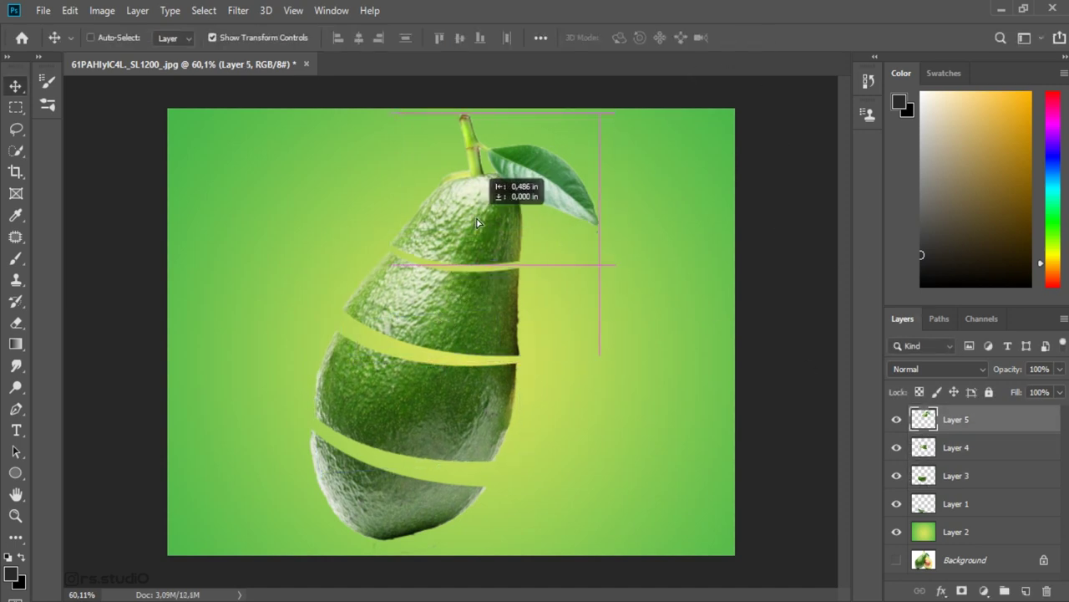
pyautogui.moveTo(633, 255); pyautogui.dragTo(628, 238)
pyautogui.moveTo(486, 214); pyautogui.dragTo(483, 207)
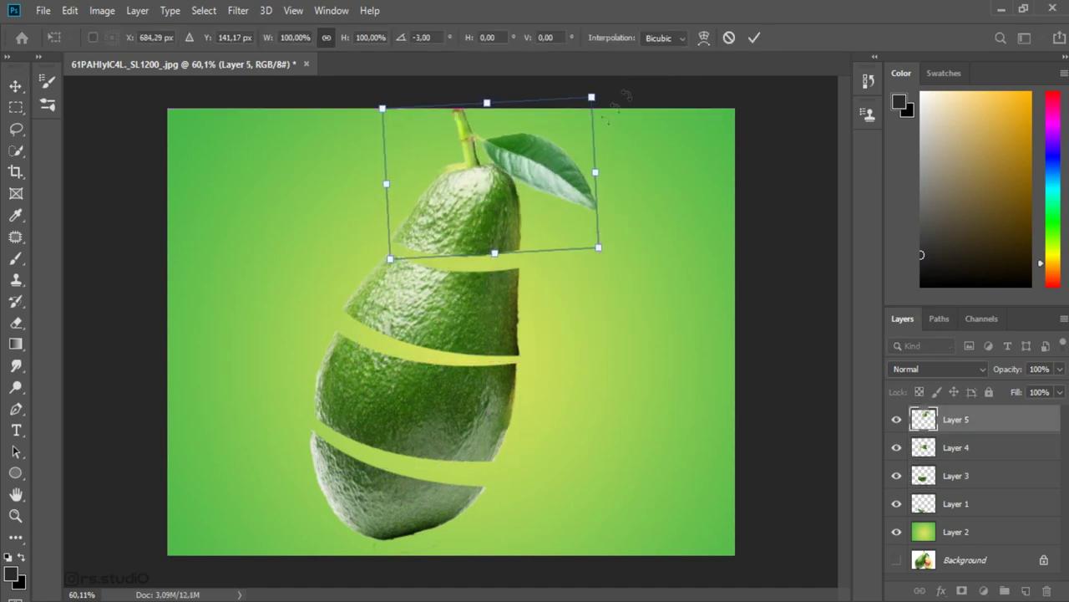
pyautogui.moveTo(622, 96); pyautogui.dragTo(616, 88)
pyautogui.moveTo(450, 233); pyautogui.dragTo(451, 236)
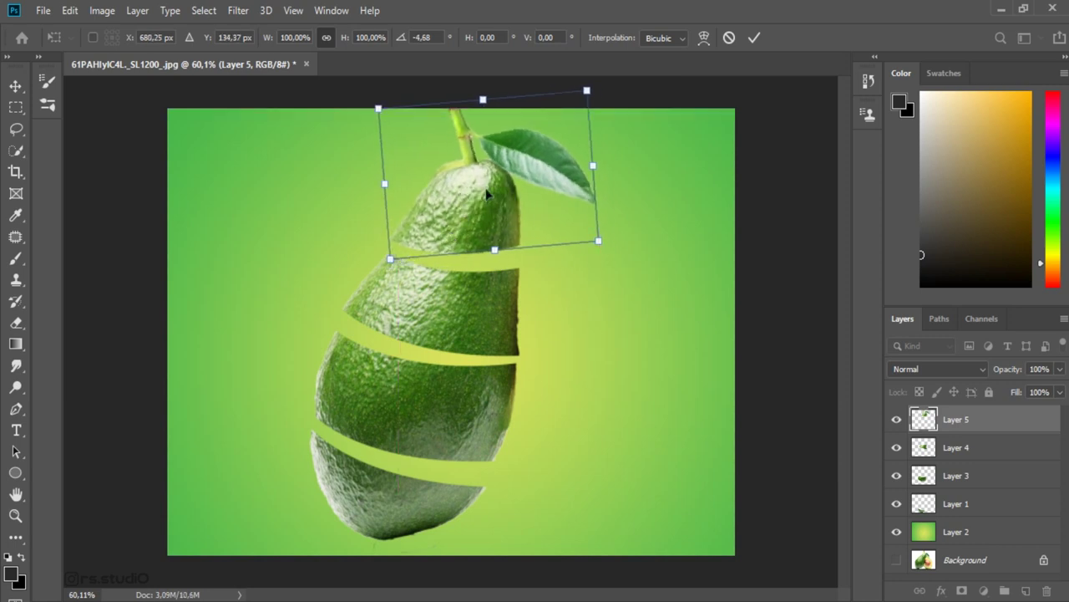
pyautogui.moveTo(488, 195); pyautogui.dragTo(487, 188)
pyautogui.click(752, 40)
pyautogui.hotkey('alt', '[')
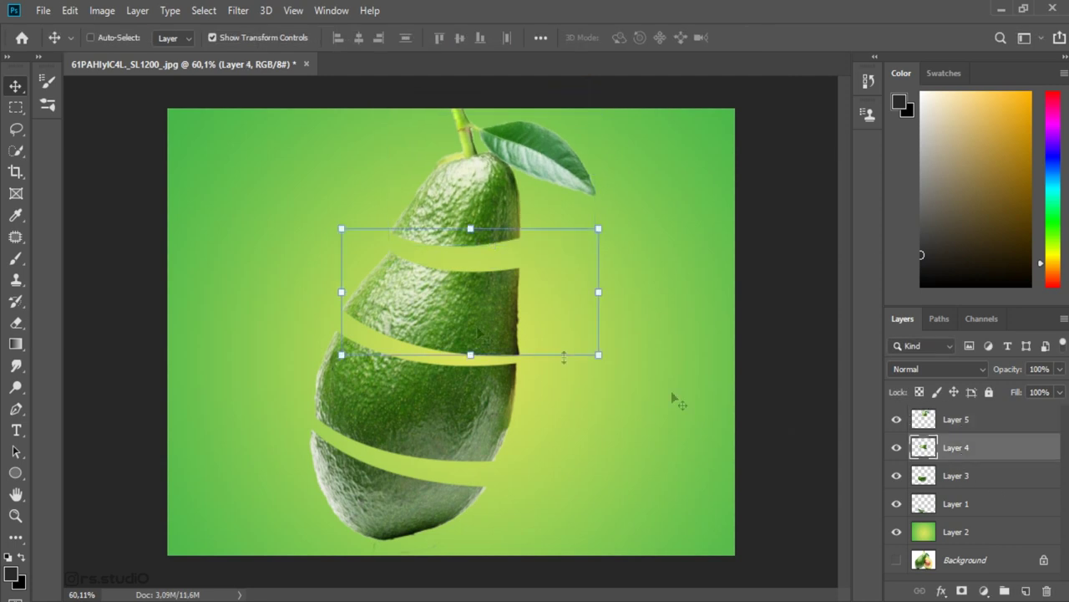
# - Raise the second slice about 11 px and add a new empty Layer 6 above Layer 1
pyautogui.moveTo(432, 318); pyautogui.dragTo(432, 307)
pyautogui.hotkey('ctrl', 'z')
pyautogui.moveTo(449, 327); pyautogui.dragTo(448, 317)
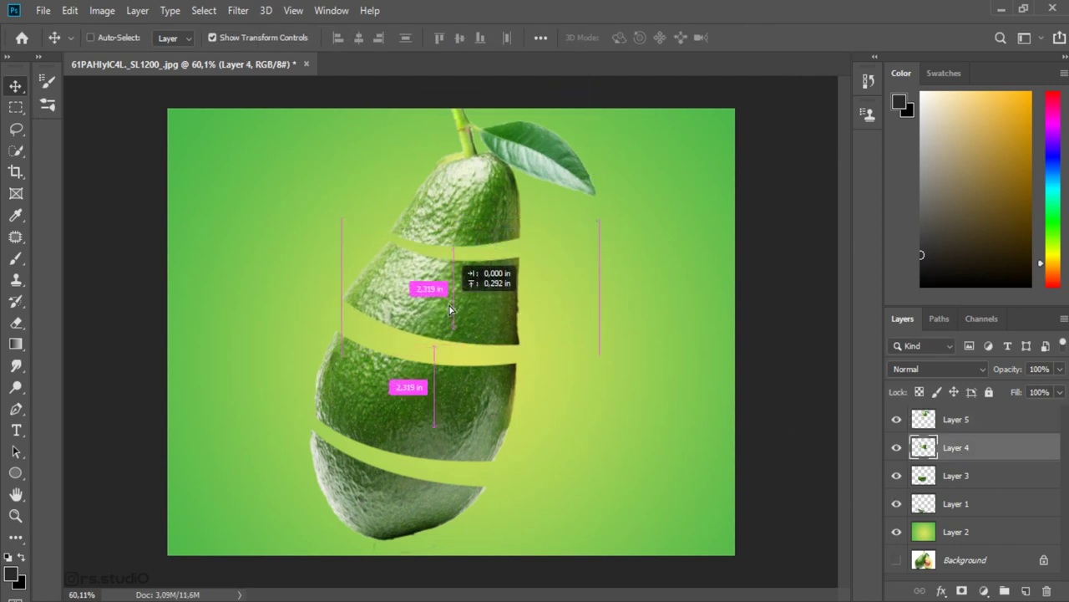
pyautogui.click(973, 498)
pyautogui.click(1029, 591)
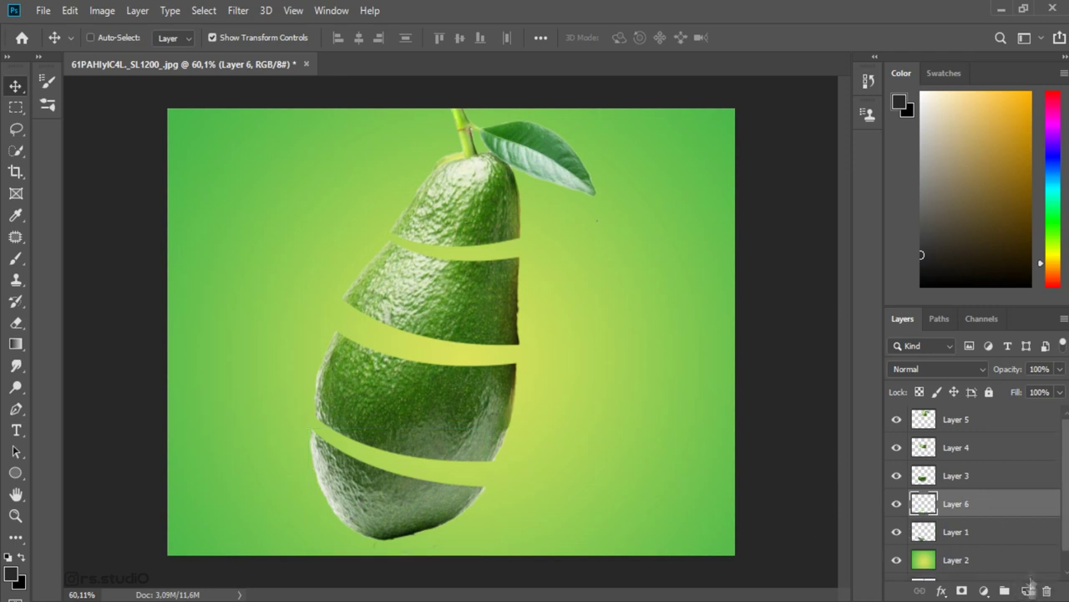
# - Draw a bright yellow ellipse over the bottom slice's cut, hide the middle slice, and rotate the ellipse about 16°
pyautogui.click(16, 475)
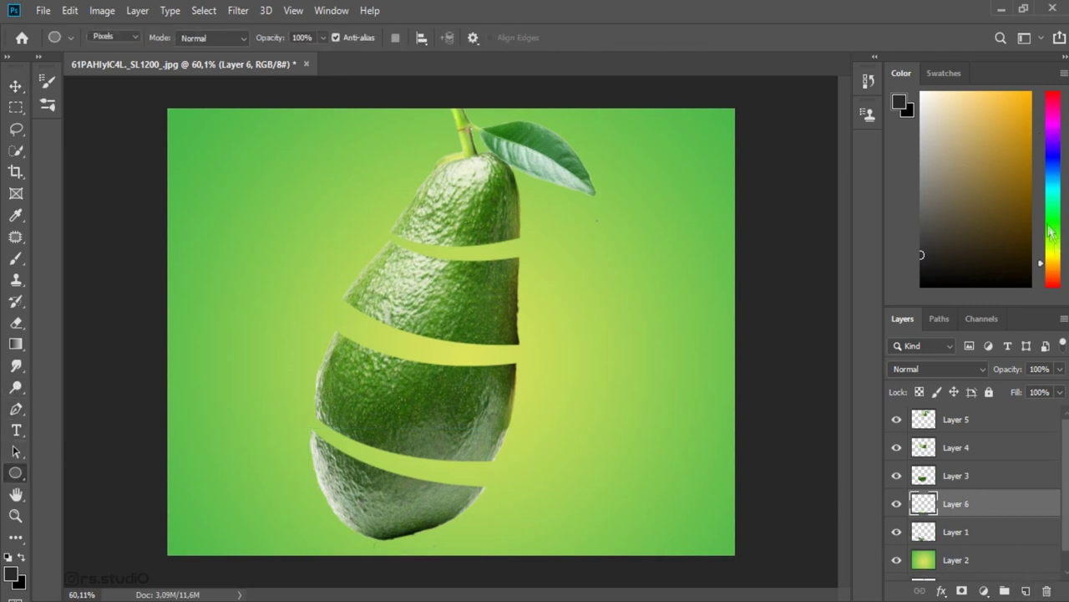
pyautogui.click(1053, 257)
pyautogui.click(1020, 114)
pyautogui.click(1028, 107)
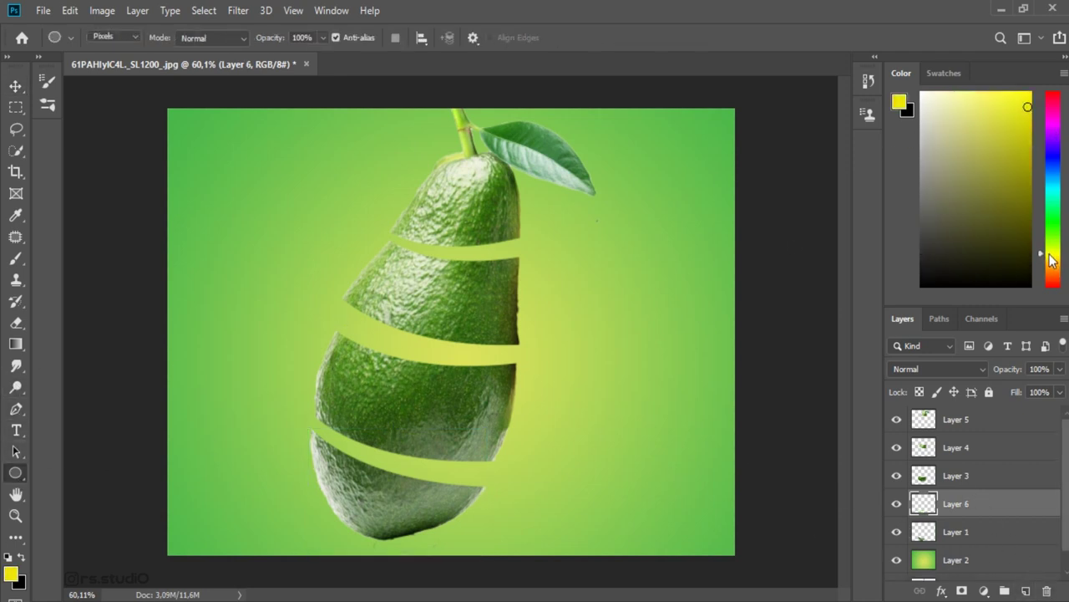
pyautogui.moveTo(323, 423); pyautogui.dragTo(509, 465)
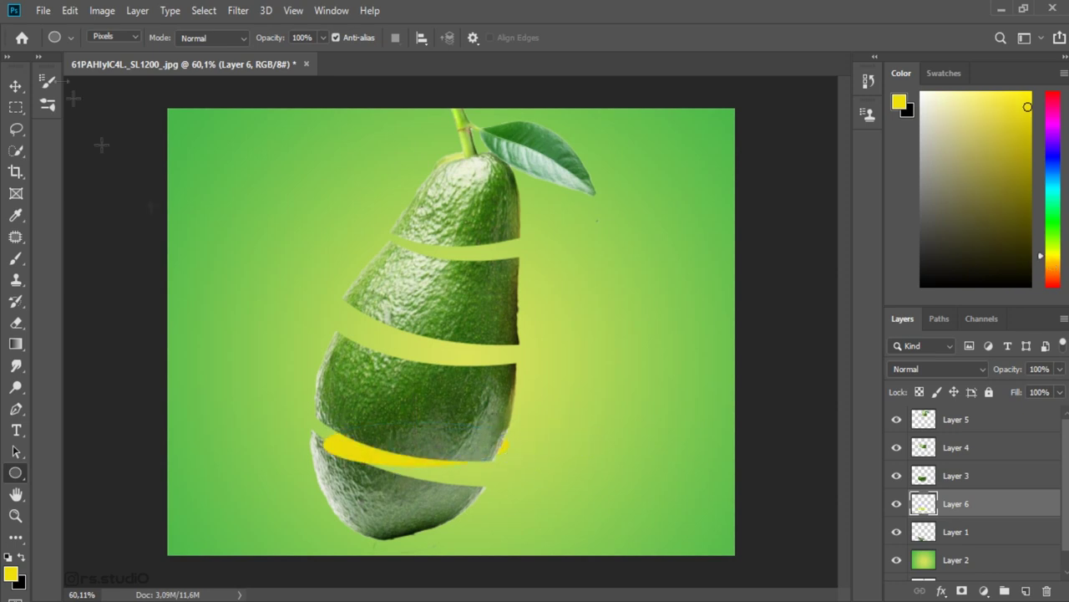
pyautogui.press('v')
pyautogui.click(896, 475)
pyautogui.moveTo(428, 403); pyautogui.dragTo(527, 409)
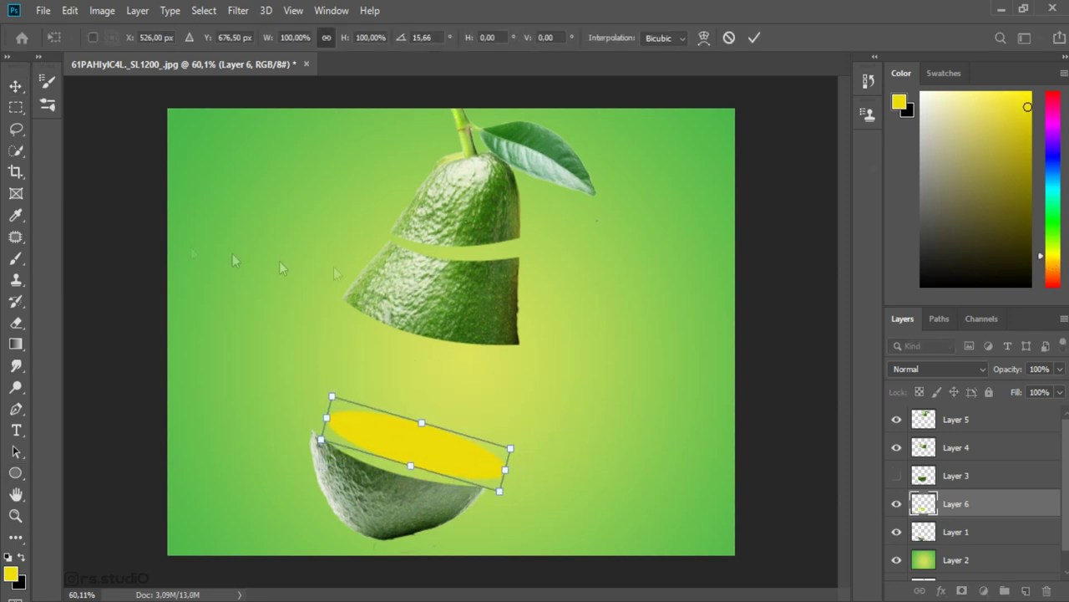
# - Refill the ellipse with olive-gold, rotate it back about 4°, and move it onto the slice
pyautogui.click(16, 343)
pyautogui.click(84, 360)
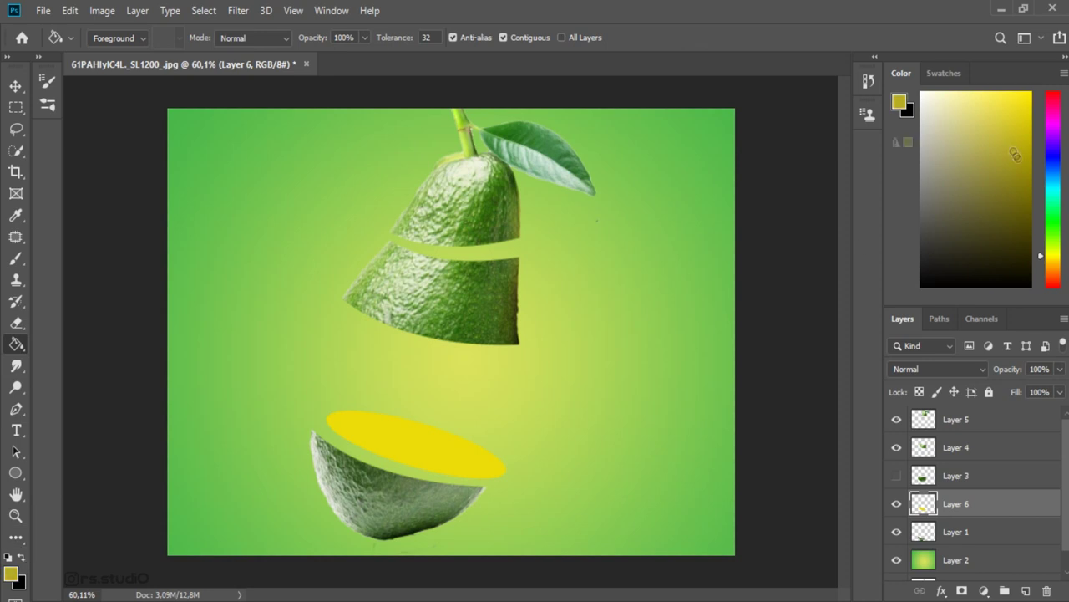
pyautogui.click(1052, 259)
pyautogui.click(460, 426)
pyautogui.click(16, 86)
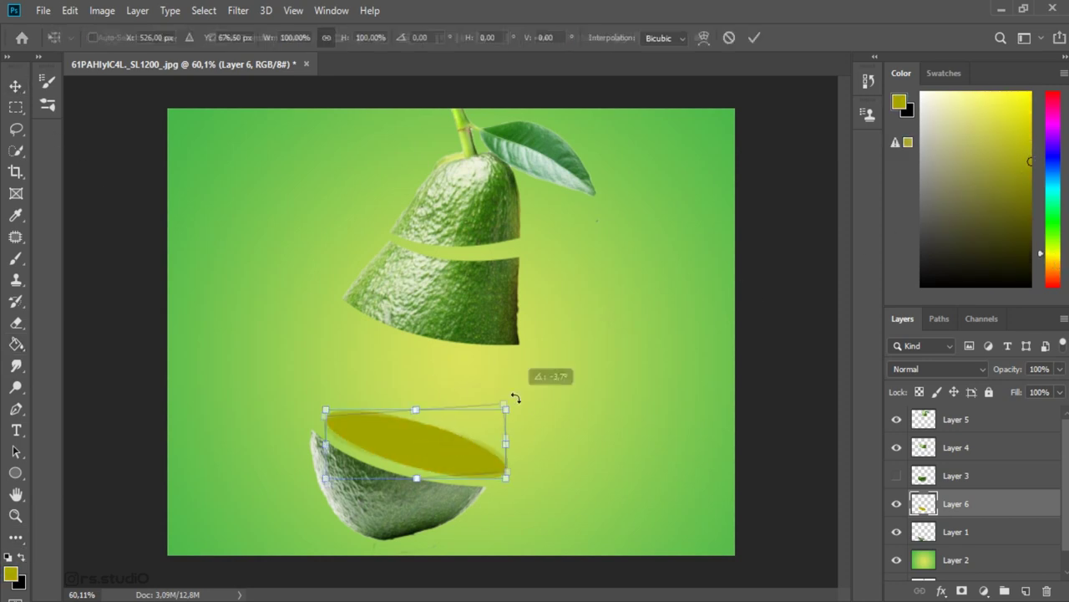
pyautogui.moveTo(516, 400); pyautogui.dragTo(513, 394)
pyautogui.scroll(4, 435, 481)
pyautogui.moveTo(518, 473); pyautogui.dragTo(496, 488)
pyautogui.scroll(3, 469, 505)
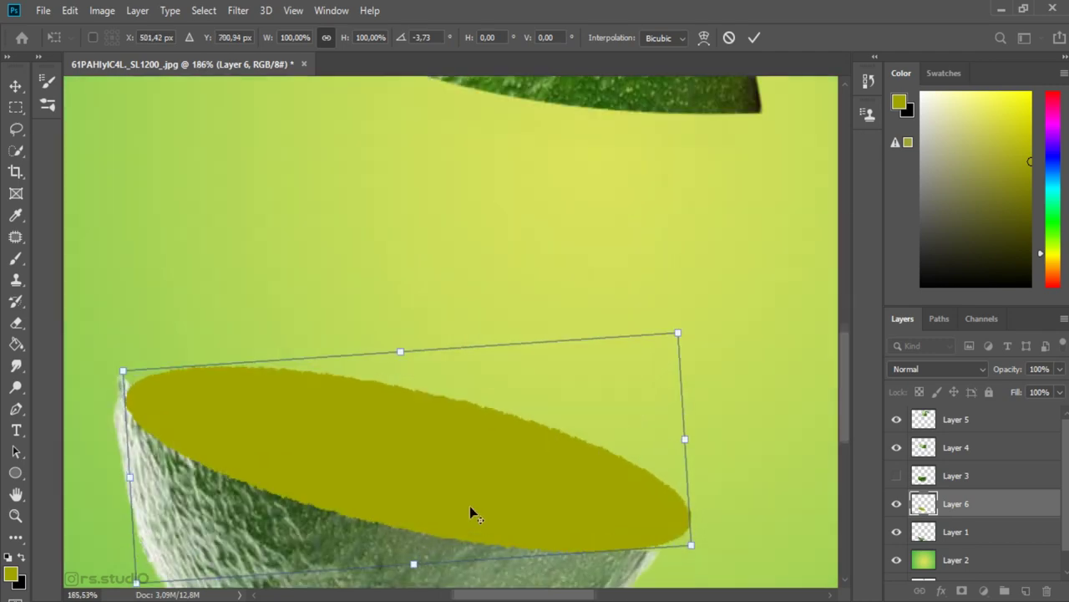
pyautogui.scroll(-2, 469, 506)
pyautogui.press('Return')
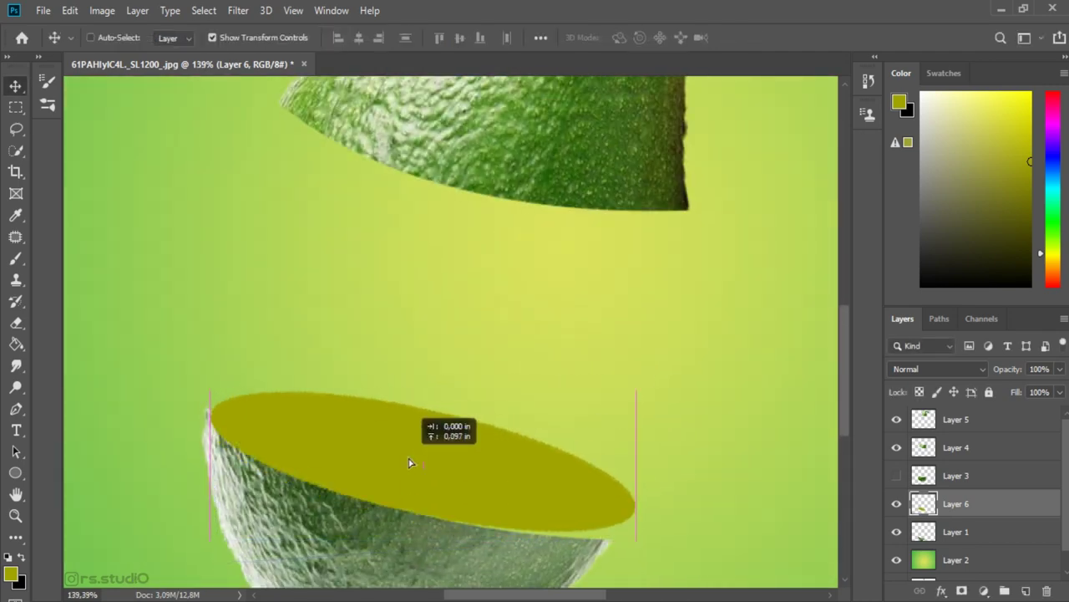
# - Rotate and nudge the ellipse slightly, and move its layer below Layer 1
pyautogui.moveTo(645, 373); pyautogui.dragTo(652, 387)
pyautogui.moveTo(387, 477); pyautogui.dragTo(376, 479)
pyautogui.press('Return')
pyautogui.hotkey('ctrl', '[')
pyautogui.scroll(2, 394, 465)
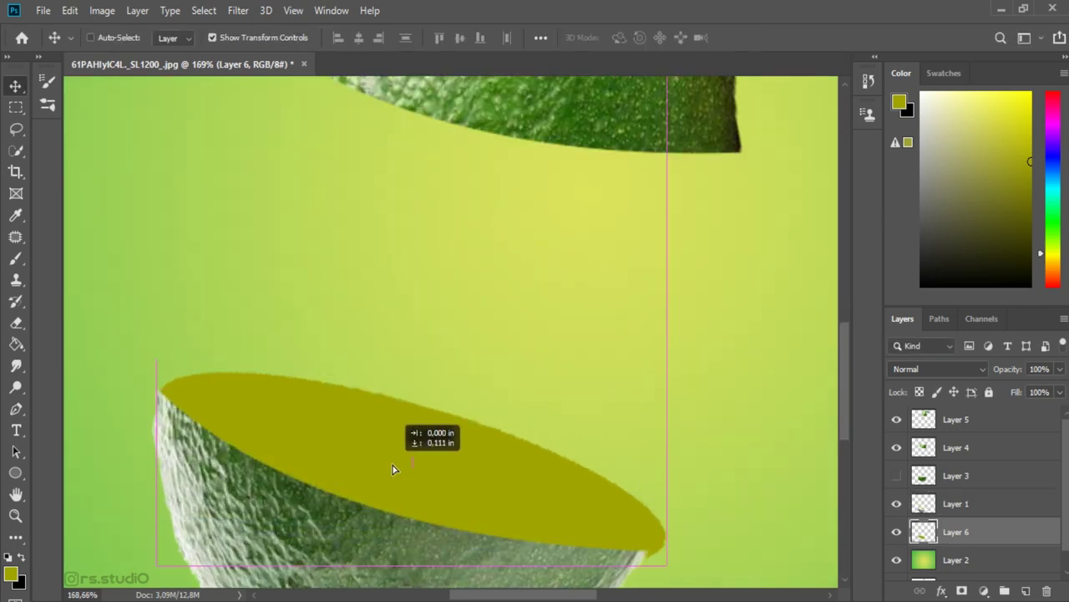
# - Narrow and flatten the ellipse, shift it left, and rotate it to about 2° to fit the cut
pyautogui.moveTo(666, 465); pyautogui.dragTo(640, 473)
pyautogui.moveTo(404, 369); pyautogui.dragTo(401, 387)
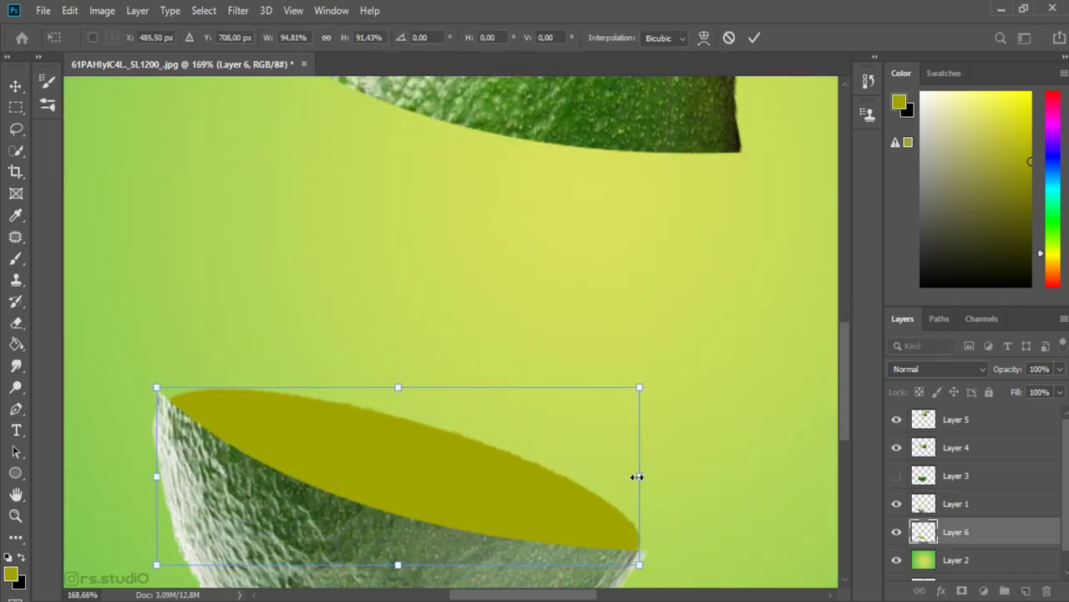
pyautogui.moveTo(415, 443)
pyautogui.mouseDown()
pyautogui.moveTo(398, 443)
pyautogui.moveTo(420, 432)
pyautogui.mouseUp()
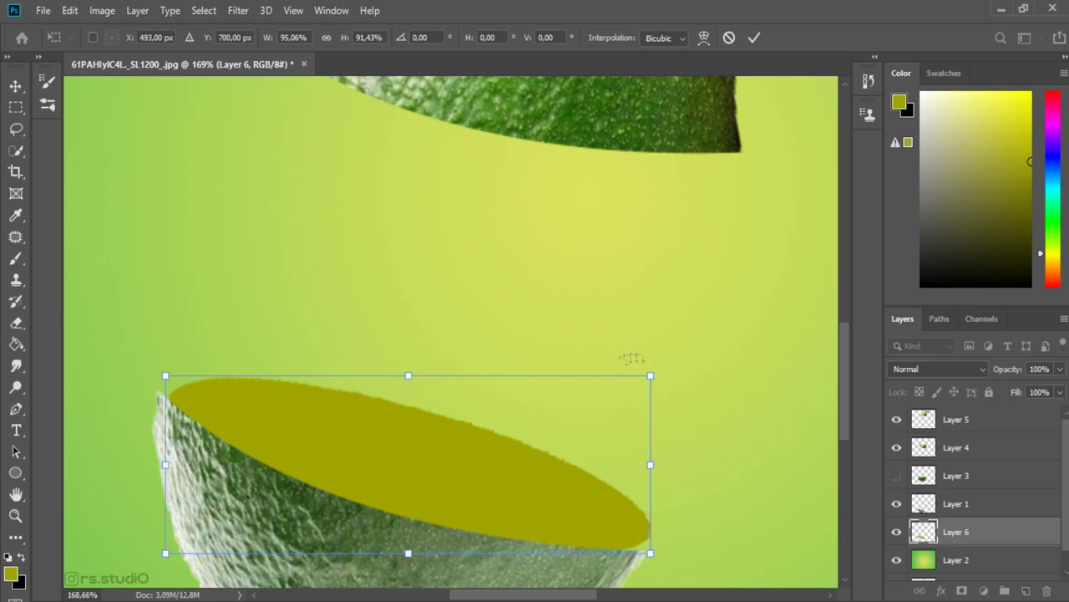
pyautogui.moveTo(633, 358); pyautogui.dragTo(666, 375)
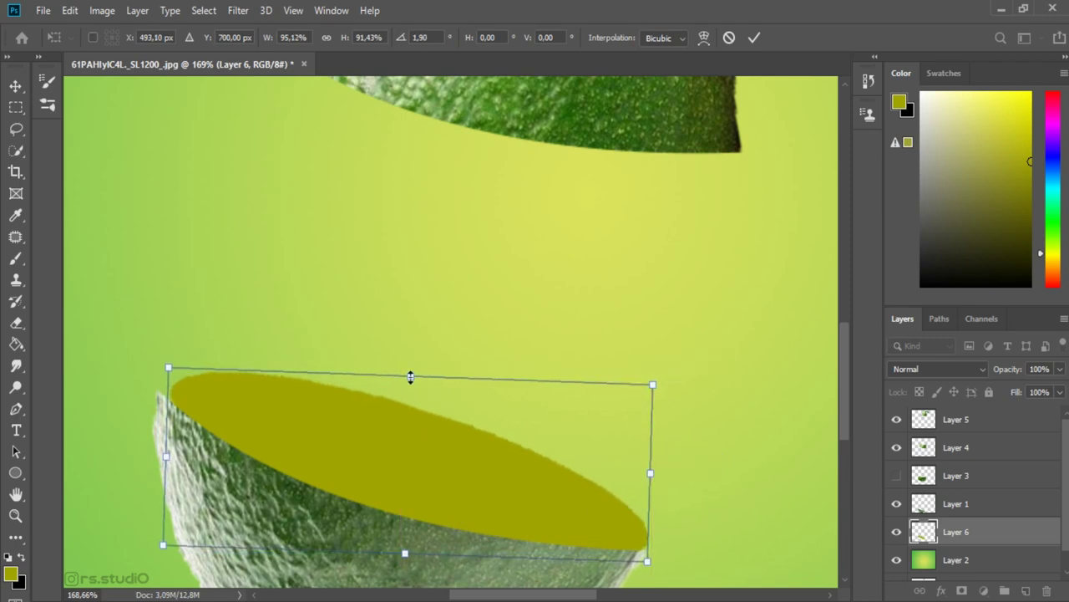
pyautogui.scroll(-2, 783, 400)
pyautogui.scroll(4, 783, 400)
pyautogui.scroll(-3, 531, 355)
pyautogui.press('Return')
pyautogui.scroll(-3, 329, 310)
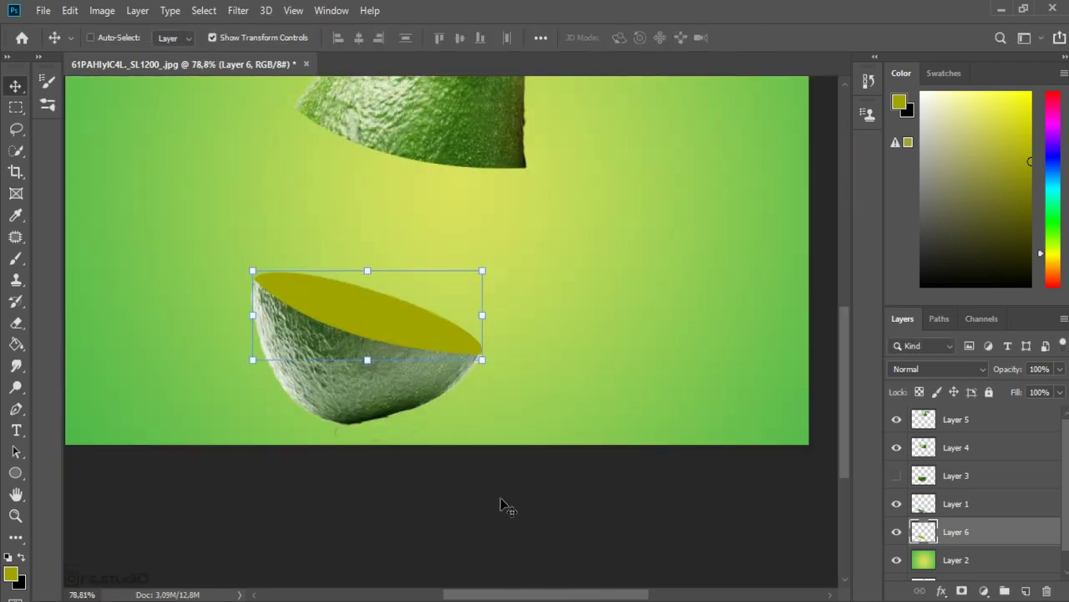
pyautogui.click(984, 591)
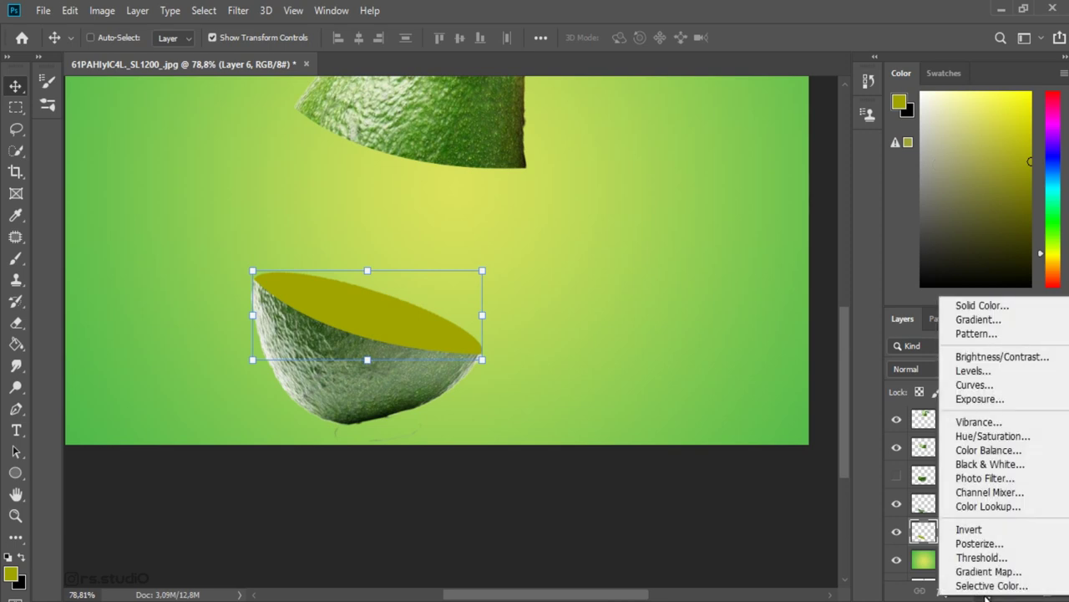
# - Add a Hue/Saturation adjustment clipped to the ellipse, colorized at Hue 48, Saturation 100, Lightness +10
pyautogui.click(950, 435)
pyautogui.click(684, 350)
pyautogui.moveTo(684, 298); pyautogui.dragTo(704, 296)
pyautogui.hotkey('ctrl', 'alt', 'g')
pyautogui.moveTo(633, 264); pyautogui.dragTo(629, 264)
pyautogui.moveTo(704, 297); pyautogui.dragTo(756, 298)
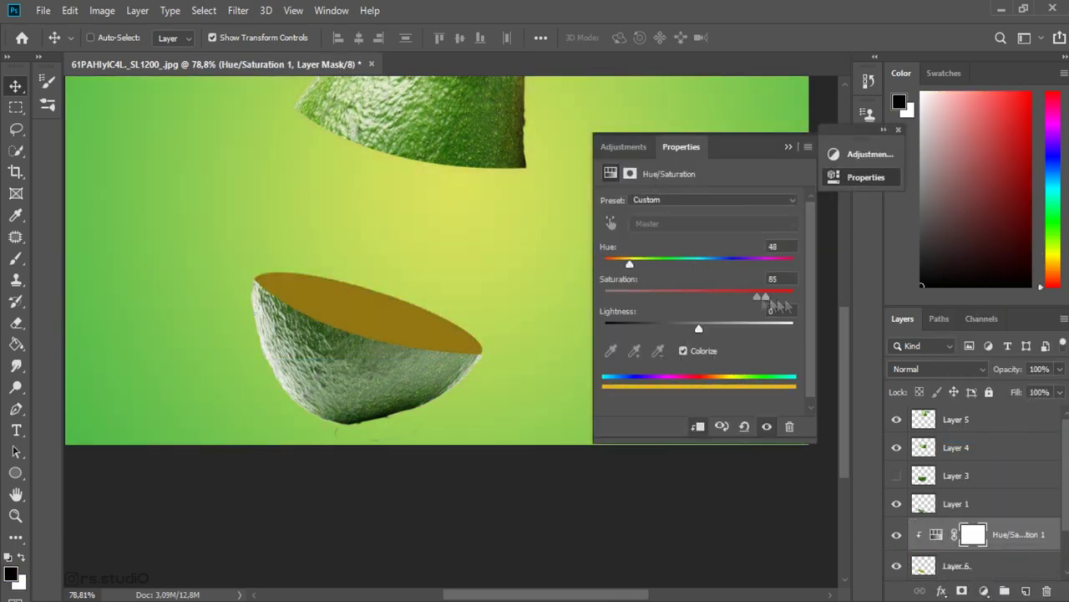
pyautogui.moveTo(705, 333); pyautogui.dragTo(708, 327)
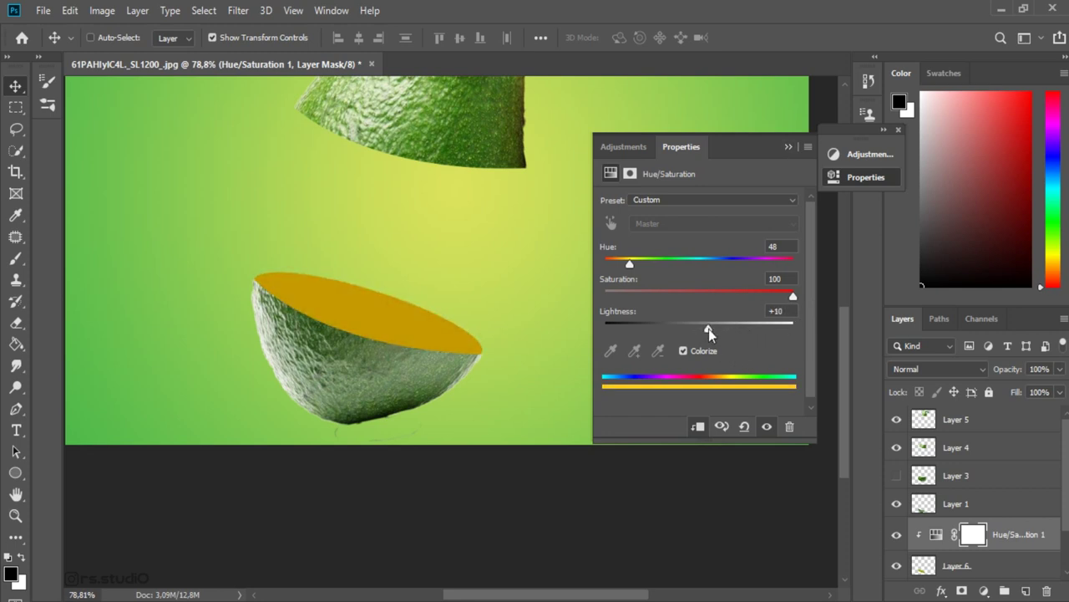
pyautogui.click(901, 135)
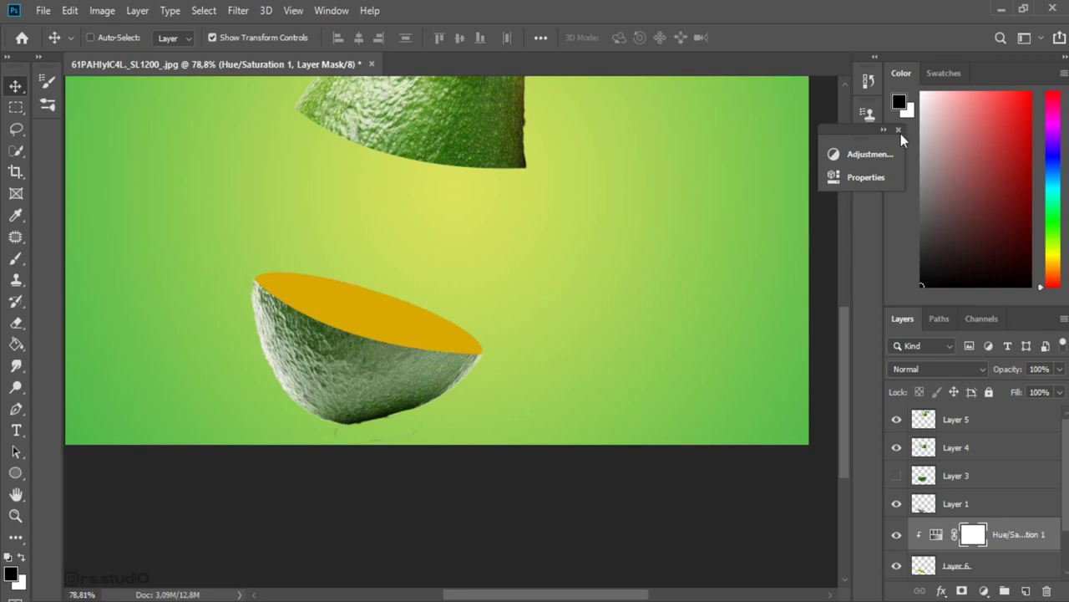
# - Recheck the Hue/Saturation settings and make the middle slice Layer 3 visible again
pyautogui.scroll(-3, 507, 359)
pyautogui.scroll(2, 506, 359)
pyautogui.scroll(2, 437, 490)
pyautogui.scroll(-1, 437, 490)
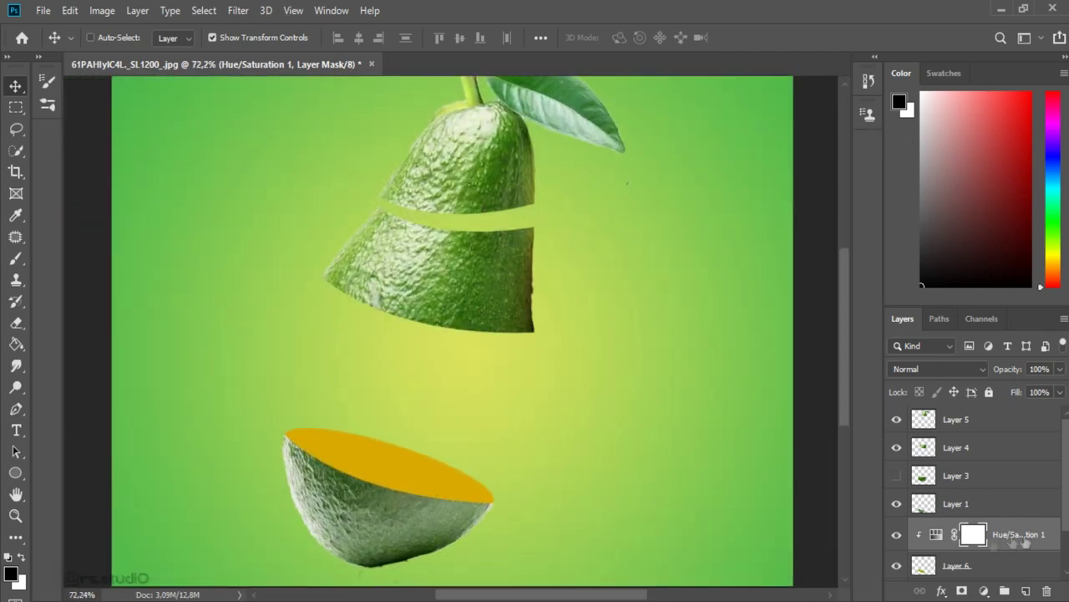
pyautogui.doubleClick(935, 534)
pyautogui.click(856, 175)
pyautogui.scroll(-1, 401, 393)
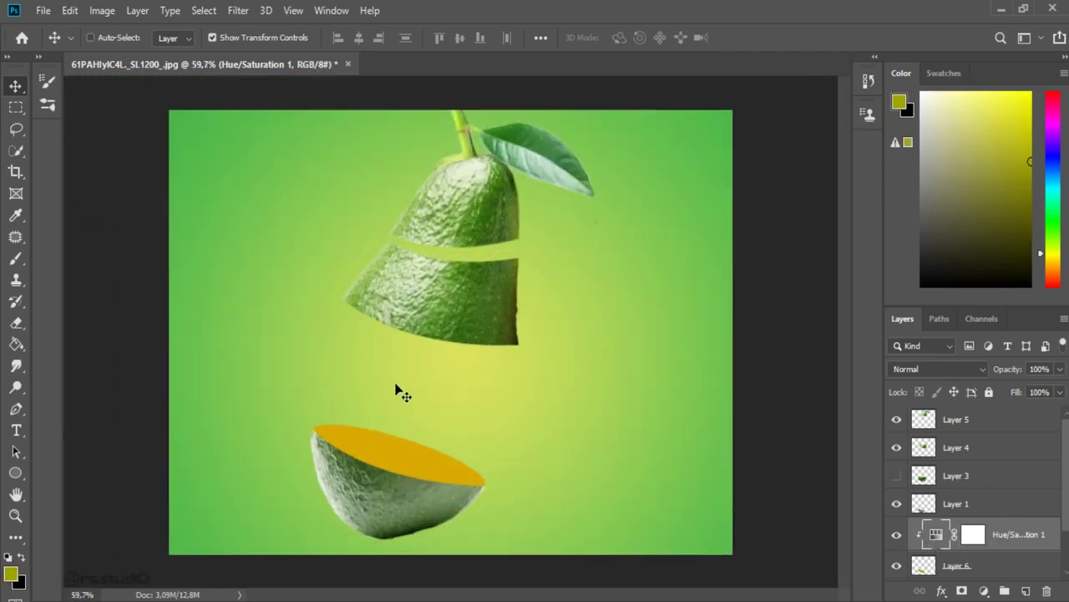
pyautogui.click(897, 475)
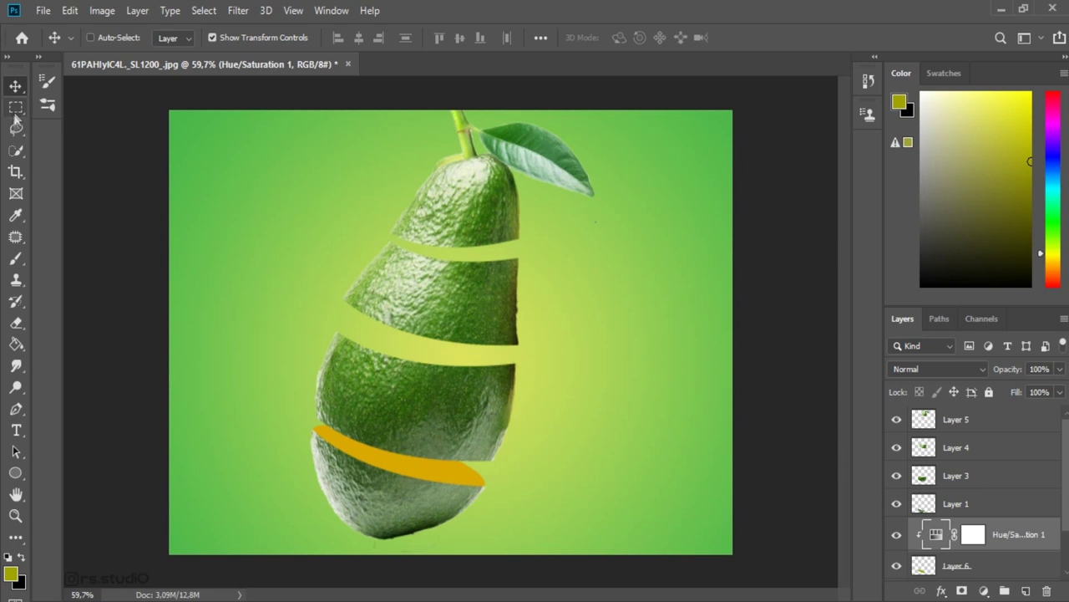
pyautogui.click(20, 260)
pyautogui.click(105, 37)
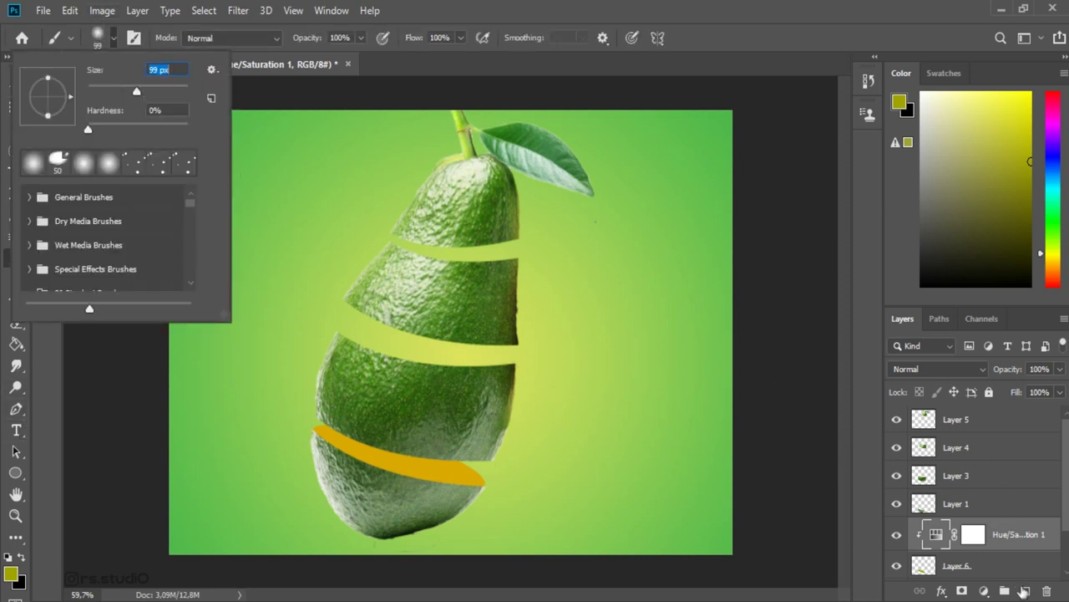
# - Paint soft dark shading on a new layer inside the lower slice's golden cut-face selection
pyautogui.click(1024, 591)
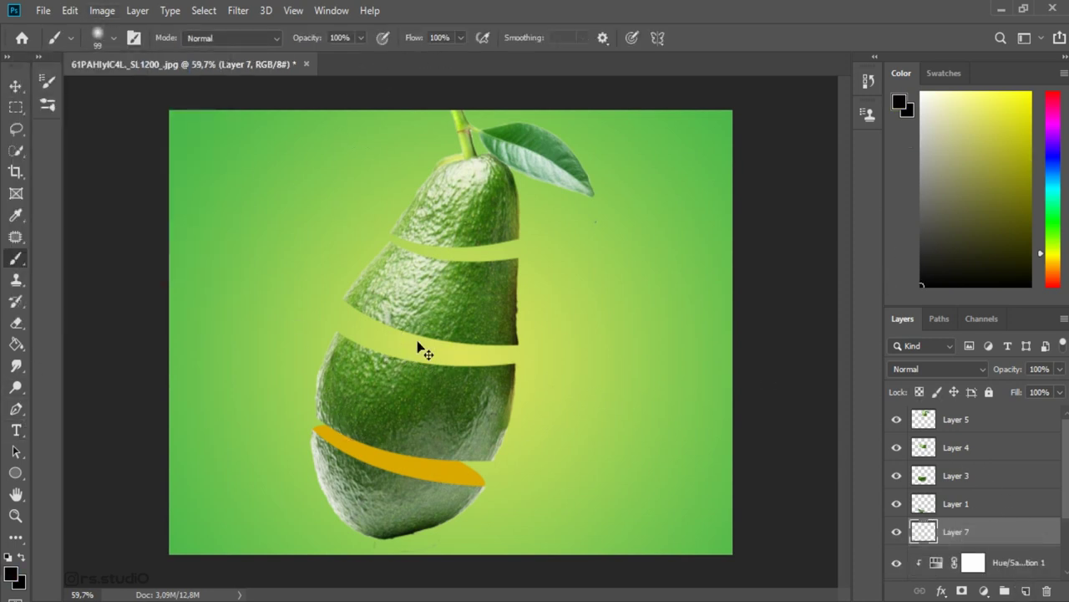
pyautogui.scroll(3, 358, 449)
pyautogui.scroll(-1, 970, 501)
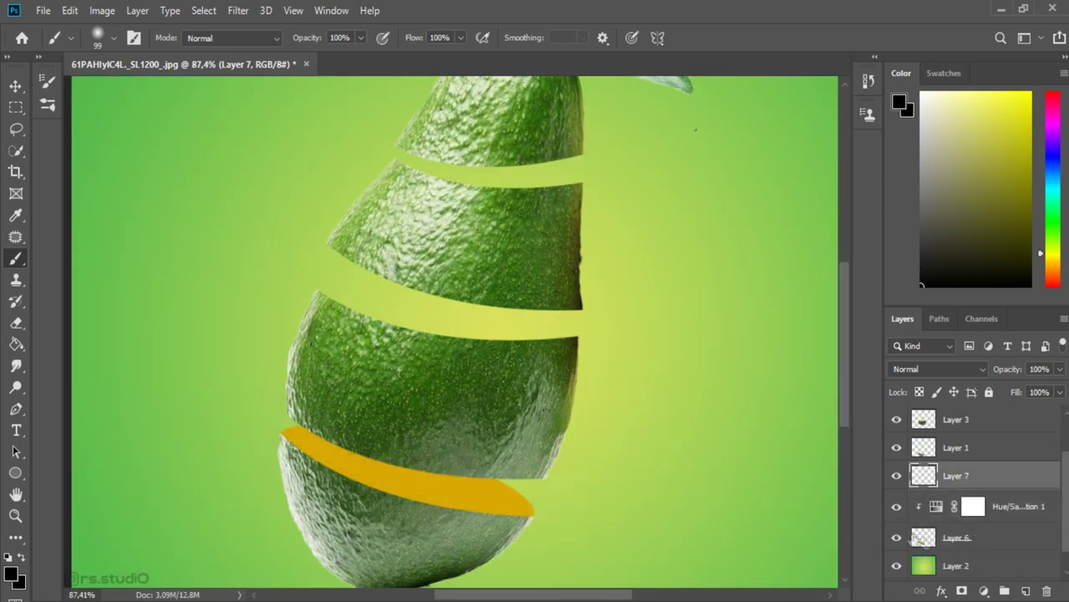
pyautogui.click(957, 537)
pyautogui.click(15, 151)
pyautogui.click(957, 475)
pyautogui.press('b')
pyautogui.moveTo(301, 432); pyautogui.dragTo(518, 497)
# - Compare the shading on and off, then set Layer 7 opacity to 67%
pyautogui.hotkey('ctrl', 'shift', 'z')
pyautogui.hotkey('ctrl', 'z')
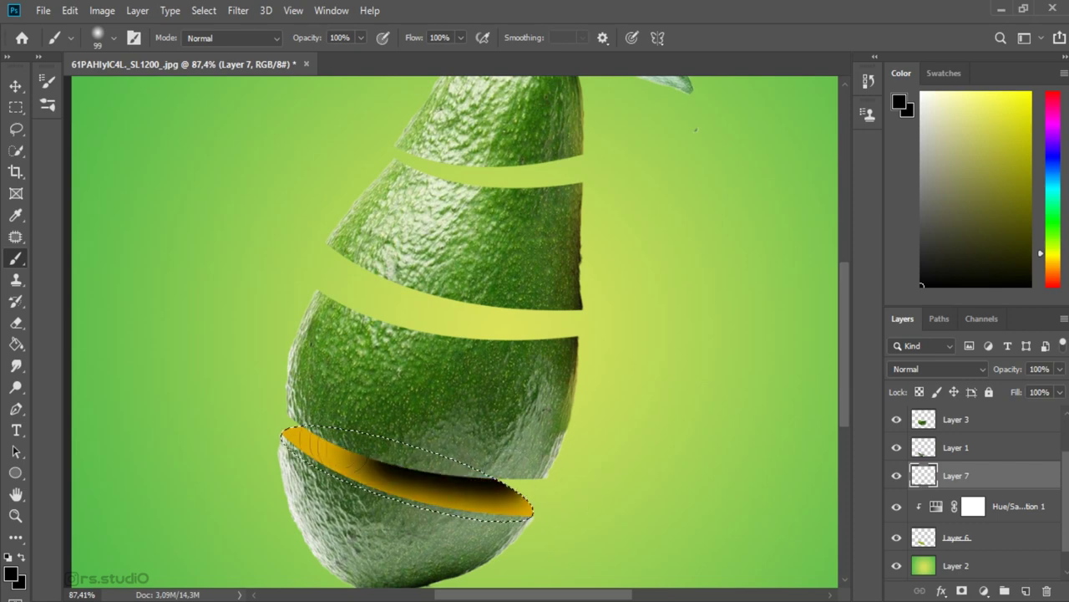
pyautogui.hotkey('ctrl', 'shift', 'z')
pyautogui.click(1059, 368)
pyautogui.moveTo(1061, 389); pyautogui.dragTo(1039, 390)
# - Deselect, zoom out to the whole avocado, and select Hue/Saturation 1 together with Layer 6
pyautogui.hotkey('ctrl', 'd')
pyautogui.press('v')
pyautogui.hotkey('ctrl', '-')
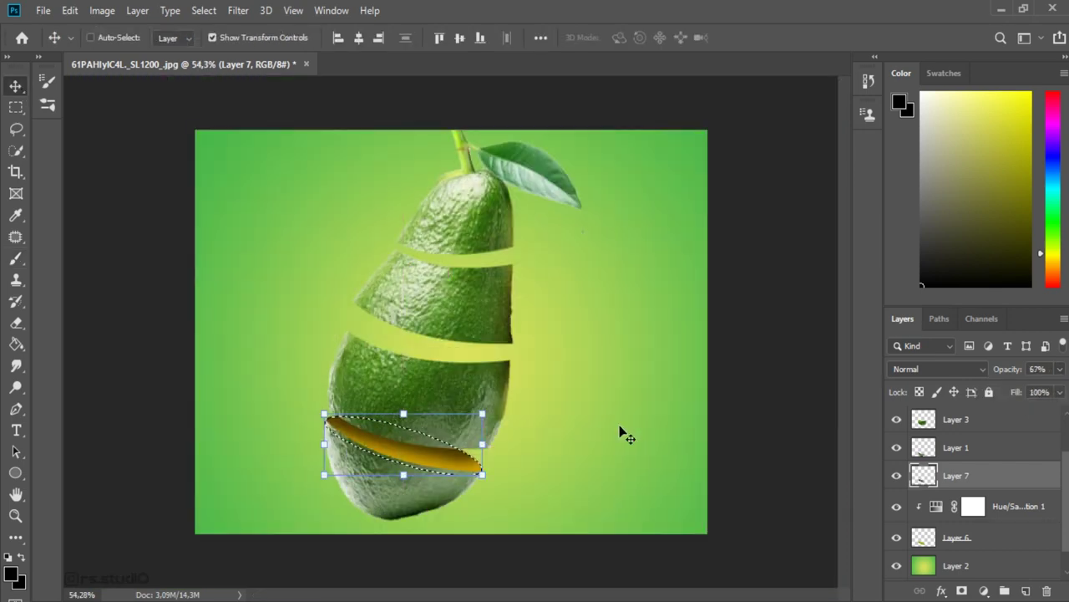
pyautogui.hotkey('ctrl', '0')
pyautogui.scroll(2, 418, 415)
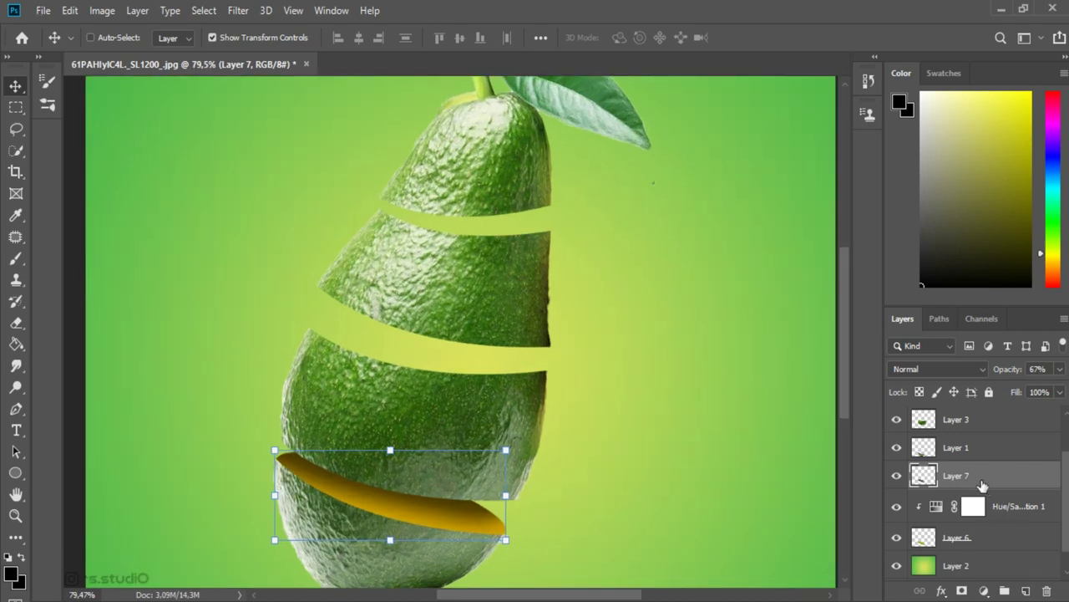
pyautogui.click(974, 506)
pyautogui.keyDown('shift'); pyautogui.click(961, 537); pyautogui.keyUp('shift')
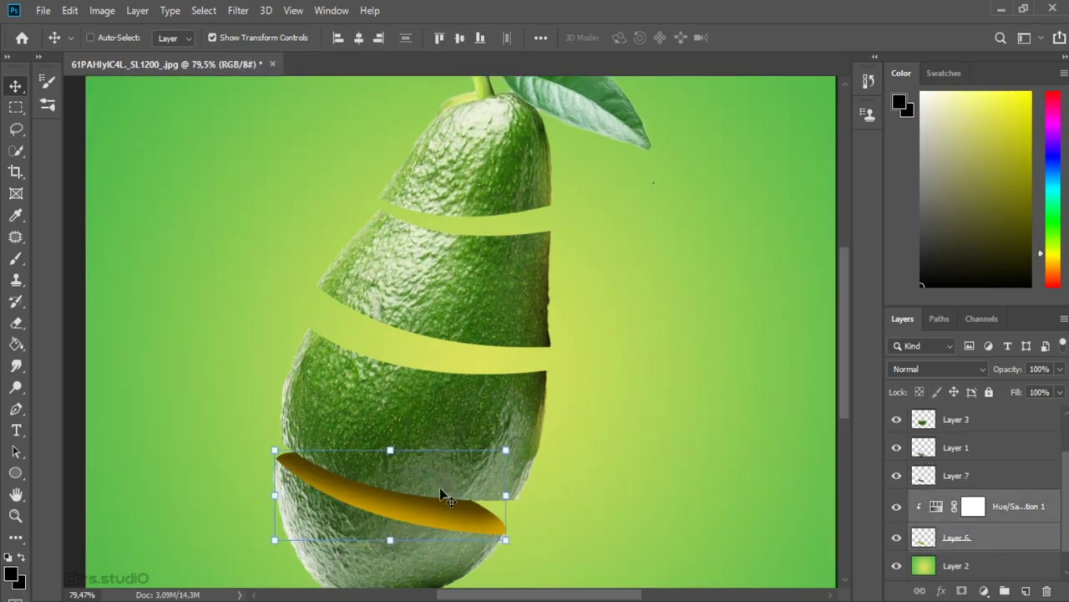
# - Duplicate Layer 6 and its Hue/Saturation layer upward onto the middle avocado piece
pyautogui.moveTo(443, 498); pyautogui.dragTo(484, 349)
pyautogui.hotkey('ctrl', 't')
pyautogui.moveTo(544, 284); pyautogui.dragTo(548, 267)
pyautogui.press('Return')
pyautogui.click(897, 420)
pyautogui.doubleClick(897, 448)
pyautogui.doubleClick(897, 419)
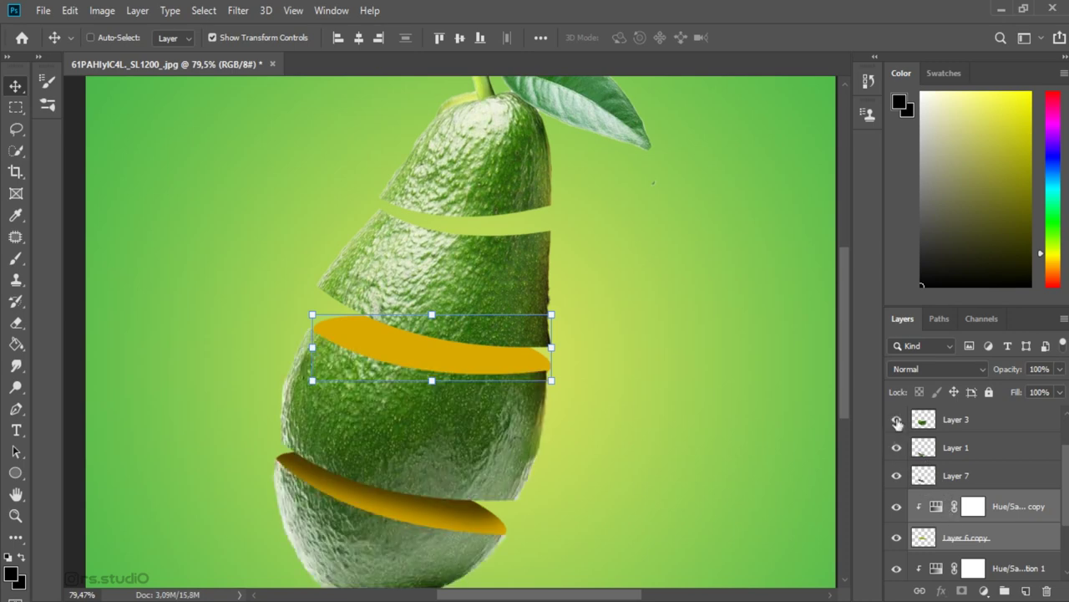
pyautogui.hotkey('ctrl', 'shift', 'alt', 'e')
pyautogui.click(897, 419)
pyautogui.scroll(2, 393, 312)
pyautogui.scroll(2, 435, 343)
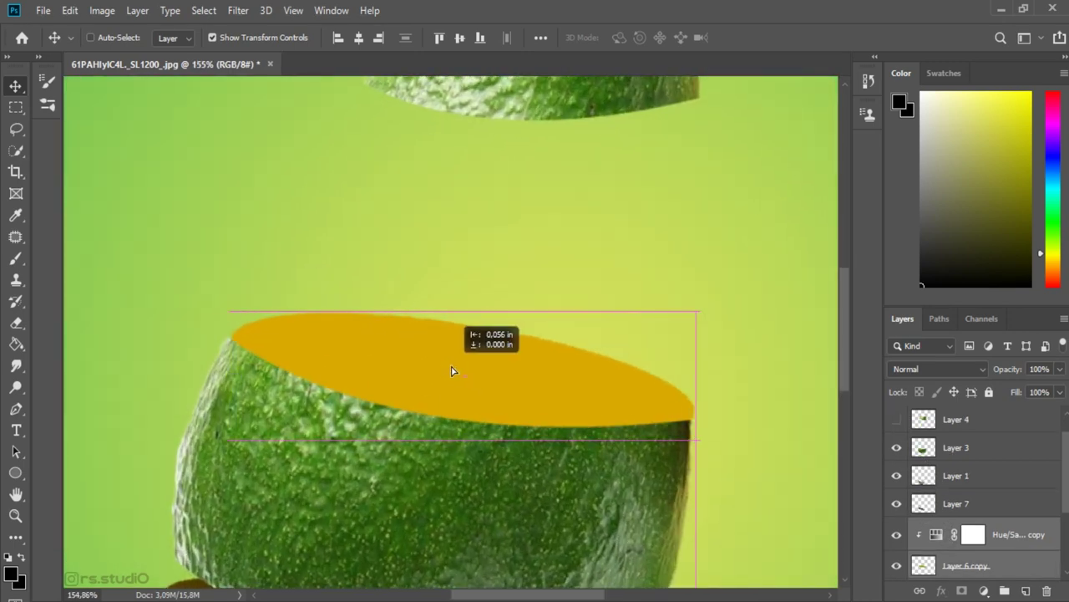
pyautogui.scroll(1, 368, 367)
# - Move, stretch, tilt and narrow the copied gold face onto the middle piece's edge
pyautogui.moveTo(386, 378); pyautogui.dragTo(386, 378)
pyautogui.moveTo(480, 301); pyautogui.dragTo(480, 300)
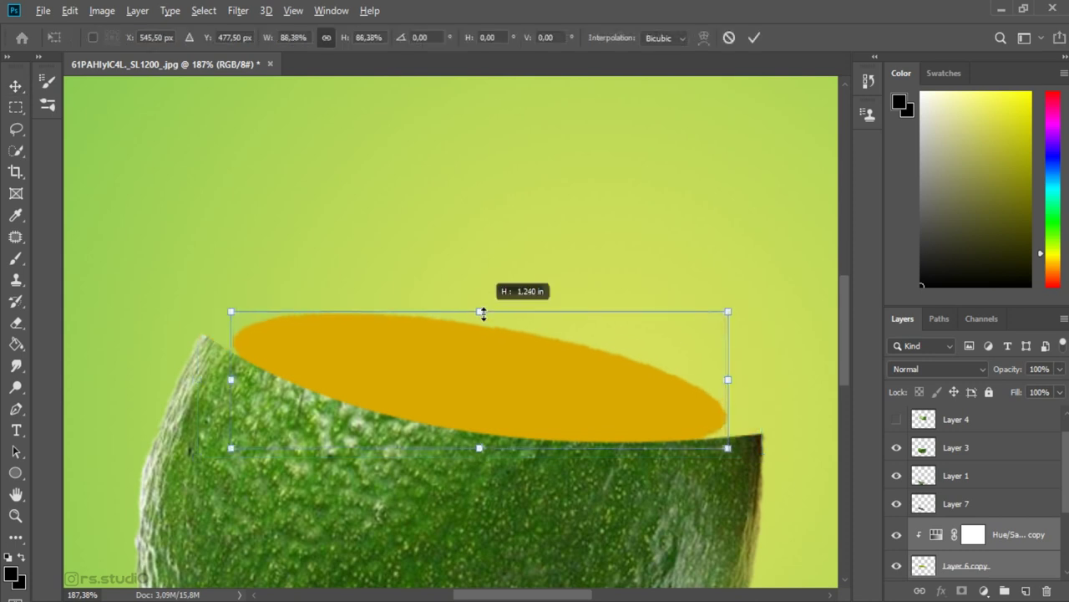
pyautogui.moveTo(746, 309); pyautogui.dragTo(773, 308)
pyautogui.moveTo(485, 302); pyautogui.dragTo(484, 310)
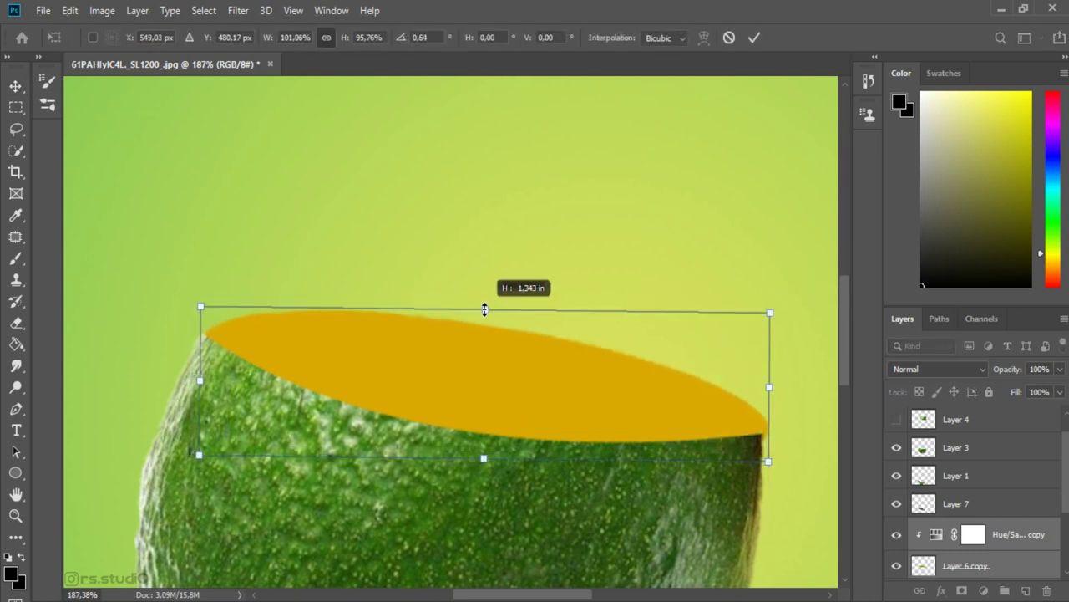
pyautogui.moveTo(770, 388); pyautogui.dragTo(762, 388)
pyautogui.scroll(-5, 780, 434)
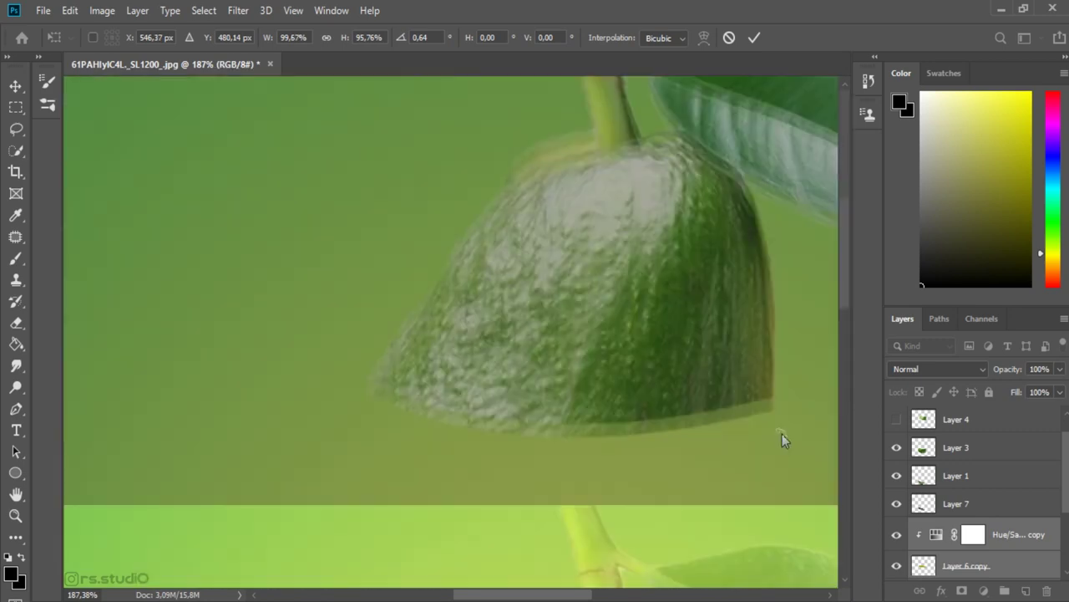
pyautogui.scroll(-1, 635, 518)
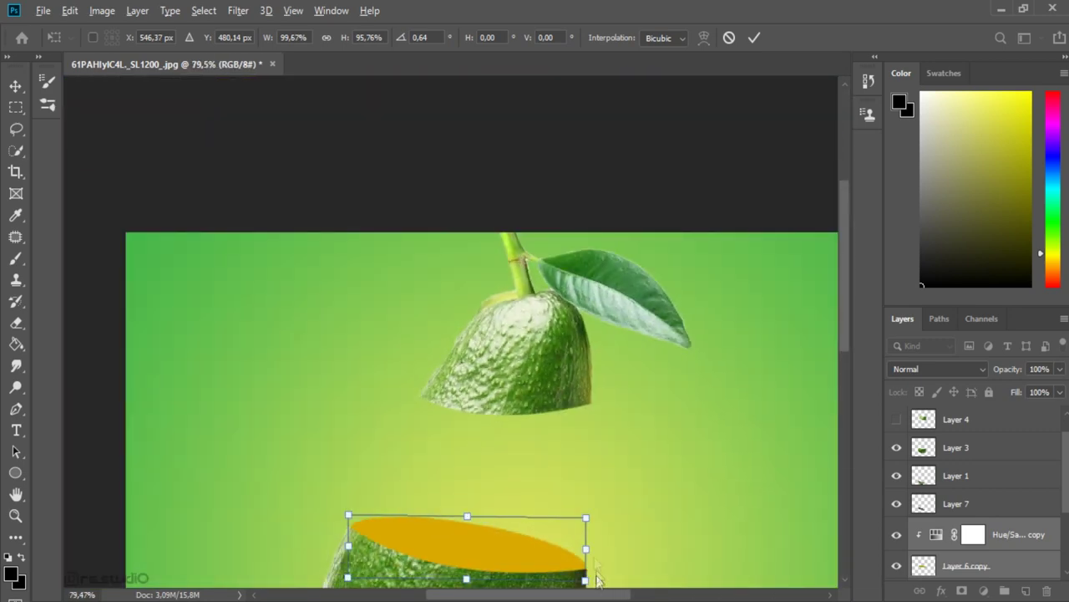
pyautogui.scroll(4, 585, 418)
pyautogui.scroll(1, 587, 355)
# - Widen the face to the right edge, commit the transform, and show the middle piece again
pyautogui.moveTo(587, 352); pyautogui.dragTo(589, 352)
pyautogui.scroll(-3, 502, 368)
pyautogui.scroll(-2, 380, 337)
pyautogui.scroll(1, 380, 337)
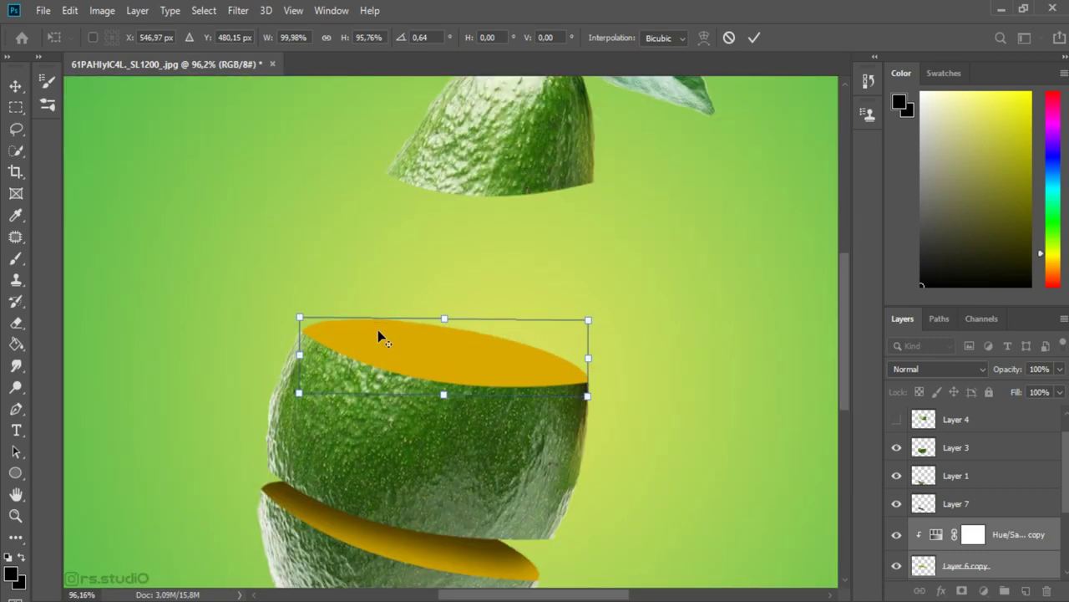
pyautogui.press('Return')
pyautogui.click(896, 419)
pyautogui.click(1026, 590)
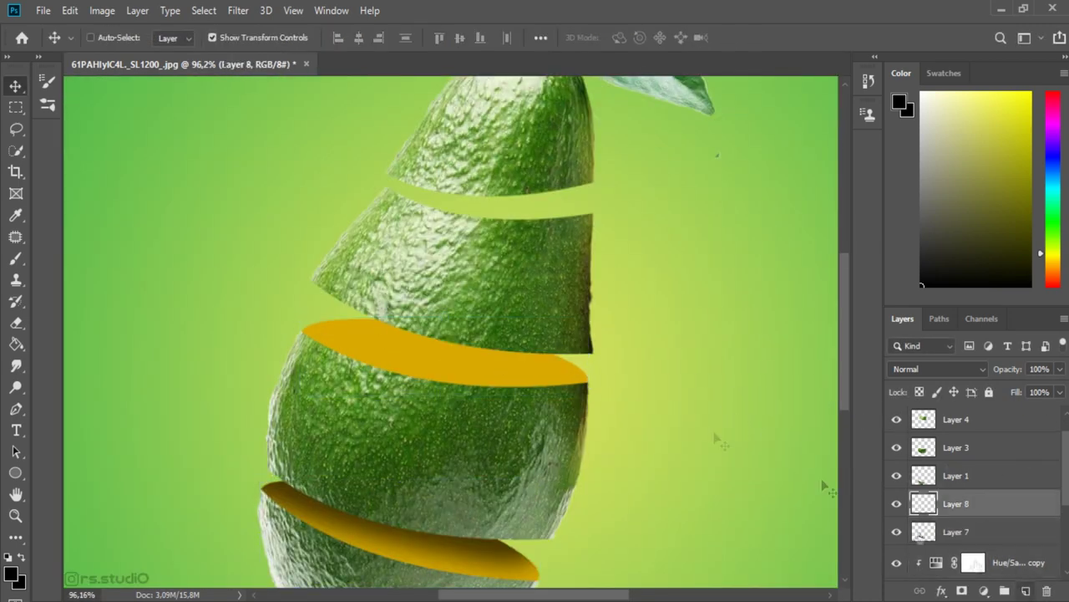
# - Load the middle copied face's outline as a selection for the new shadow layer
pyautogui.press('b')
pyautogui.moveTo(334, 311); pyautogui.dragTo(626, 355)
pyautogui.hotkey('ctrl', 'z')
pyautogui.press('w')
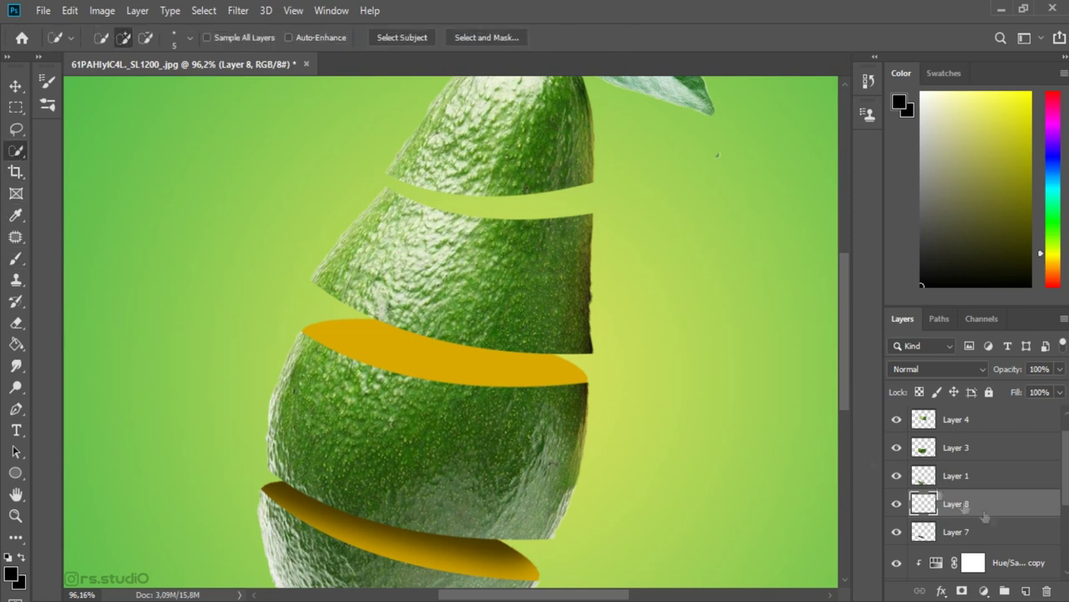
pyautogui.scroll(-2, 950, 542)
pyautogui.scroll(-1, 950, 541)
pyautogui.click(961, 509)
pyautogui.keyDown('ctrl'); pyautogui.click(924, 509); pyautogui.keyUp('ctrl')
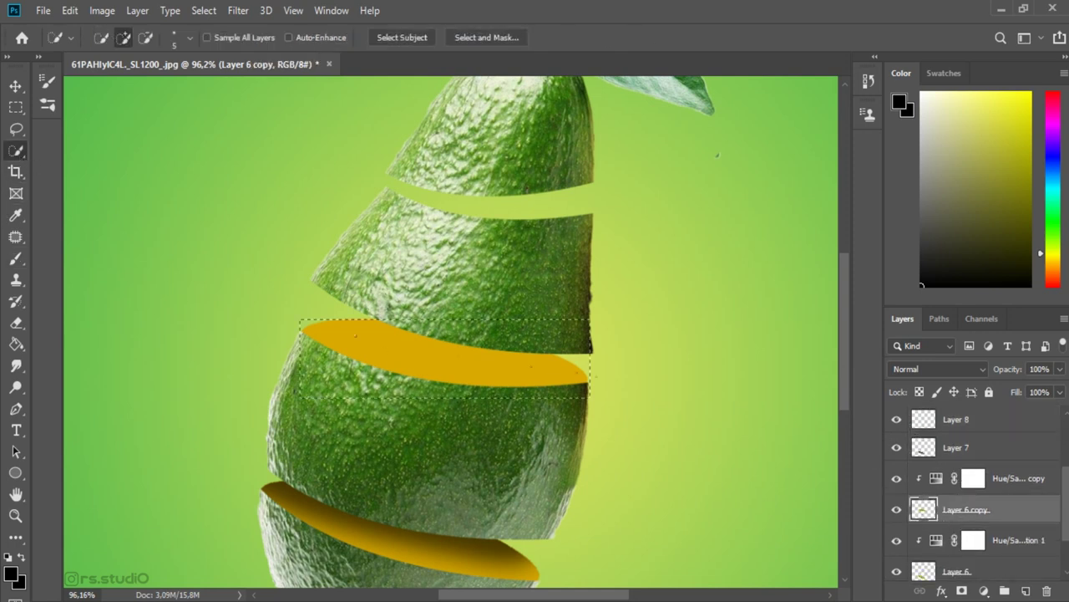
pyautogui.click(970, 426)
# - Paint soft black shading along the middle face's top edge and right side
pyautogui.press('b')
pyautogui.moveTo(334, 326); pyautogui.dragTo(577, 350)
pyautogui.hotkey('ctrl', 'z')
pyautogui.moveTo(334, 326); pyautogui.dragTo(577, 351)
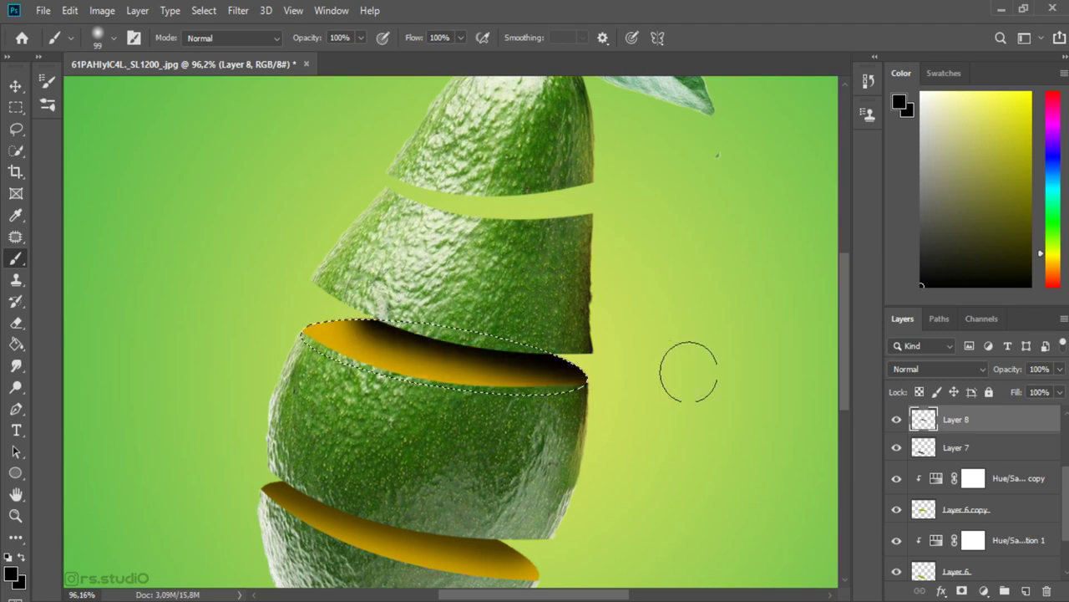
pyautogui.moveTo(1057, 391); pyautogui.dragTo(1042, 391)
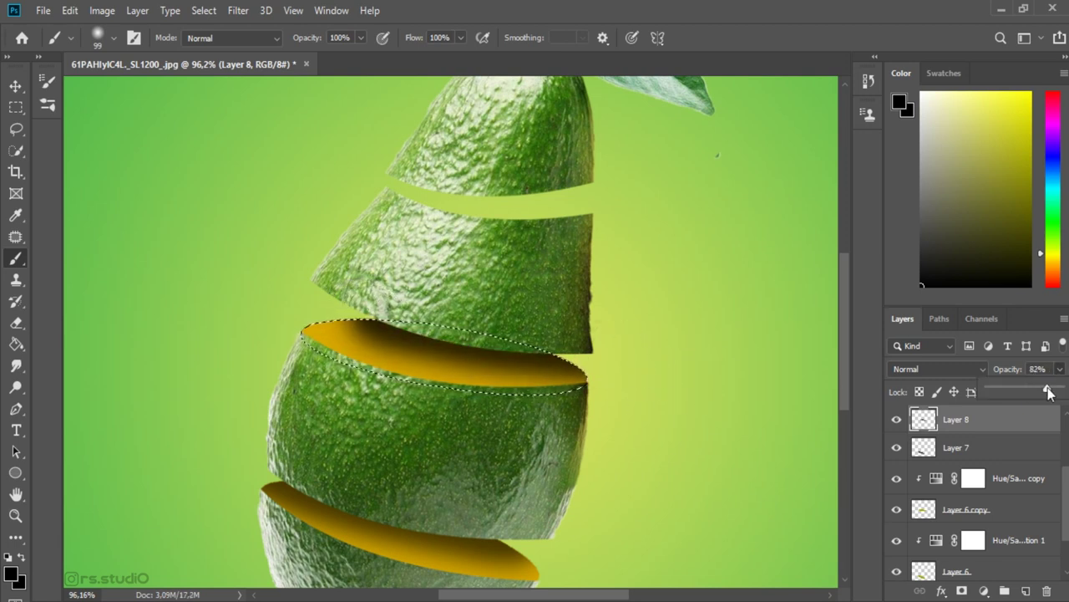
pyautogui.moveTo(1046, 392); pyautogui.dragTo(1061, 392)
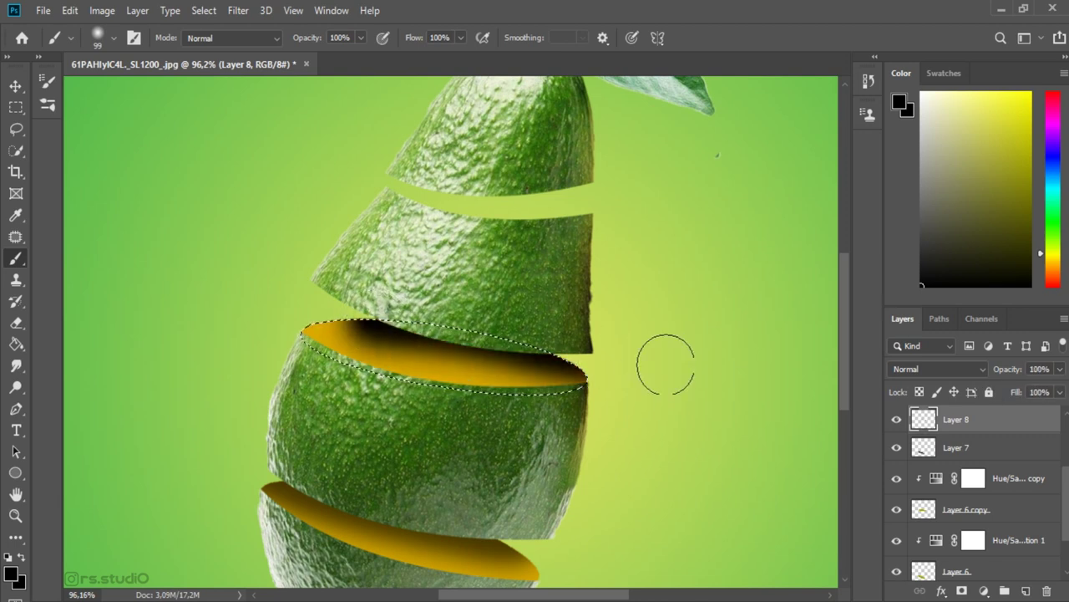
pyautogui.moveTo(589, 349); pyautogui.dragTo(535, 358)
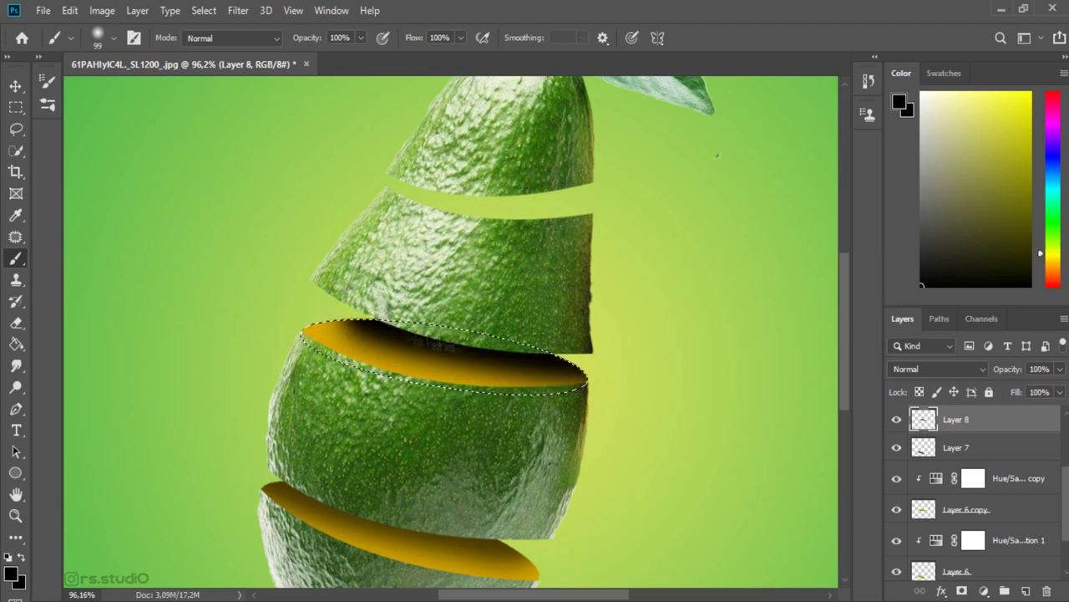
# - Fade the middle-face shadow layer to 73% opacity and clear the selection
pyautogui.moveTo(1058, 392); pyautogui.dragTo(1043, 401)
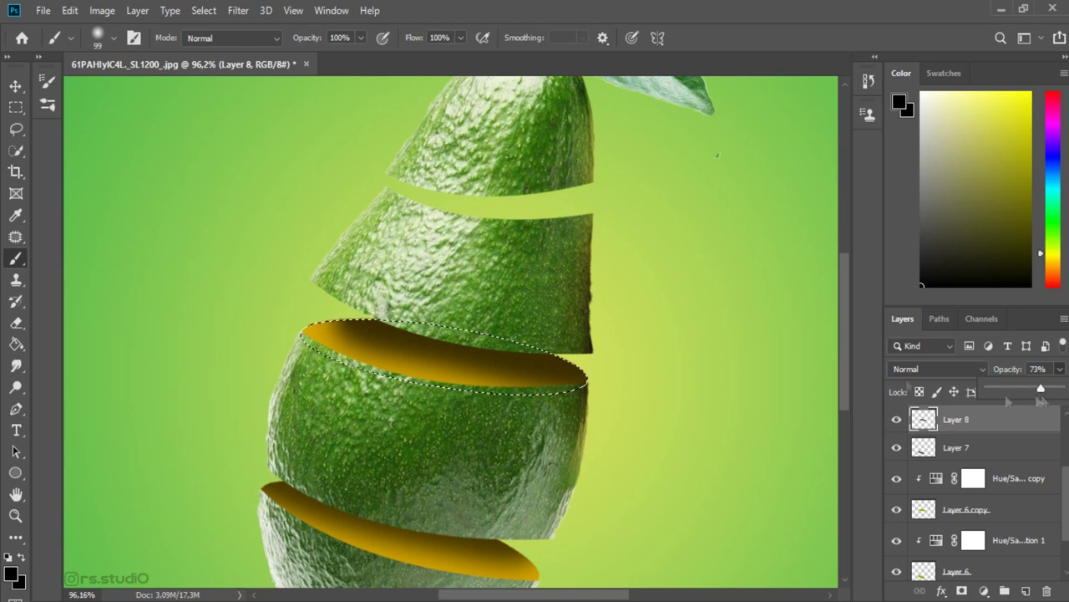
pyautogui.press('v')
pyautogui.hotkey('ctrl', 'd')
pyautogui.scroll(-2, 109, 263)
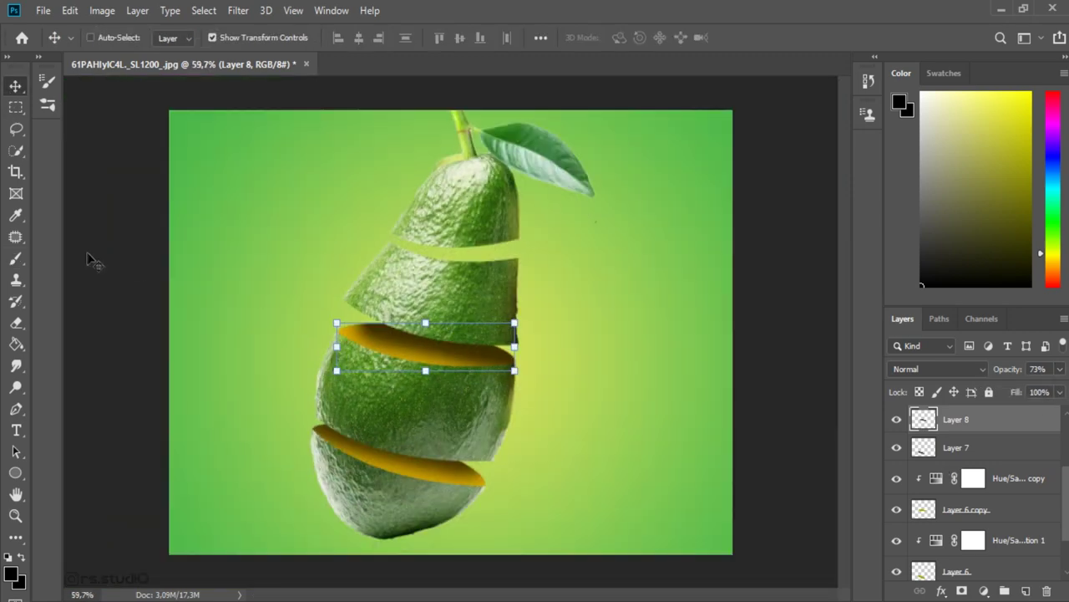
pyautogui.scroll(-1, 977, 448)
pyautogui.scroll(2, 969, 501)
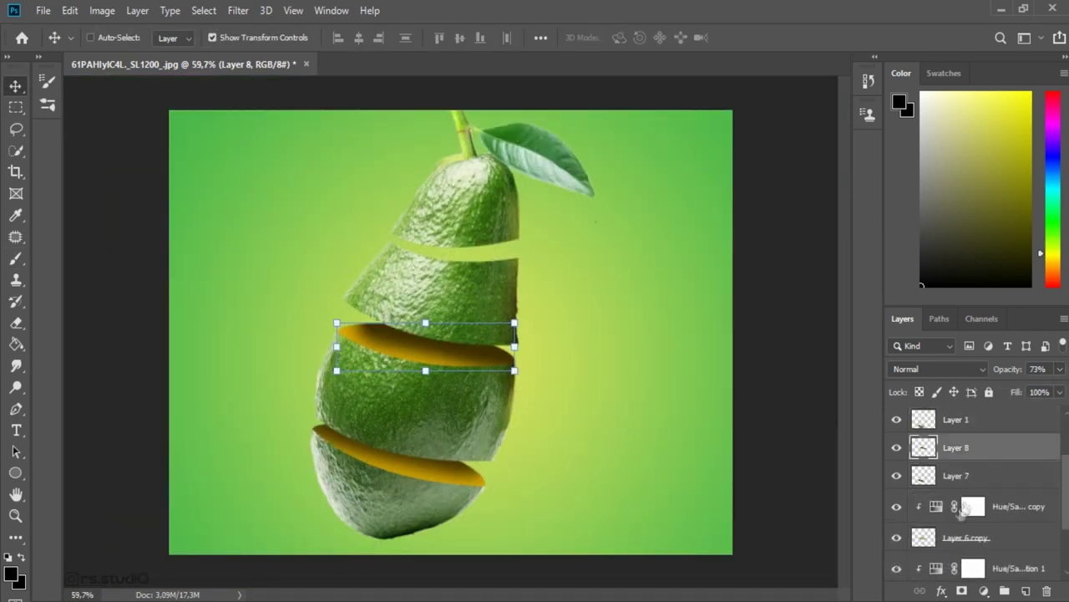
# - Duplicate the middle face upward, rotating and shrinking it to about 70% under the top piece
pyautogui.click(966, 537)
pyautogui.moveTo(435, 353); pyautogui.dragTo(454, 273)
pyautogui.scroll(2, 454, 275)
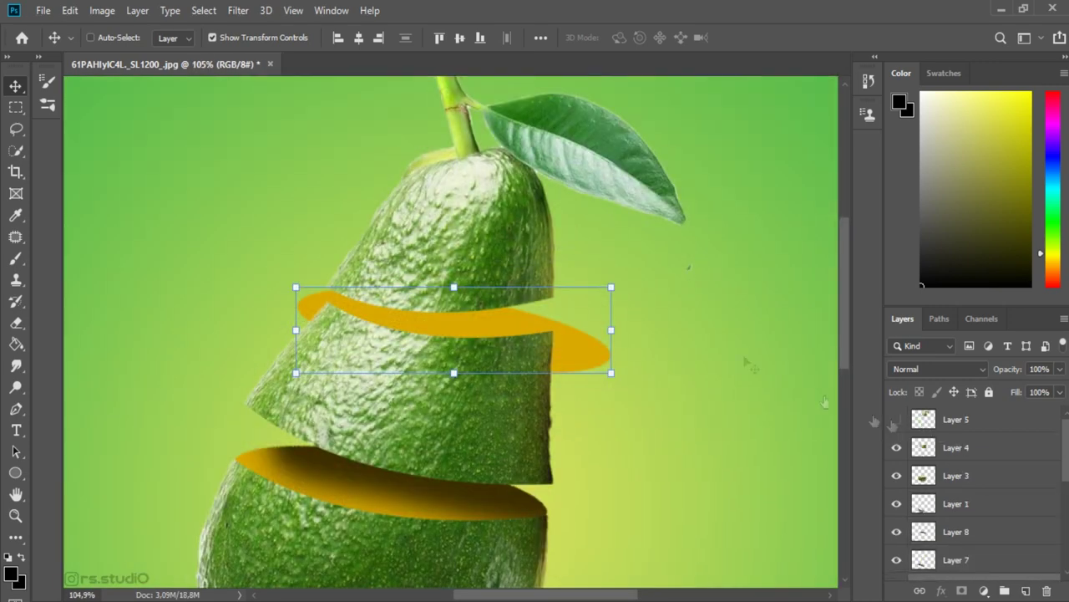
pyautogui.scroll(1, 467, 301)
pyautogui.moveTo(687, 280)
pyautogui.mouseDown()
pyautogui.moveTo(657, 232)
pyautogui.moveTo(680, 329)
pyautogui.mouseUp()
pyautogui.moveTo(415, 326); pyautogui.dragTo(435, 327)
# - Fine-tune the third face's rotation, width and position, commit it, and select Layer 8
pyautogui.scroll(2, 434, 328)
pyautogui.moveTo(732, 333); pyautogui.dragTo(735, 333)
pyautogui.moveTo(711, 282); pyautogui.dragTo(740, 258)
pyautogui.moveTo(451, 346); pyautogui.dragTo(439, 356)
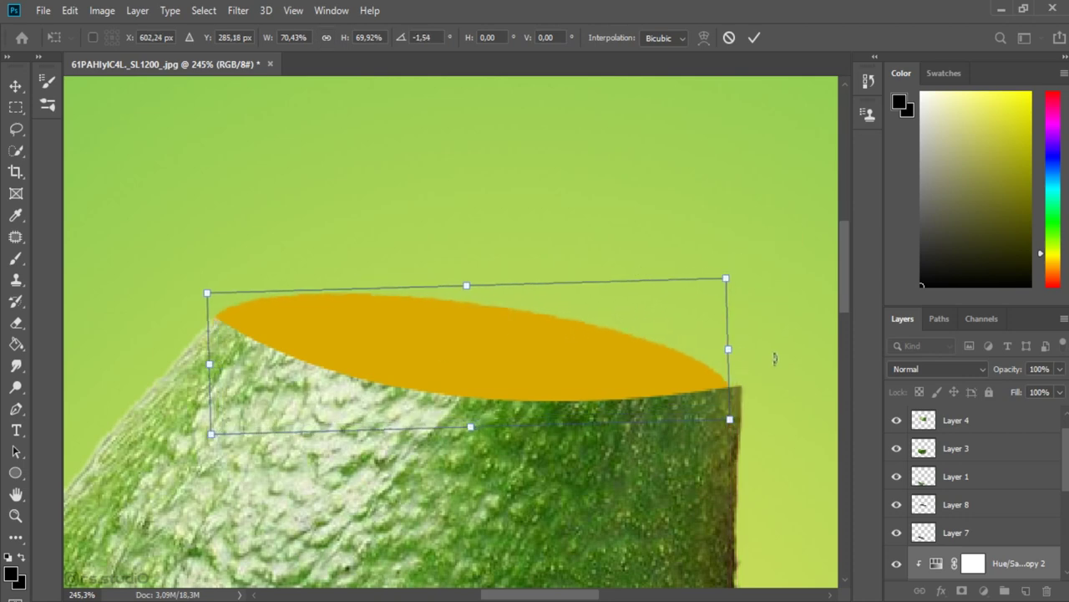
pyautogui.moveTo(728, 348); pyautogui.dragTo(739, 350)
pyautogui.press('Return')
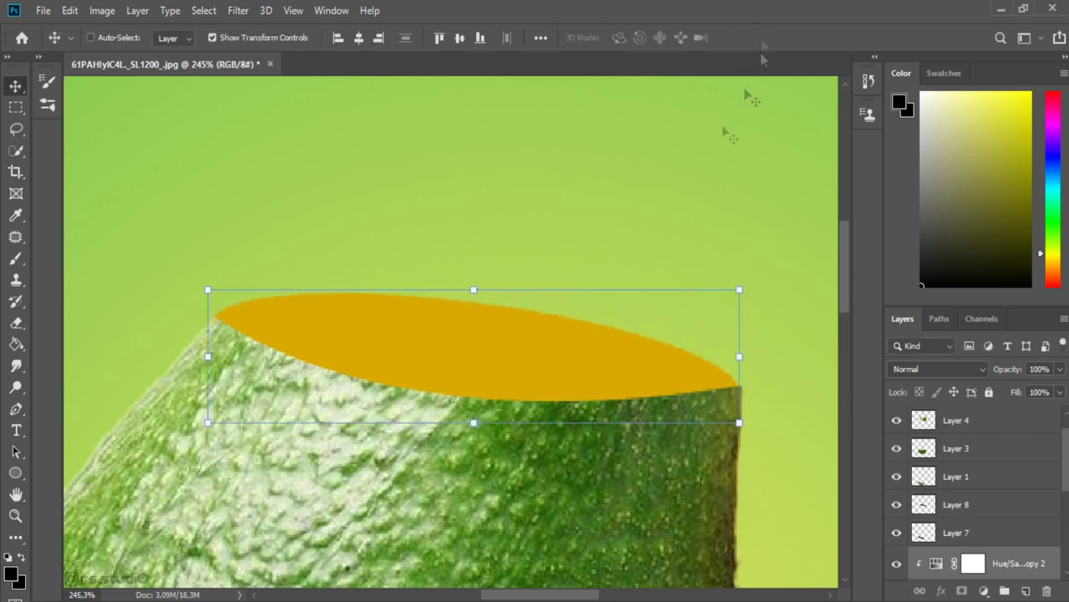
pyautogui.scroll(-4, 685, 335)
pyautogui.scroll(5, 685, 332)
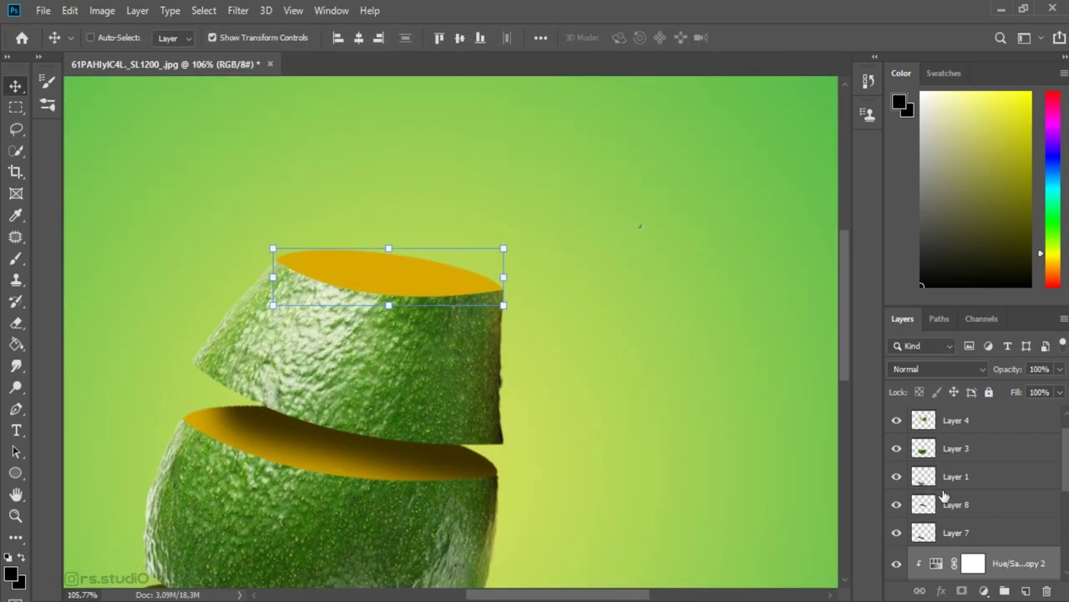
pyautogui.click(973, 531)
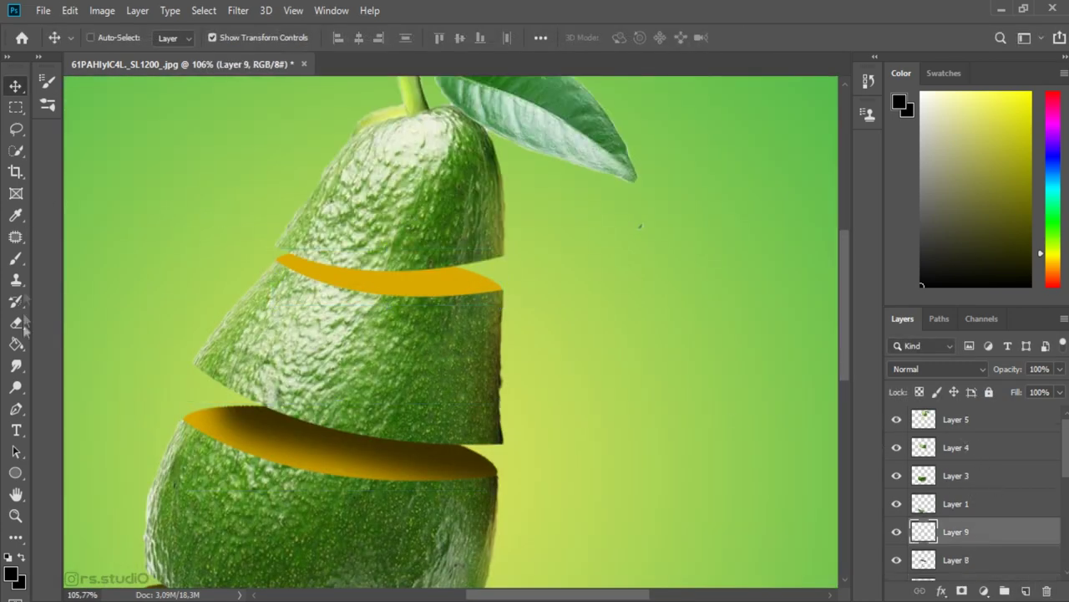
# - Select the top face's outline and brush dark shading along its upper edge
pyautogui.click(16, 150)
pyautogui.scroll(-1, 958, 555)
pyautogui.scroll(-3, 951, 475)
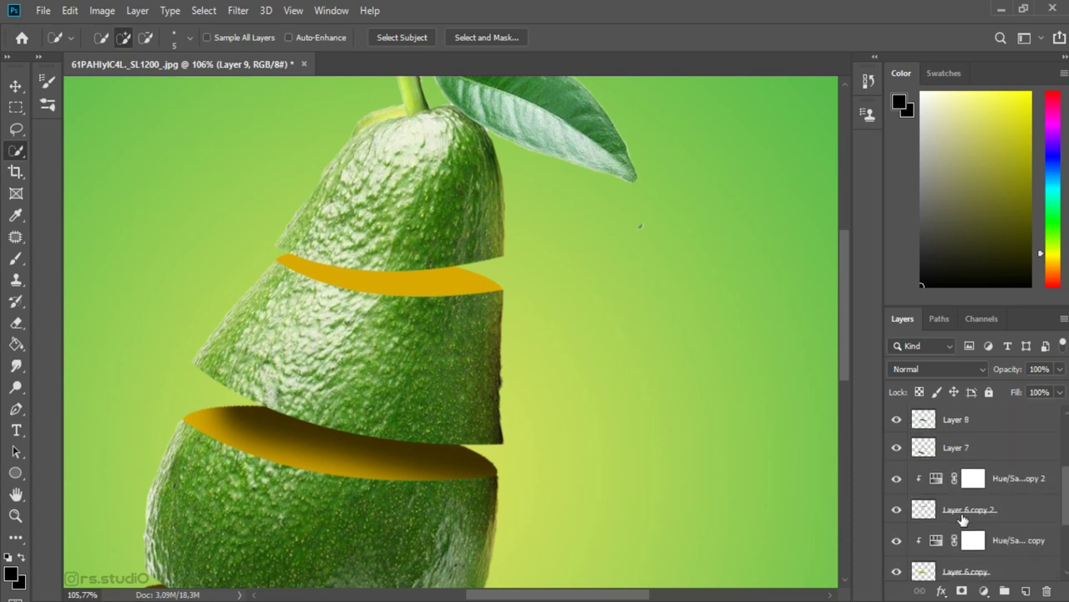
pyautogui.keyDown('ctrl'); pyautogui.click(917, 513); pyautogui.keyUp('ctrl')
pyautogui.scroll(2, 917, 501)
pyautogui.press('b')
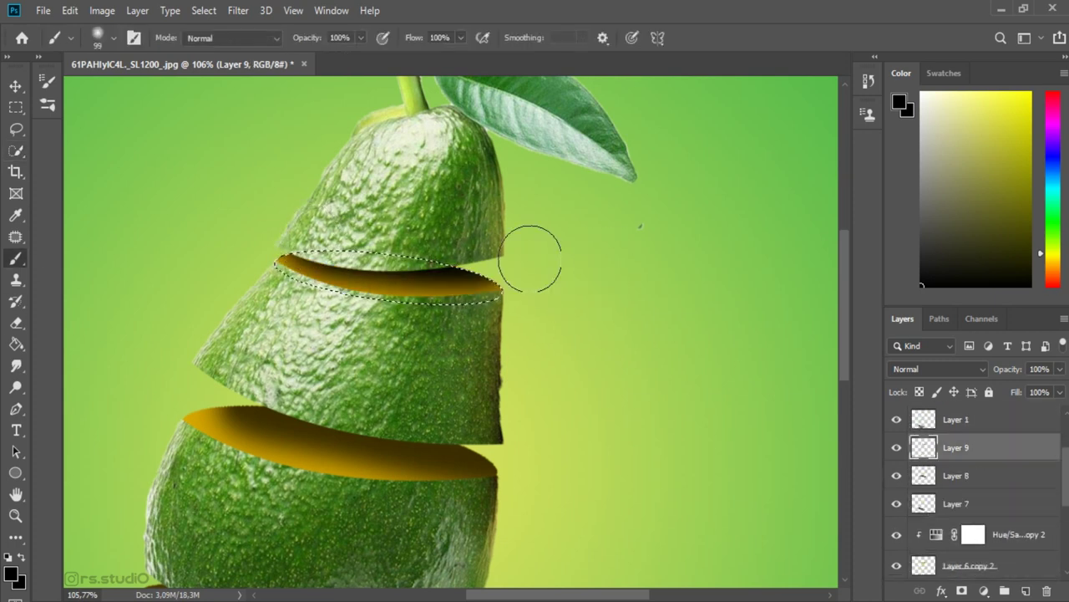
pyautogui.moveTo(502, 266); pyautogui.dragTo(284, 261)
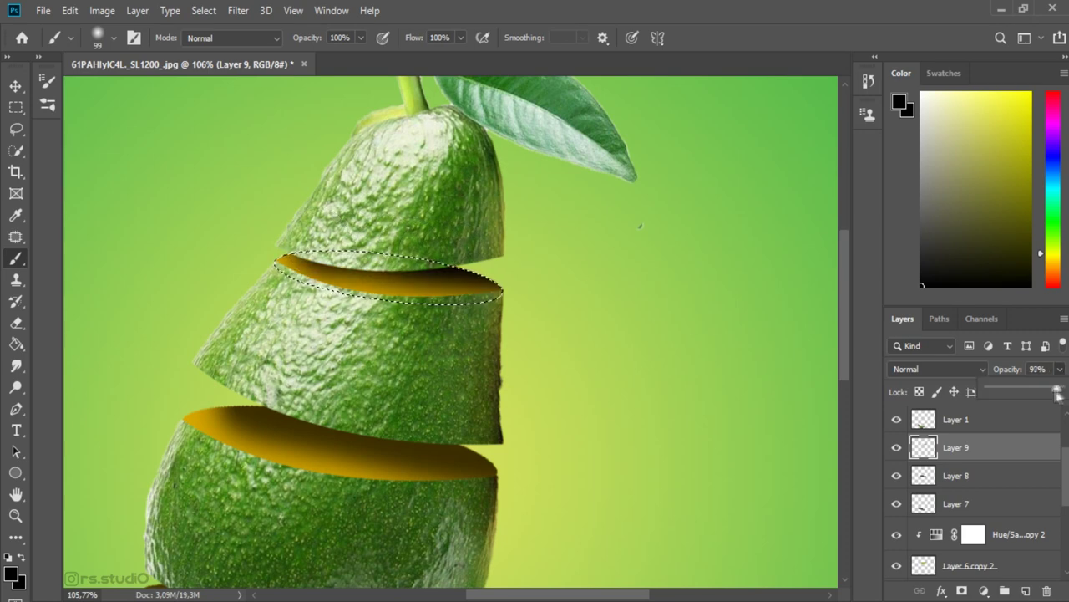
# - Set the top-face shading layer to 74% opacity, deselect, and zoom in slightly
pyautogui.moveTo(1060, 390); pyautogui.dragTo(1042, 390)
pyautogui.click(16, 84)
pyautogui.hotkey('ctrl', 'd')
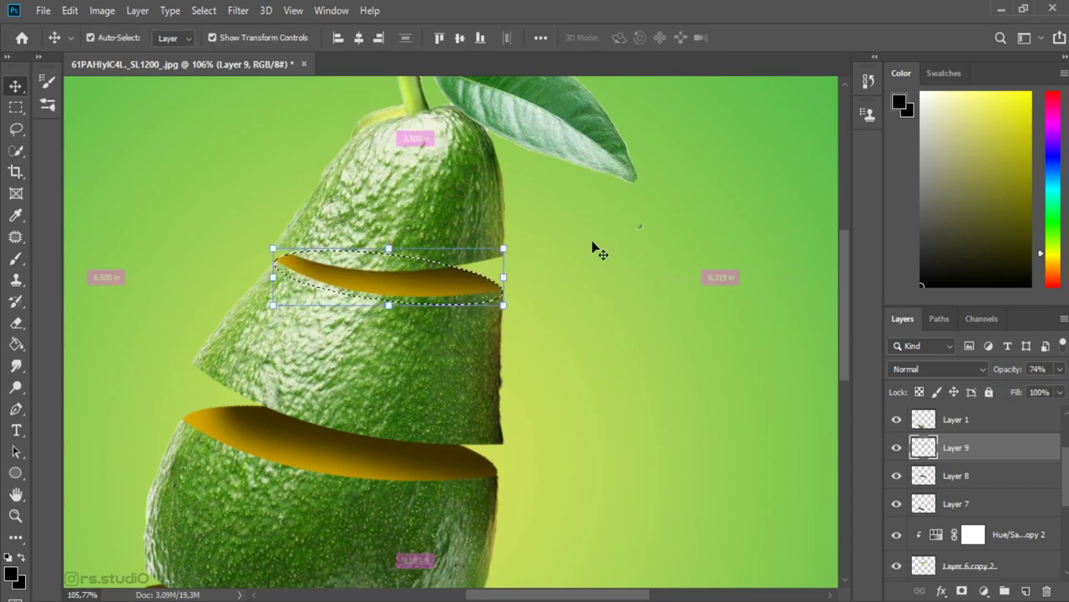
pyautogui.scroll(-3, 589, 250)
pyautogui.hotkey('ctrl', '+')
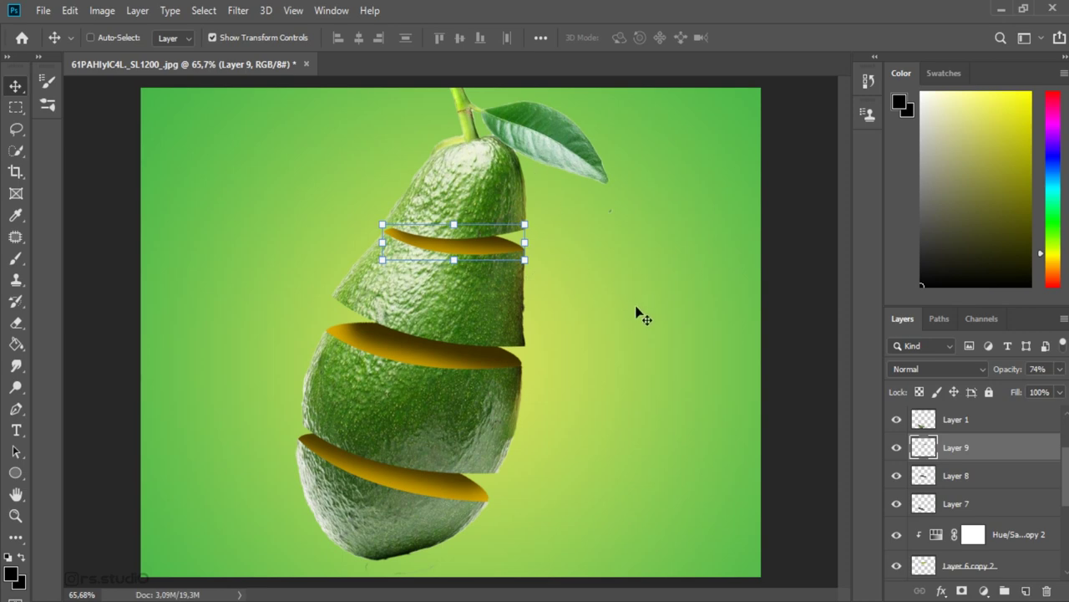
pyautogui.scroll(-2, 639, 315)
pyautogui.scroll(4, 516, 293)
pyautogui.moveTo(965, 485); pyautogui.dragTo(990, 492)
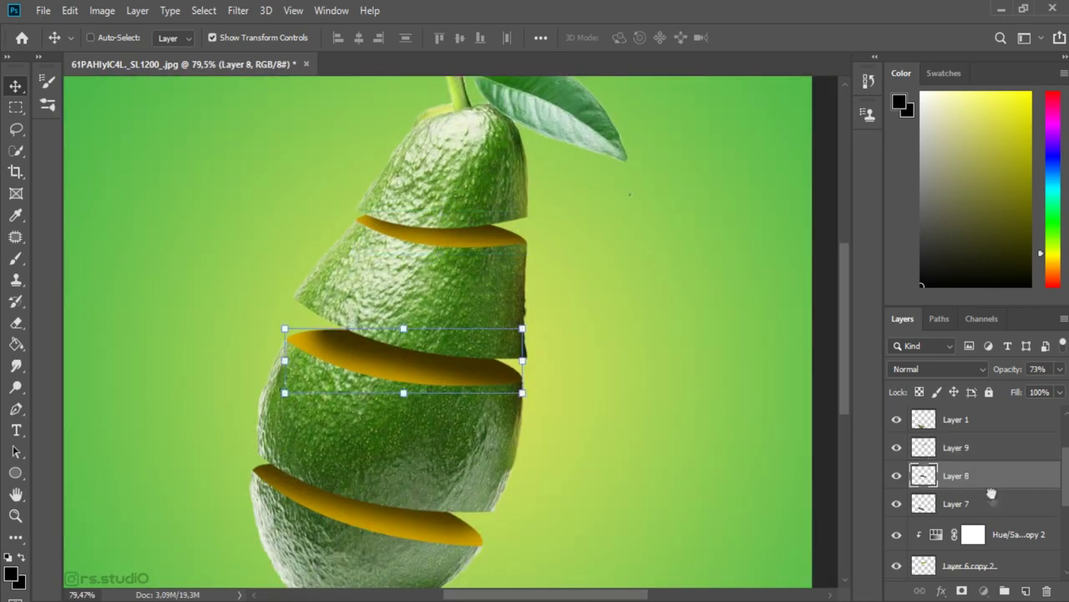
# - Draw a black oval on a new layer and move it onto the middle cut face
pyautogui.click(1026, 591)
pyautogui.click(16, 472)
pyautogui.moveTo(366, 349)
pyautogui.mouseDown()
pyautogui.moveTo(474, 381)
pyautogui.moveTo(493, 338)
pyautogui.mouseUp()
pyautogui.press('v')
pyautogui.moveTo(424, 361); pyautogui.dragTo(406, 355)
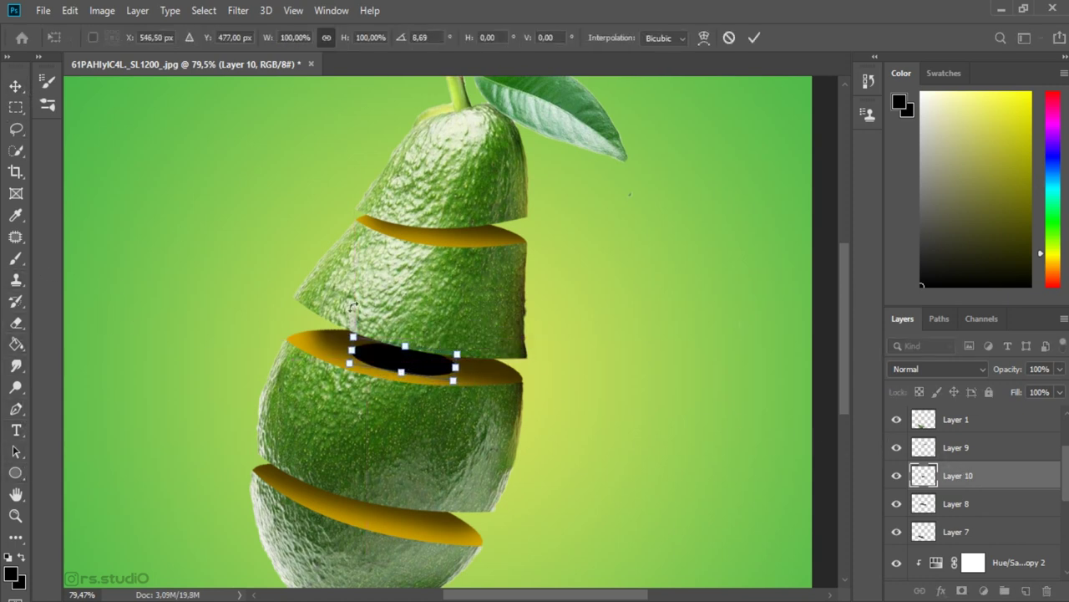
pyautogui.press('g')
# - Fill the oval with dark brown and move Layer 10 below Layer 6 copy 2
pyautogui.click(1054, 263)
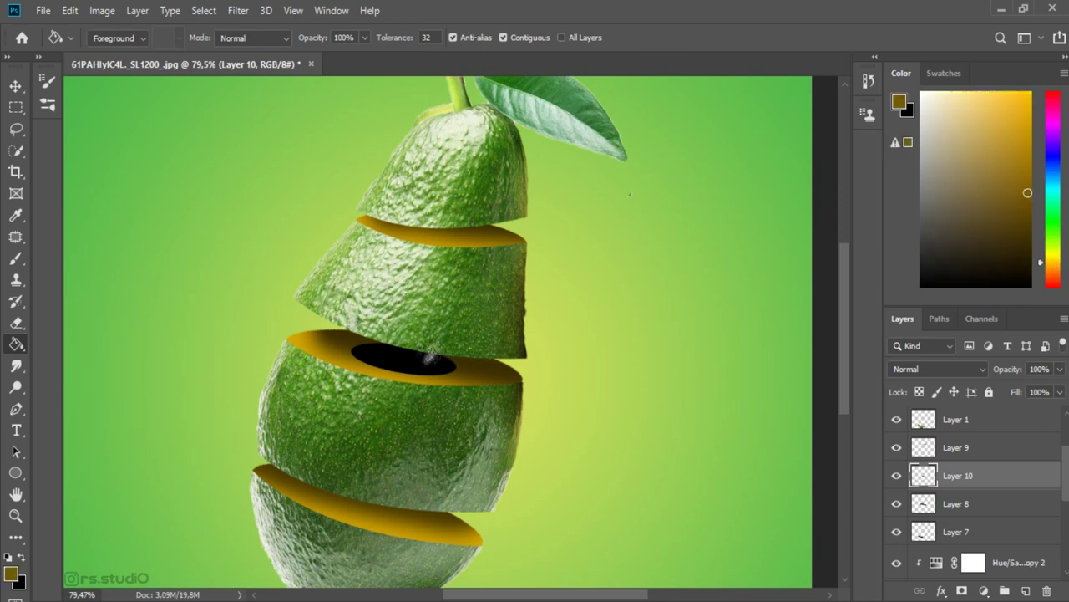
pyautogui.click(430, 358)
pyautogui.click(1027, 240)
pyautogui.click(409, 360)
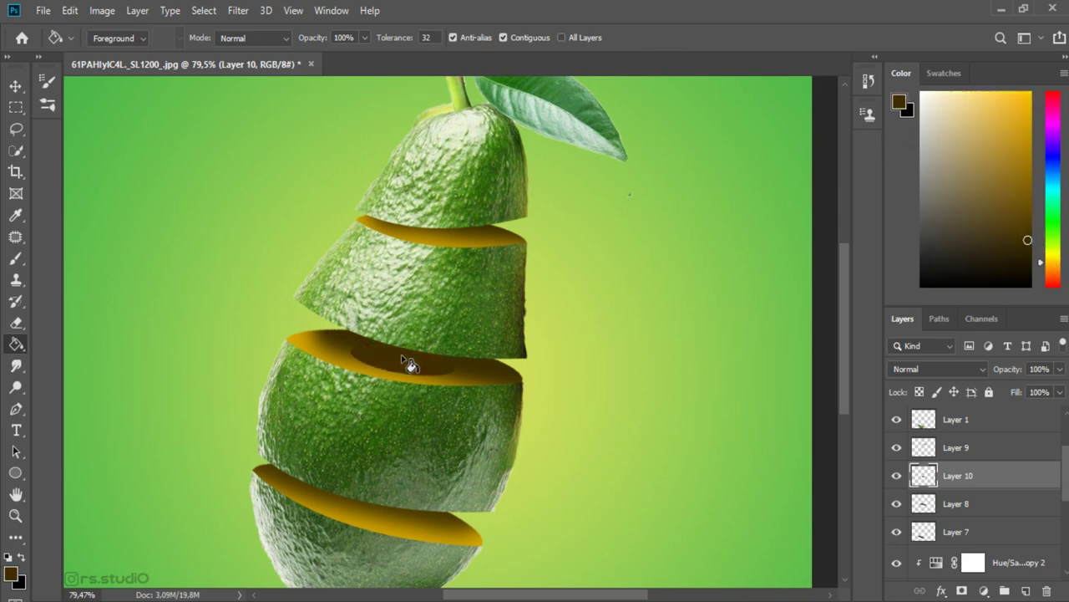
pyautogui.press('v')
pyautogui.moveTo(972, 481)
pyautogui.mouseDown()
pyautogui.moveTo(994, 569)
pyautogui.moveTo(991, 474)
pyautogui.moveTo(1007, 567)
pyautogui.mouseUp()
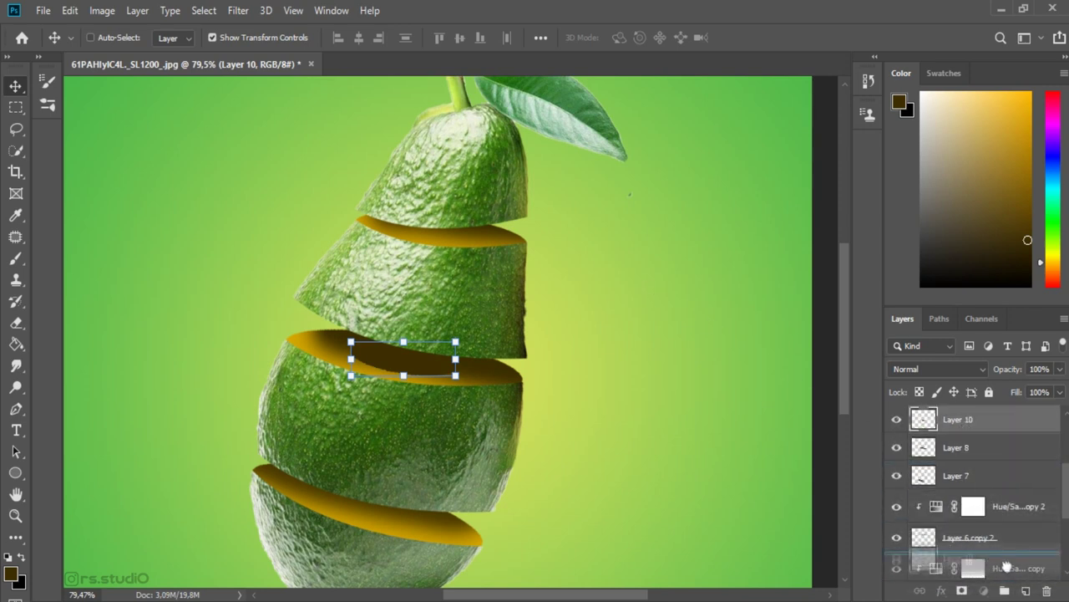
pyautogui.moveTo(1007, 567); pyautogui.dragTo(1003, 547)
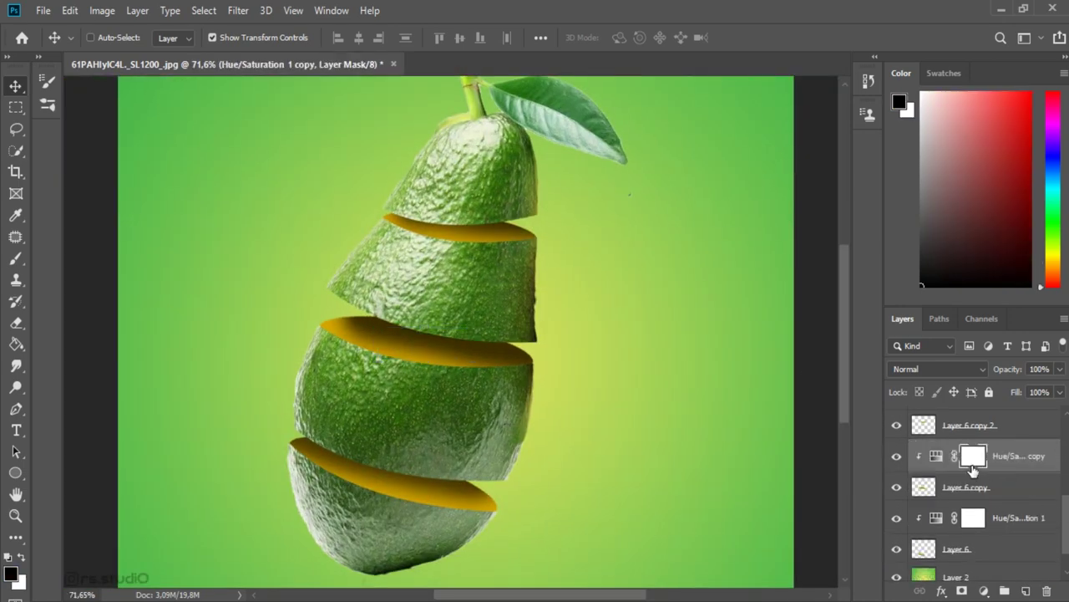
# - Add a new layer above Layer 6 copy, clipped to the middle avocado piece
pyautogui.scroll(-2, 554, 358)
pyautogui.scroll(-1, 1007, 534)
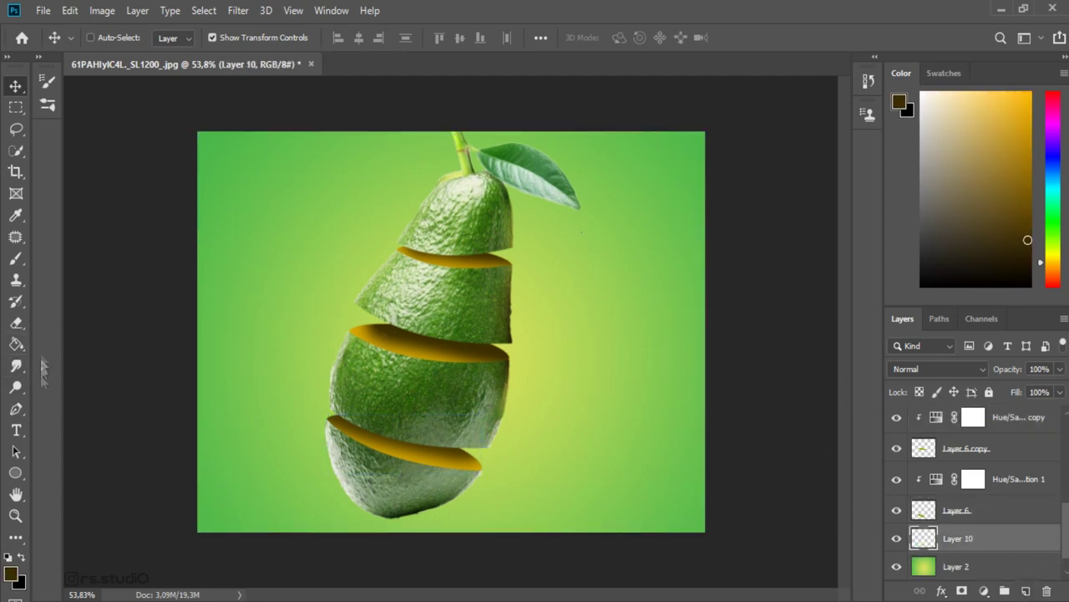
pyautogui.scroll(1, 969, 509)
pyautogui.click(977, 476)
pyautogui.click(974, 445)
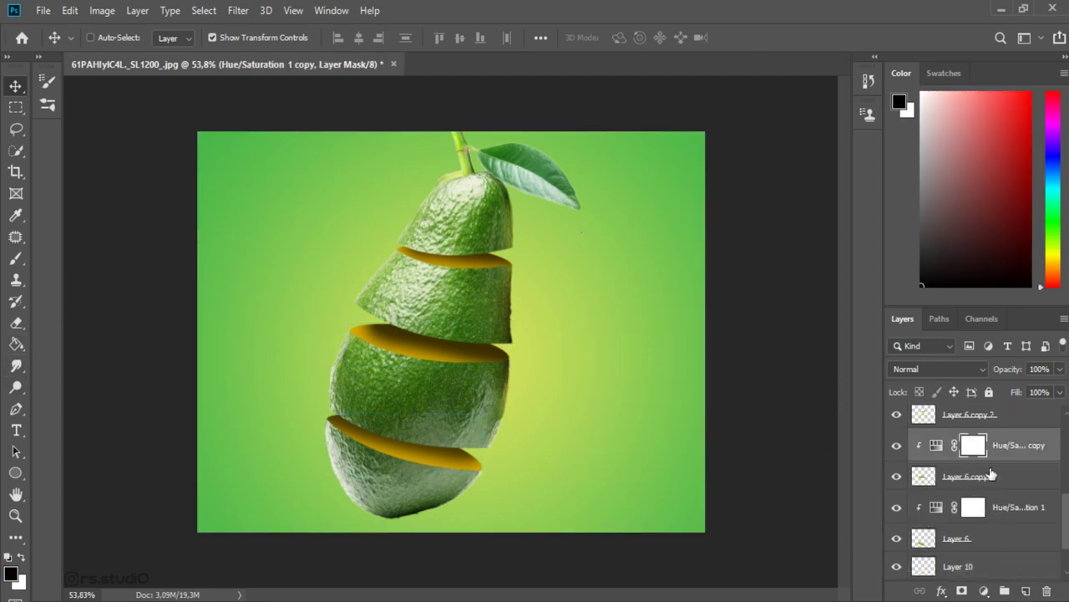
pyautogui.click(985, 476)
pyautogui.hotkey('ctrl', 'shift', 'alt', 'n')
# - Draw an oval, rotate it about 9.5° and place it on the middle cut face
pyautogui.press('u')
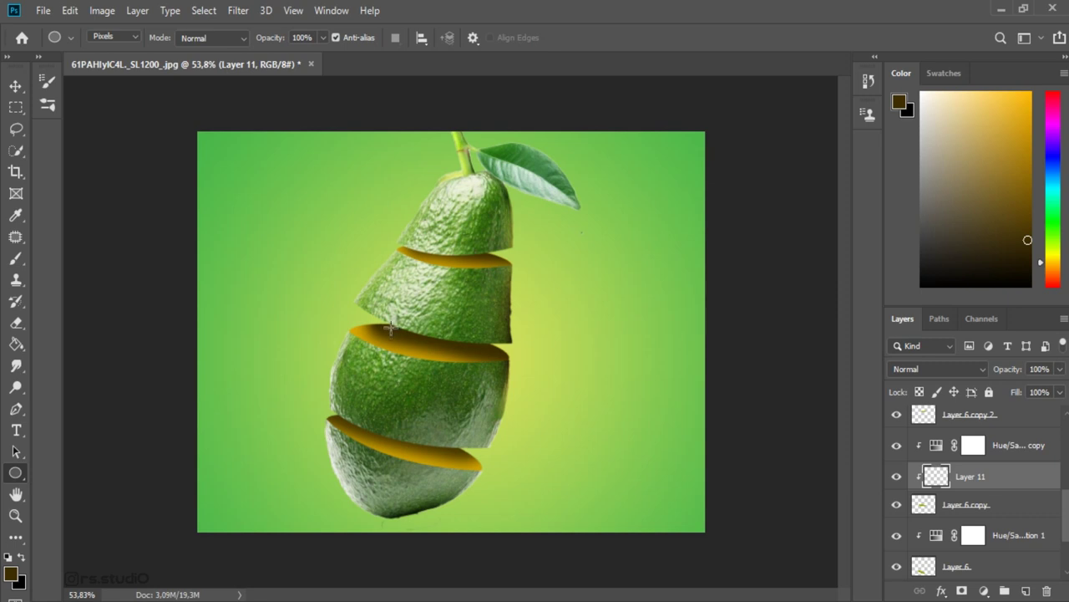
pyautogui.moveTo(477, 353); pyautogui.dragTo(478, 354)
pyautogui.press('v')
pyautogui.hotkey('ctrl', 't')
pyautogui.moveTo(522, 311); pyautogui.dragTo(526, 324)
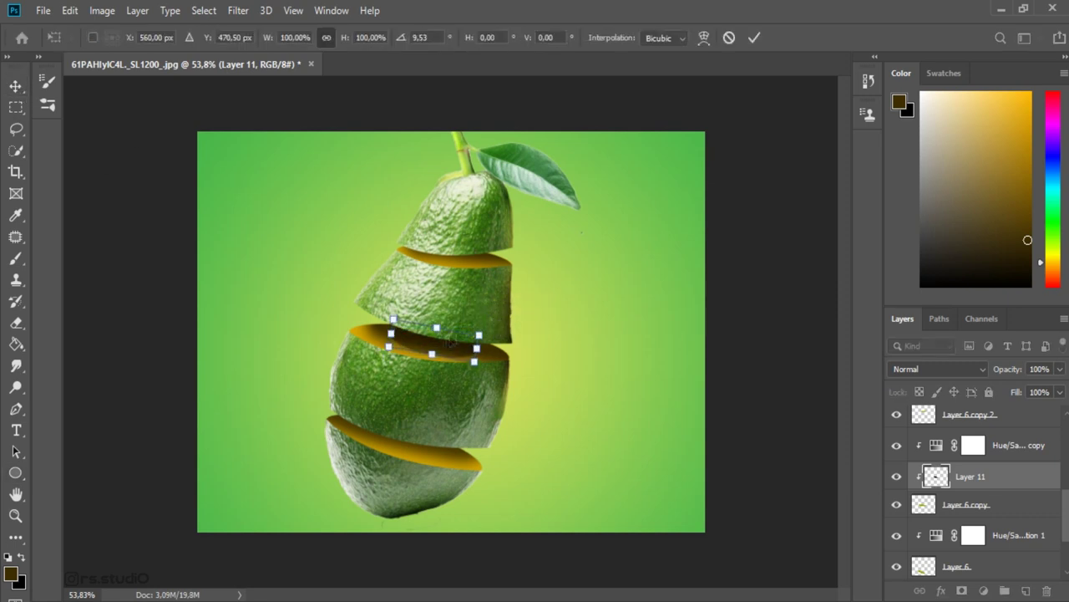
pyautogui.scroll(2, 439, 351)
pyautogui.moveTo(436, 351)
pyautogui.mouseDown()
pyautogui.moveTo(426, 348)
pyautogui.moveTo(472, 368)
pyautogui.mouseUp()
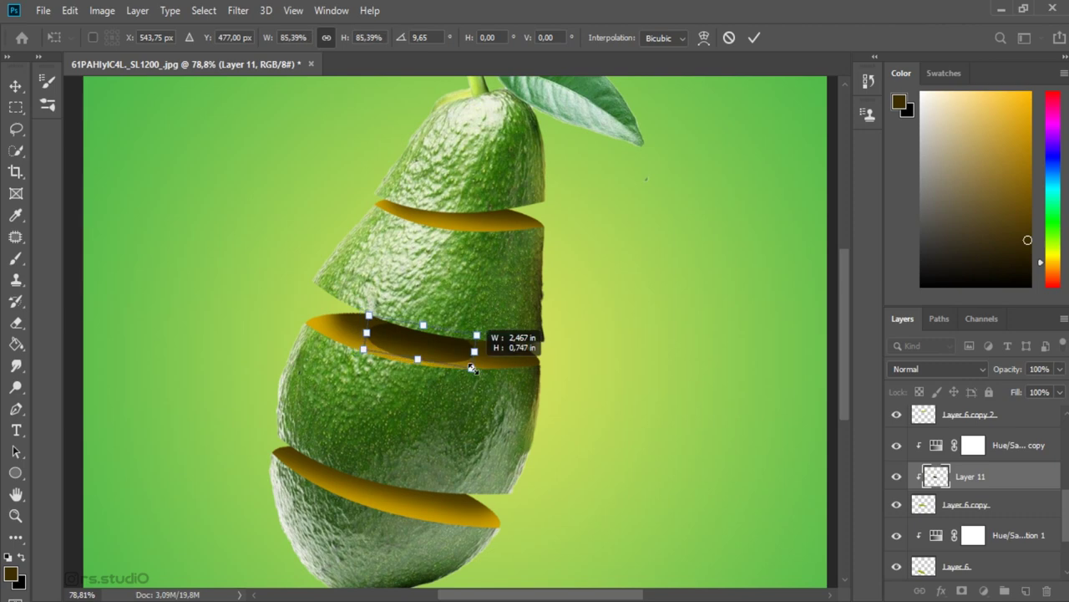
pyautogui.click(753, 37)
# - Duplicate the green splatter image's layer as Layer 1 copy and drag it toward the avocado document
pyautogui.scroll(-2, 773, 324)
pyautogui.scroll(2, 422, 354)
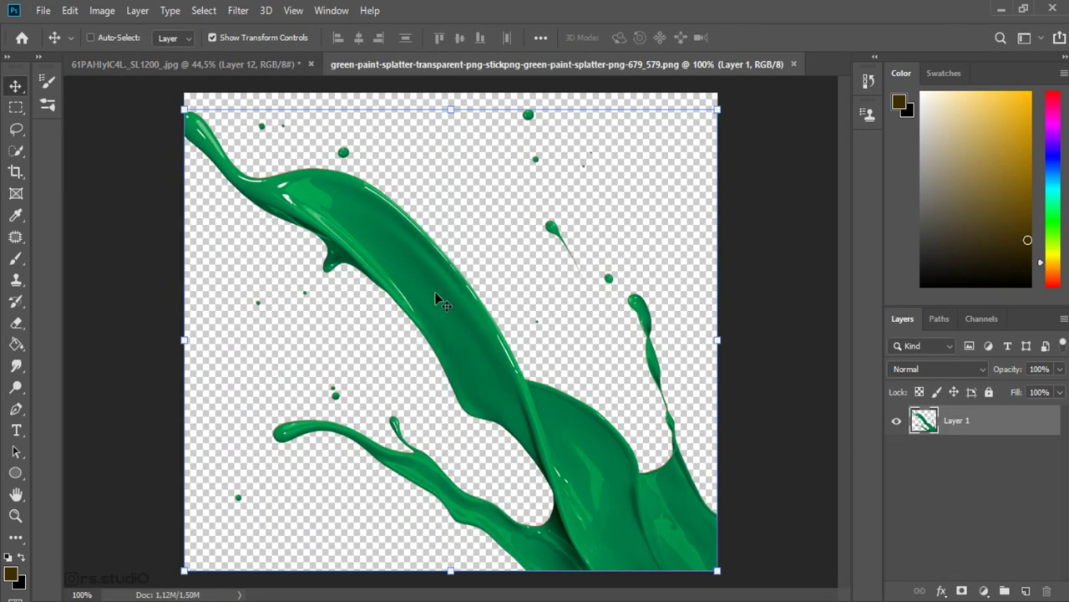
pyautogui.hotkey('ctrl', 'j')
pyautogui.moveTo(439, 298); pyautogui.dragTo(424, 308)
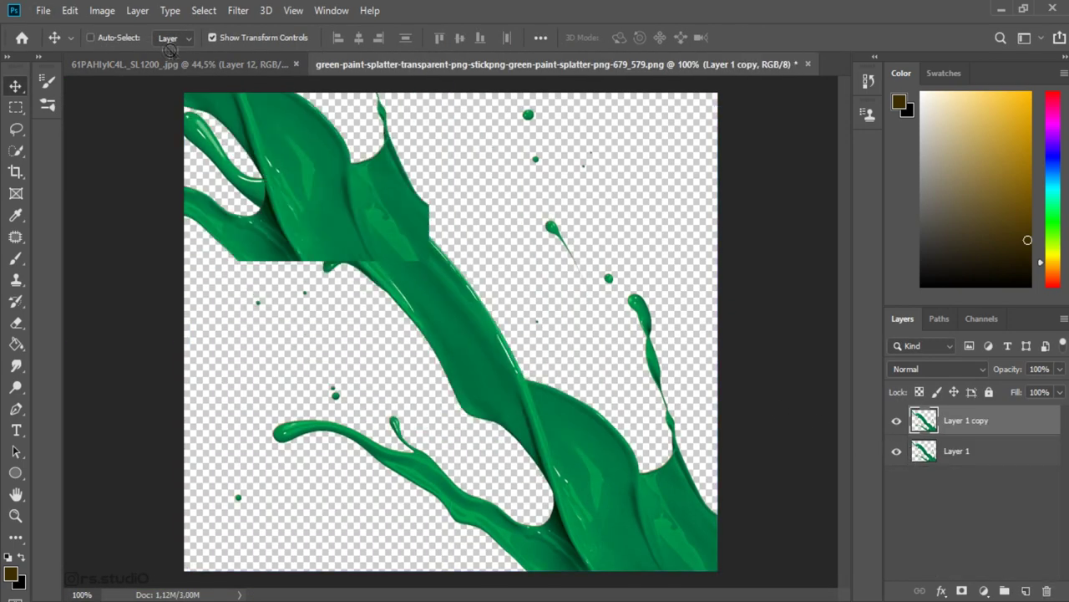
# - Scale the splatter layer to 166% and add a white layer mask
pyautogui.hotkey('ctrl', 't')
pyautogui.moveTo(580, 417); pyautogui.dragTo(599, 459)
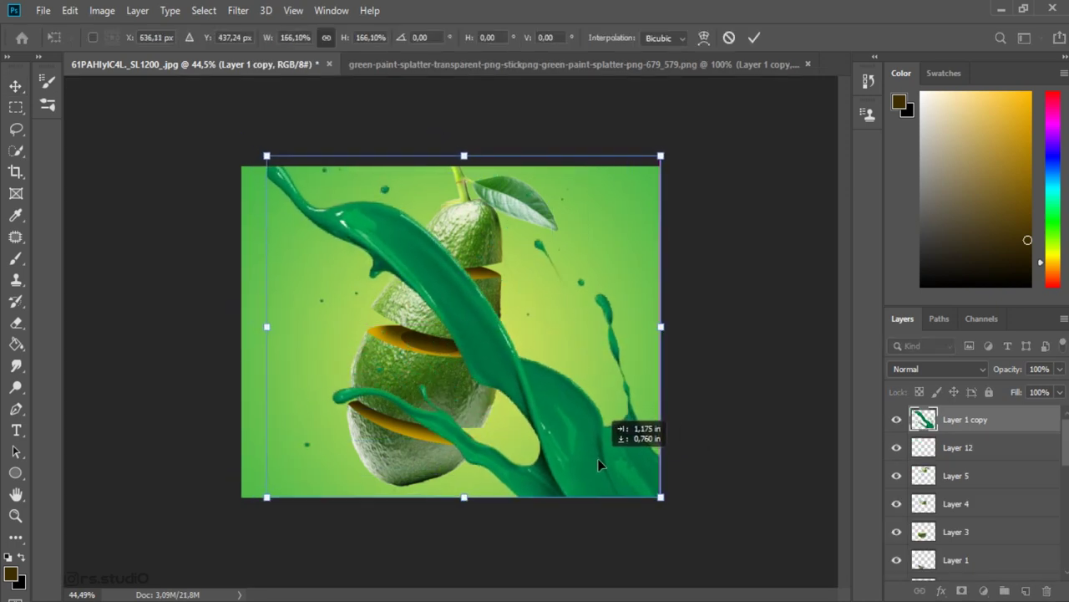
pyautogui.press('Return')
pyautogui.scroll(2, 740, 402)
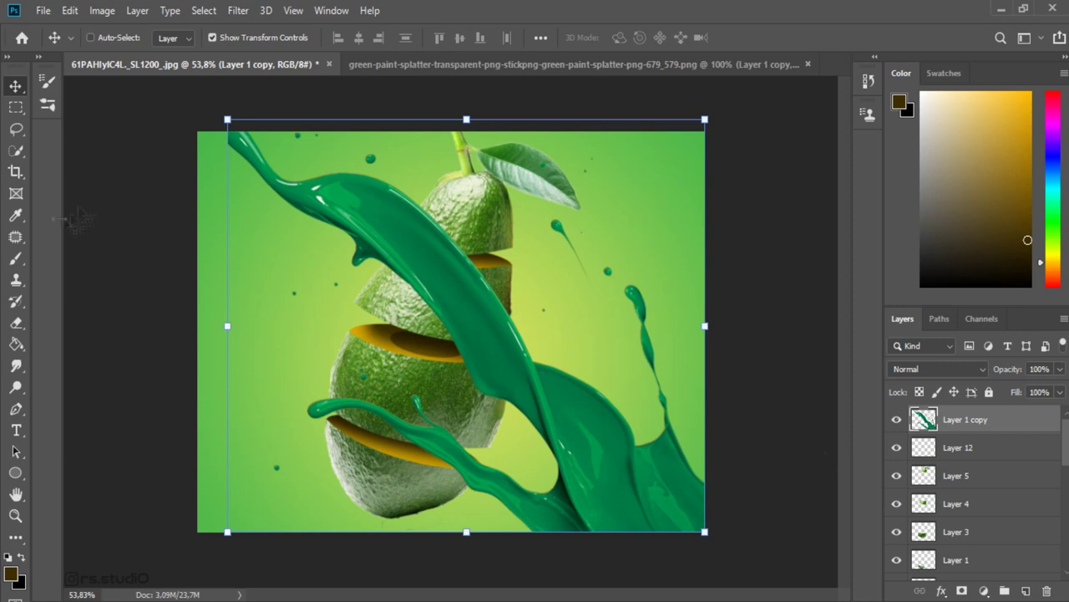
pyautogui.click(962, 590)
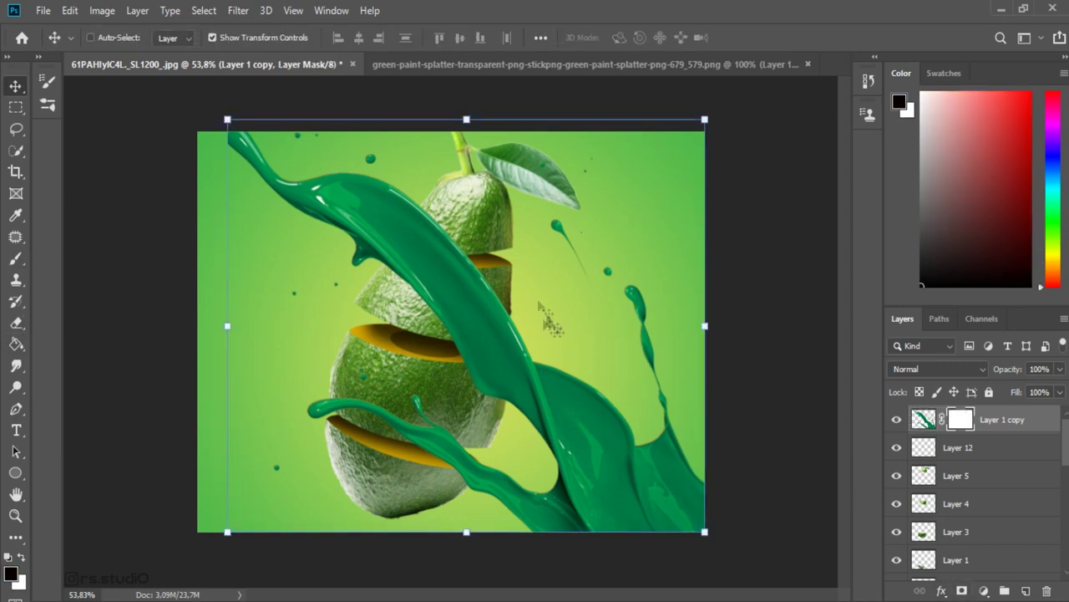
# - Shift the splatter about 44 px left and rotate it -3.7°
pyautogui.moveTo(552, 322); pyautogui.dragTo(515, 322)
pyautogui.moveTo(691, 115); pyautogui.dragTo(702, 94)
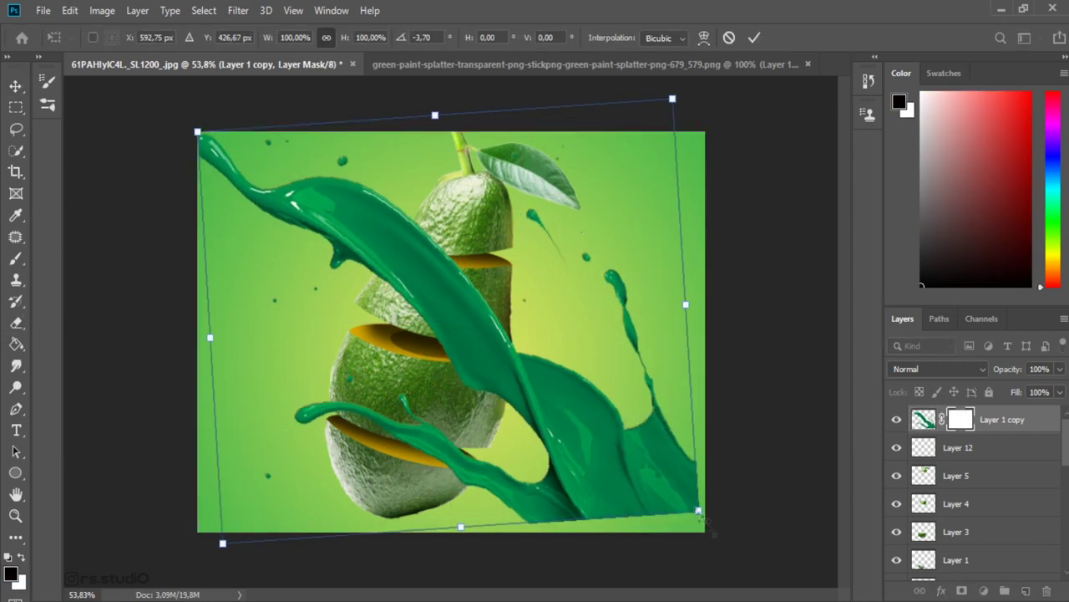
pyautogui.moveTo(647, 468); pyautogui.dragTo(664, 510)
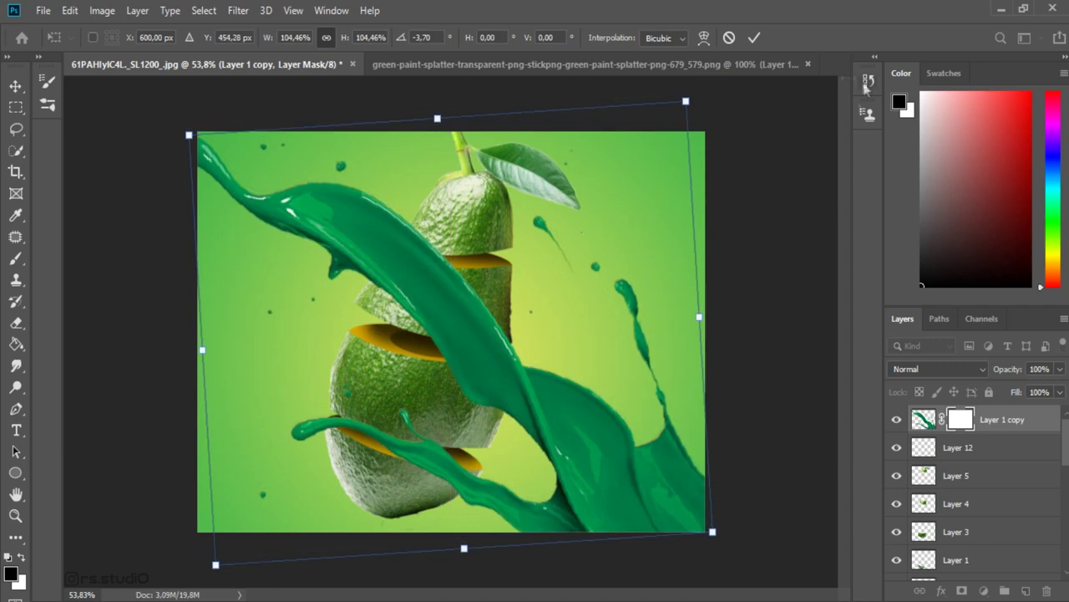
pyautogui.click(752, 37)
pyautogui.scroll(1, 492, 363)
pyautogui.press('b')
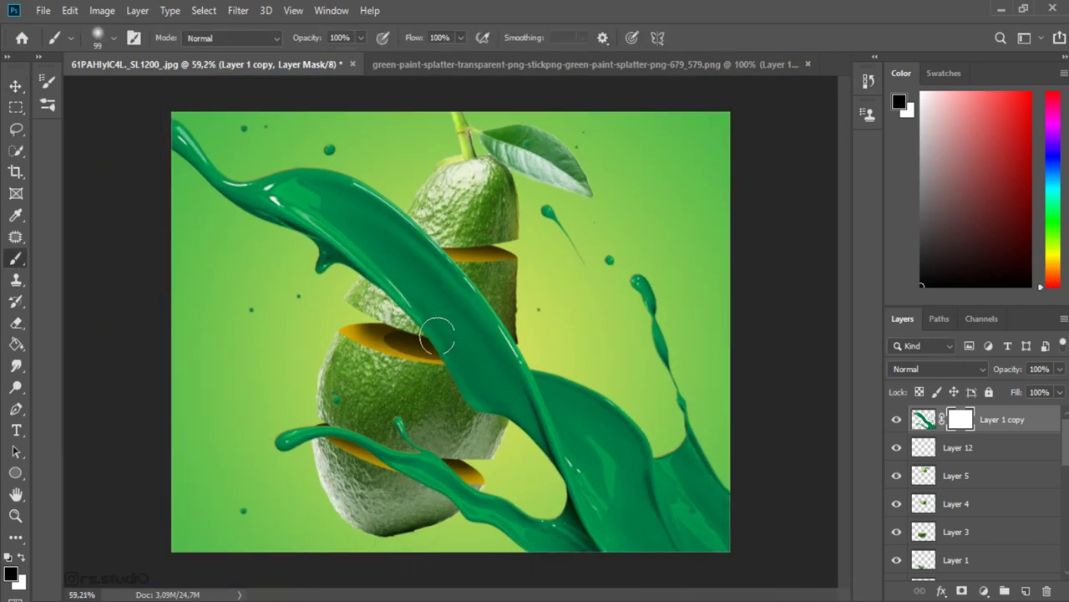
# - Mask out the splash over the middle slice with a size-44 brush; set layer opacity 48%
pyautogui.click(114, 38)
pyautogui.press('Return')
pyautogui.scroll(2, 474, 333)
pyautogui.moveTo(434, 284)
pyautogui.mouseDown()
pyautogui.moveTo(376, 226)
pyautogui.moveTo(406, 342)
pyautogui.mouseUp()
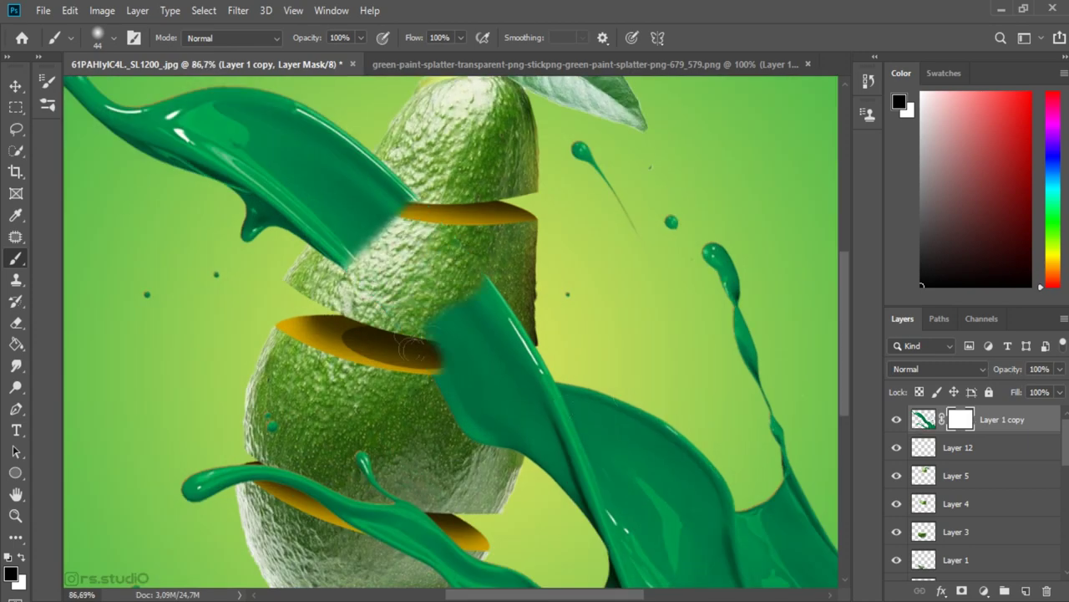
pyautogui.scroll(-1, 451, 334)
pyautogui.moveTo(1060, 369); pyautogui.dragTo(1024, 393)
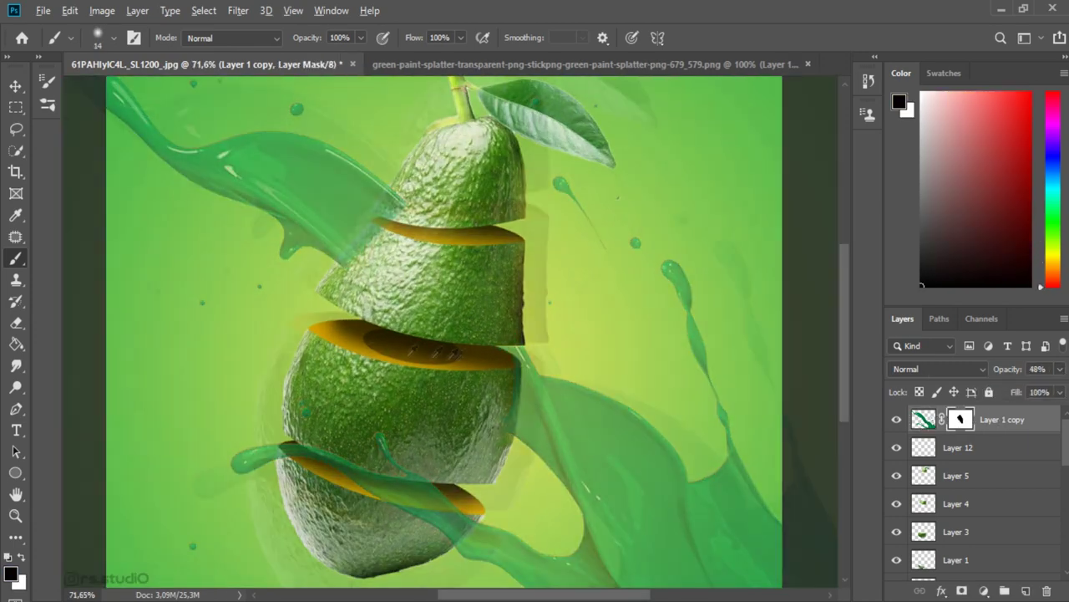
pyautogui.scroll(5, 574, 292)
# - With a size-6 brush, mask out the light seam along the splash edge
pyautogui.click(113, 38)
pyautogui.moveTo(99, 79); pyautogui.dragTo(89, 79)
pyautogui.press('Return')
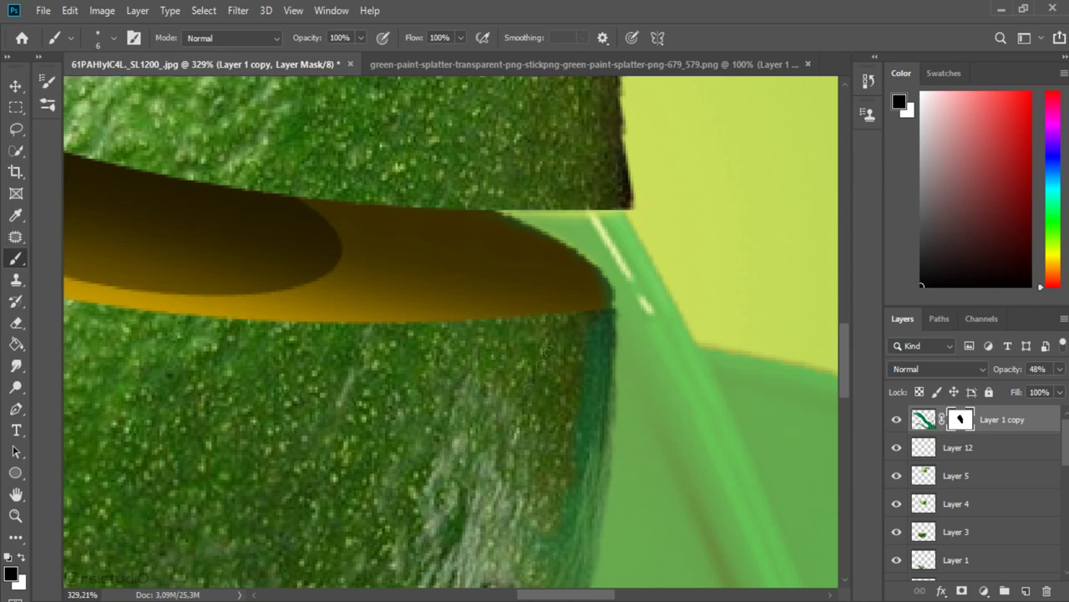
pyautogui.scroll(-3, 585, 459)
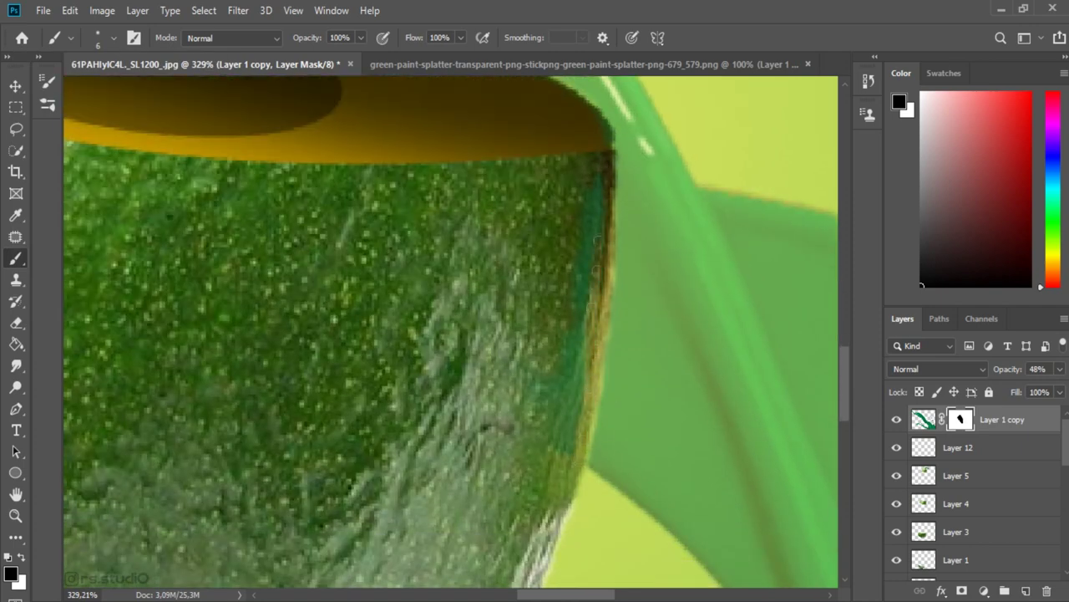
pyautogui.scroll(3, 607, 342)
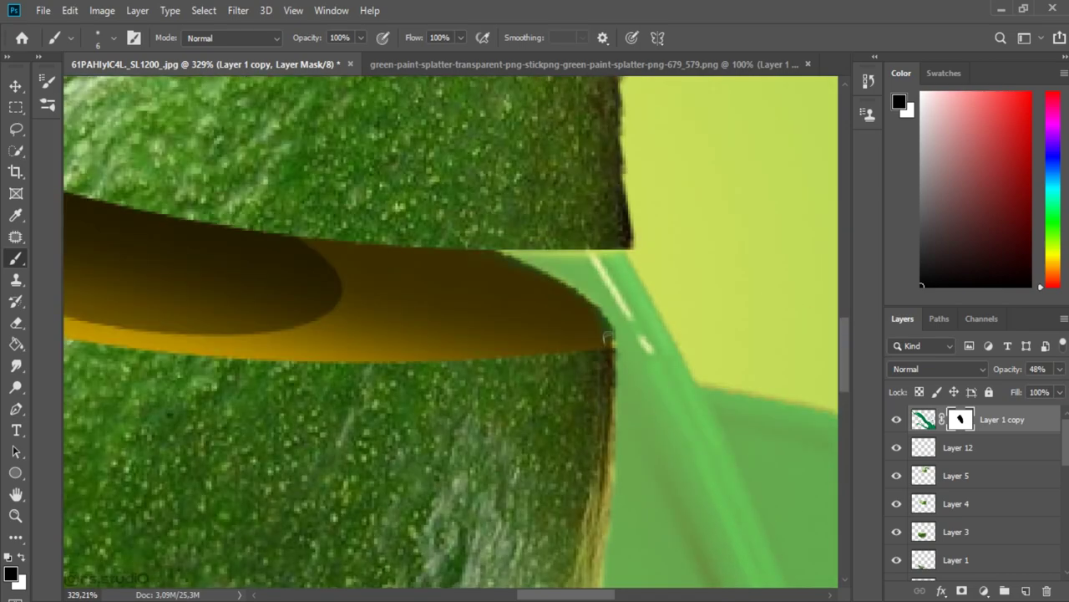
pyautogui.hotkey('ctrl', '0')
pyautogui.scroll(5, 168, 378)
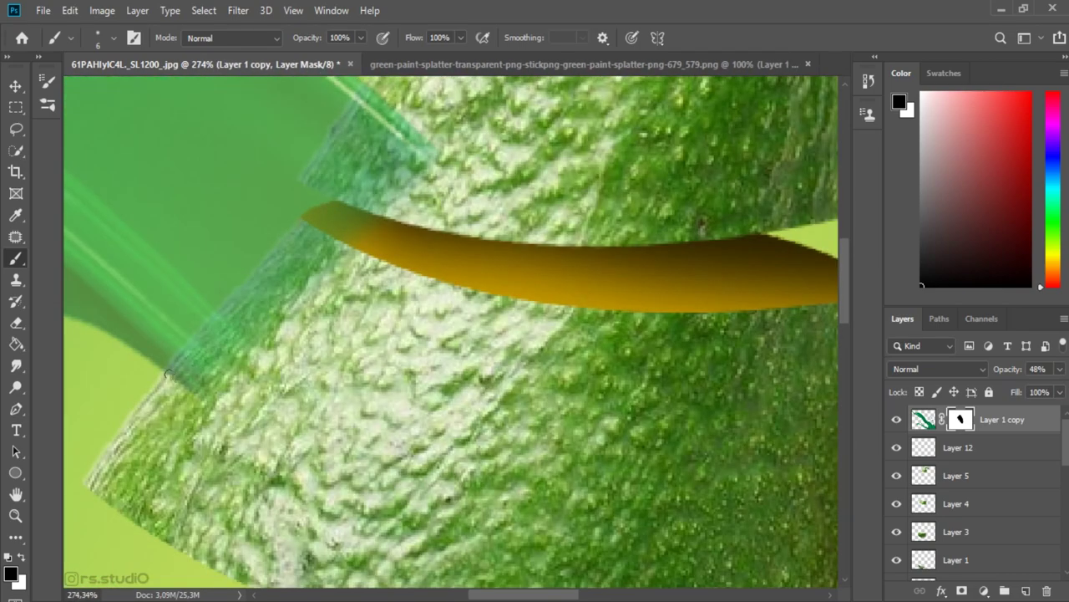
pyautogui.moveTo(283, 240); pyautogui.dragTo(305, 265)
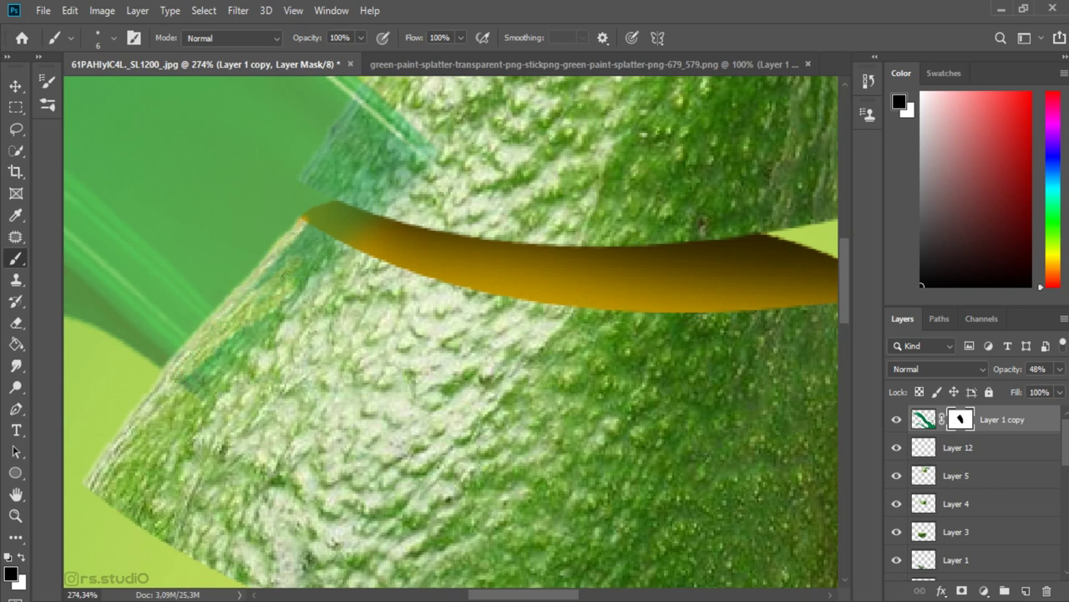
pyautogui.moveTo(351, 215); pyautogui.dragTo(250, 334)
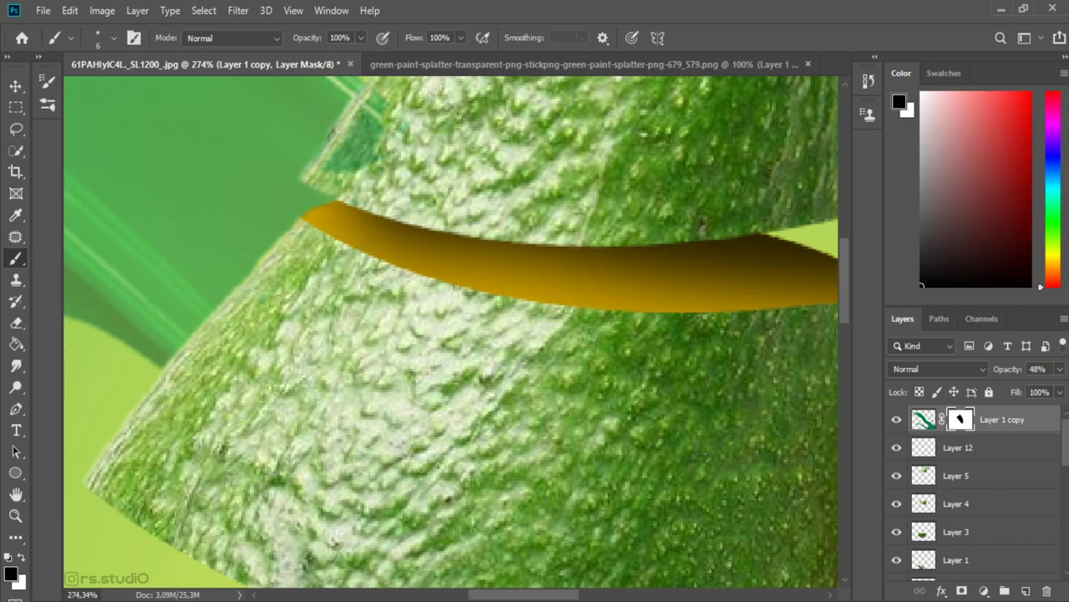
pyautogui.scroll(-5, 343, 185)
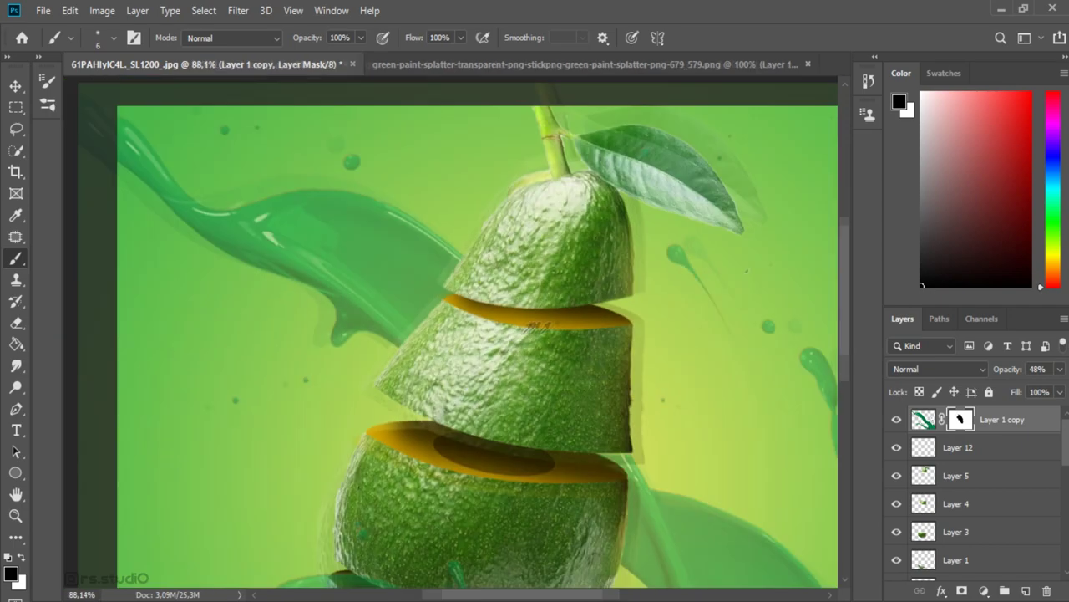
pyautogui.scroll(4, 535, 311)
# - Swap to white and raise the splash layer opacity back to 100%
pyautogui.press('x')
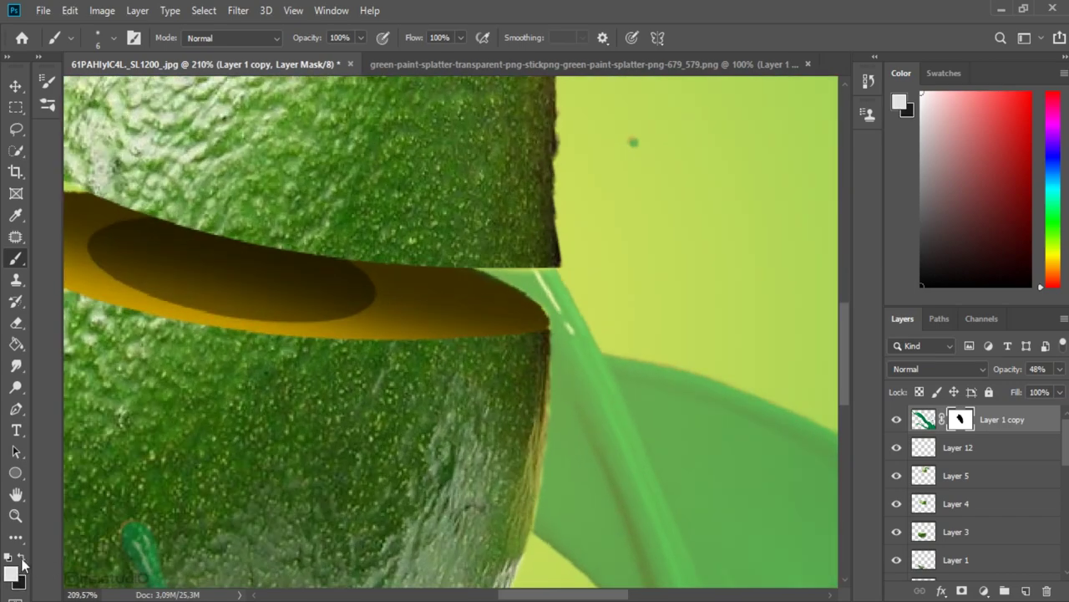
pyautogui.scroll(3, 518, 288)
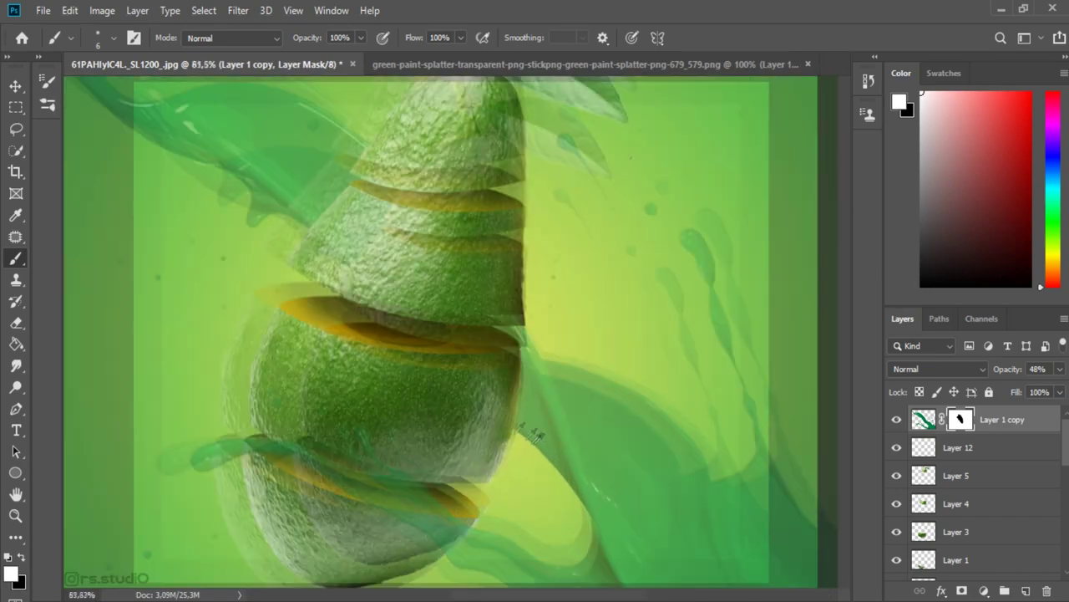
pyautogui.scroll(-8, 484, 272)
pyautogui.click(1060, 368)
pyautogui.moveTo(1022, 387); pyautogui.dragTo(1062, 388)
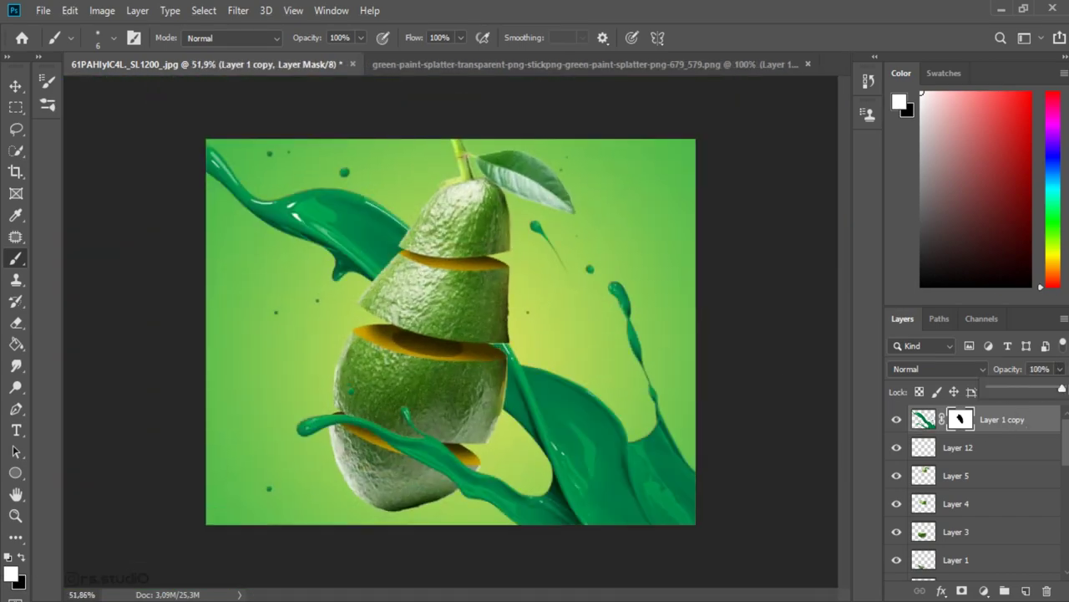
# - Touch up the splash edge on the mask with a 1 px brush
pyautogui.press('v')
pyautogui.scroll(8, 490, 349)
pyautogui.scroll(2, 490, 348)
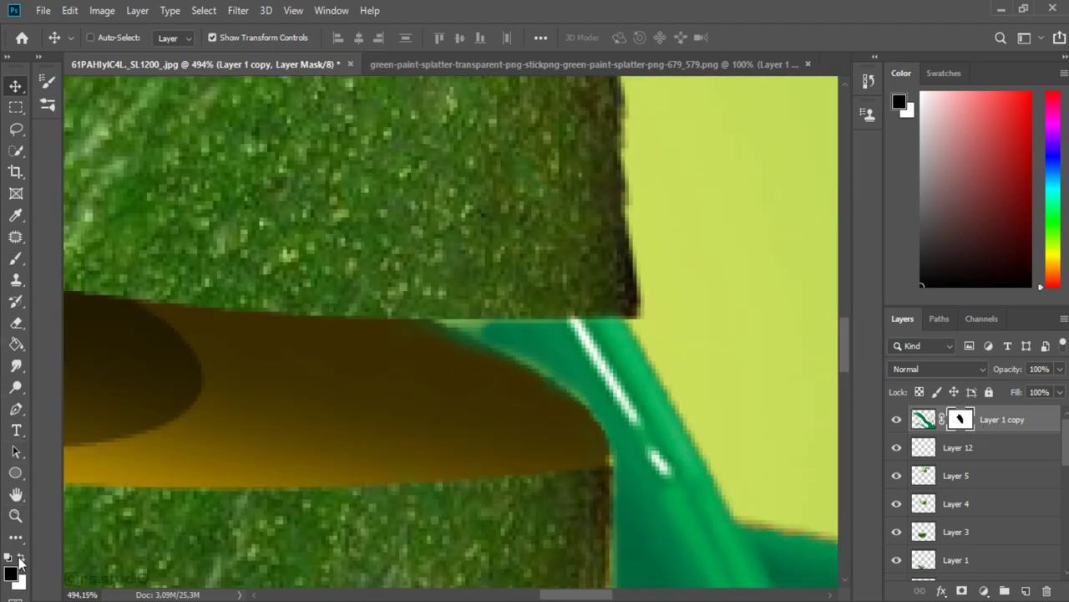
pyautogui.press('b')
pyautogui.click(99, 37)
pyautogui.moveTo(94, 91); pyautogui.dragTo(88, 91)
pyautogui.scroll(2, 406, 323)
pyautogui.moveTo(405, 323); pyautogui.dragTo(447, 324)
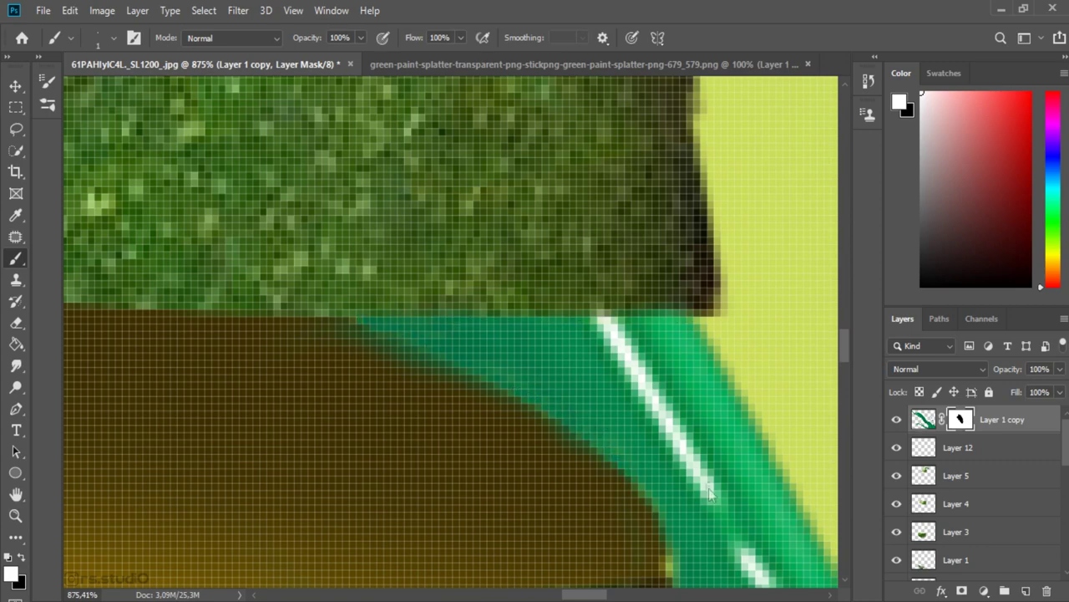
pyautogui.scroll(-3, 706, 483)
pyautogui.scroll(-2, 690, 456)
pyautogui.scroll(-3, 680, 401)
pyautogui.scroll(-2, 680, 471)
pyautogui.scroll(-5, 680, 471)
pyautogui.press('v')
pyautogui.scroll(1, 616, 368)
# - Add a clipped, colorized Hue/Saturation layer tinting the splash yellow at Hue 53
pyautogui.click(984, 590)
pyautogui.click(953, 435)
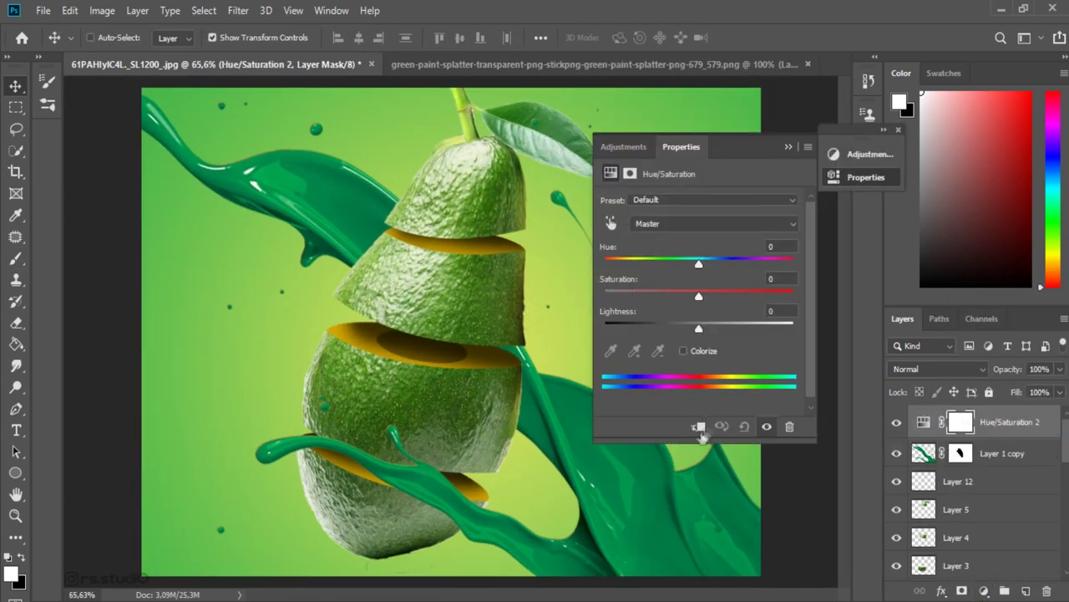
pyautogui.click(683, 350)
pyautogui.moveTo(606, 260); pyautogui.dragTo(632, 264)
pyautogui.moveTo(651, 296)
pyautogui.mouseDown()
pyautogui.moveTo(760, 304)
pyautogui.moveTo(778, 315)
pyautogui.mouseUp()
pyautogui.moveTo(698, 327); pyautogui.dragTo(716, 334)
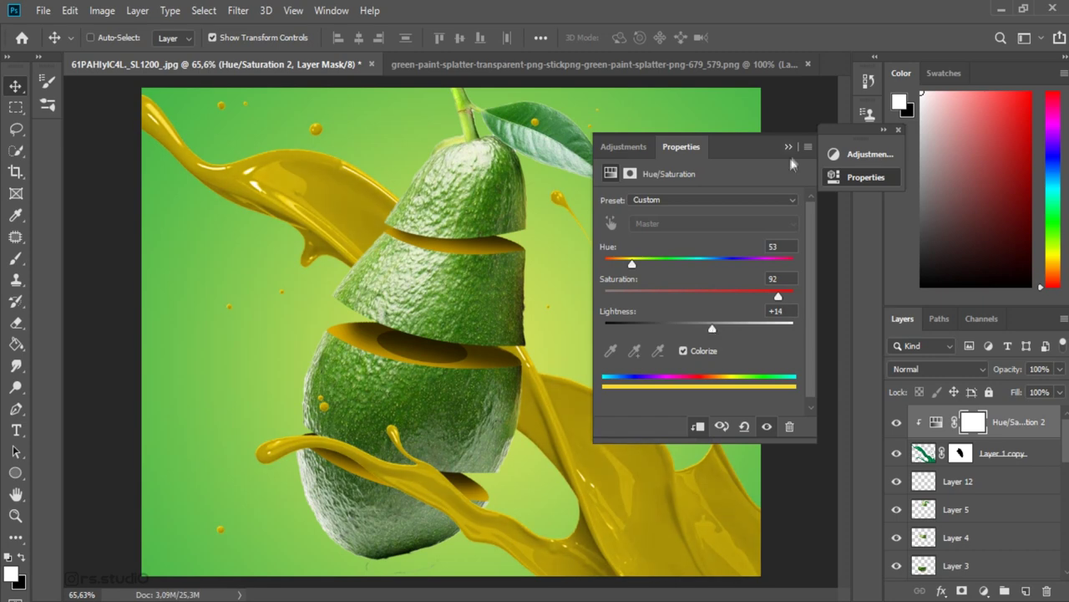
pyautogui.click(788, 147)
# - Fine-tune the tint to Saturation 87 and Lightness +13, then show the splatter image
pyautogui.scroll(-2, 554, 277)
pyautogui.scroll(1, 554, 277)
pyautogui.doubleClick(936, 424)
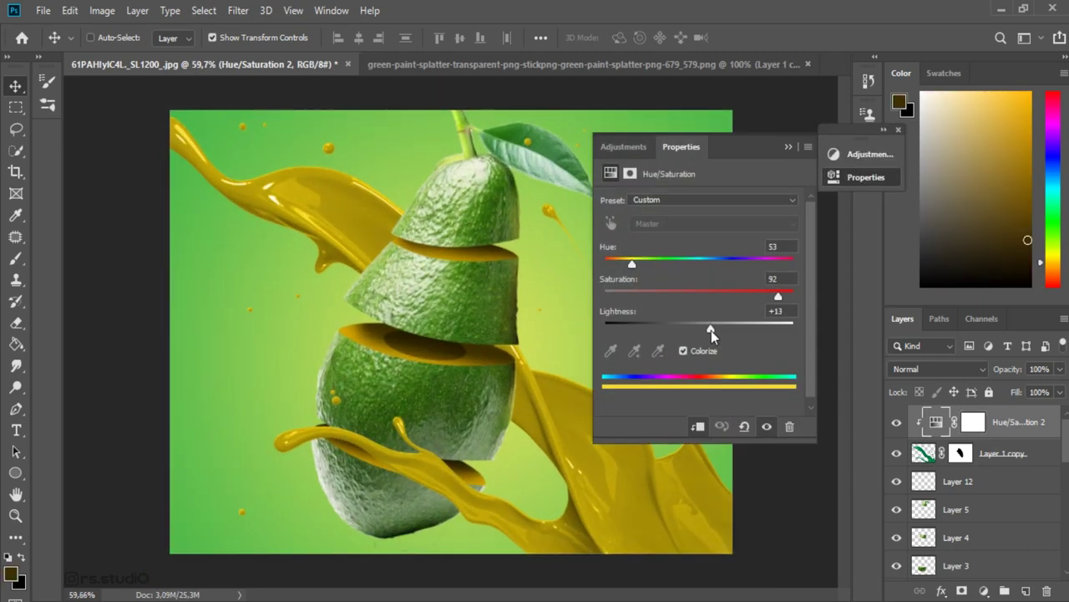
pyautogui.moveTo(760, 301); pyautogui.dragTo(769, 297)
pyautogui.moveTo(712, 329); pyautogui.dragTo(710, 330)
pyautogui.click(898, 130)
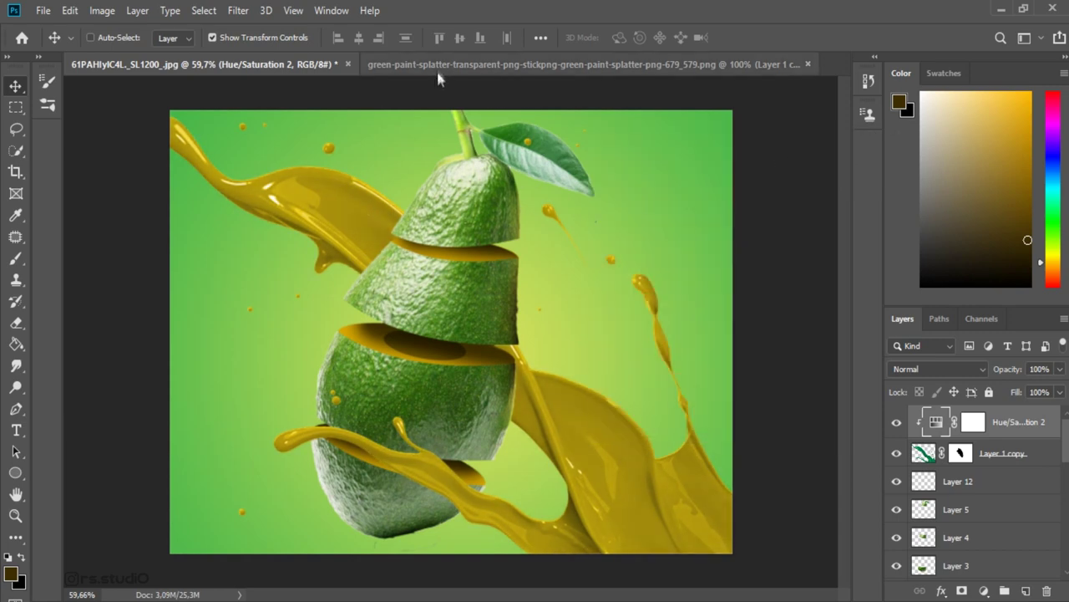
pyautogui.click(437, 70)
pyautogui.press('w')
pyautogui.scroll(4, 567, 135)
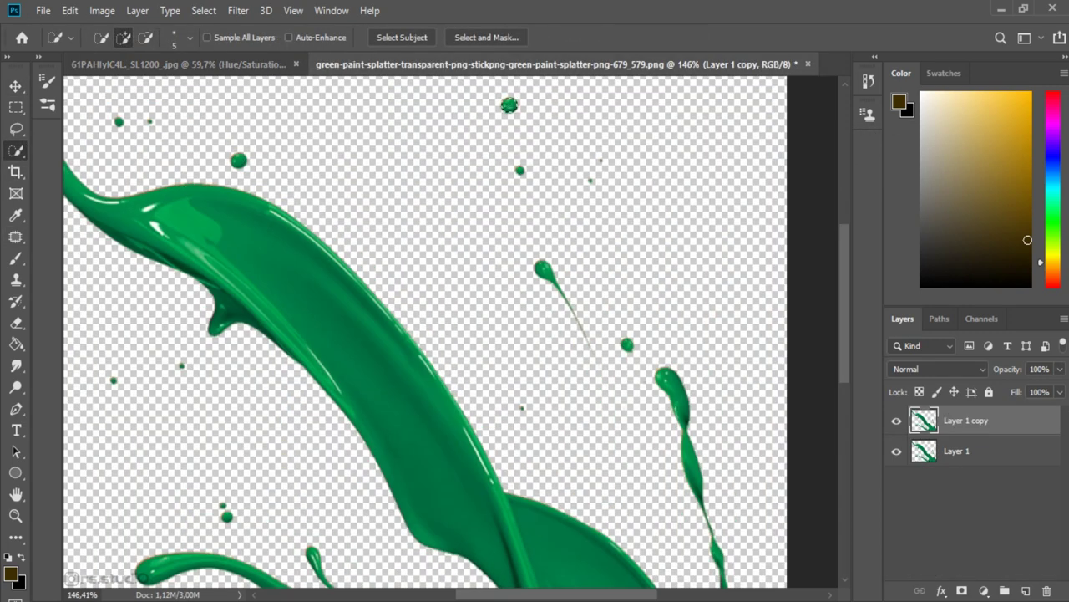
# - Move the selected droplet into the avocado composite with a clipped copy of the yellow Hue/Saturation
pyautogui.click(15, 87)
pyautogui.click(179, 63)
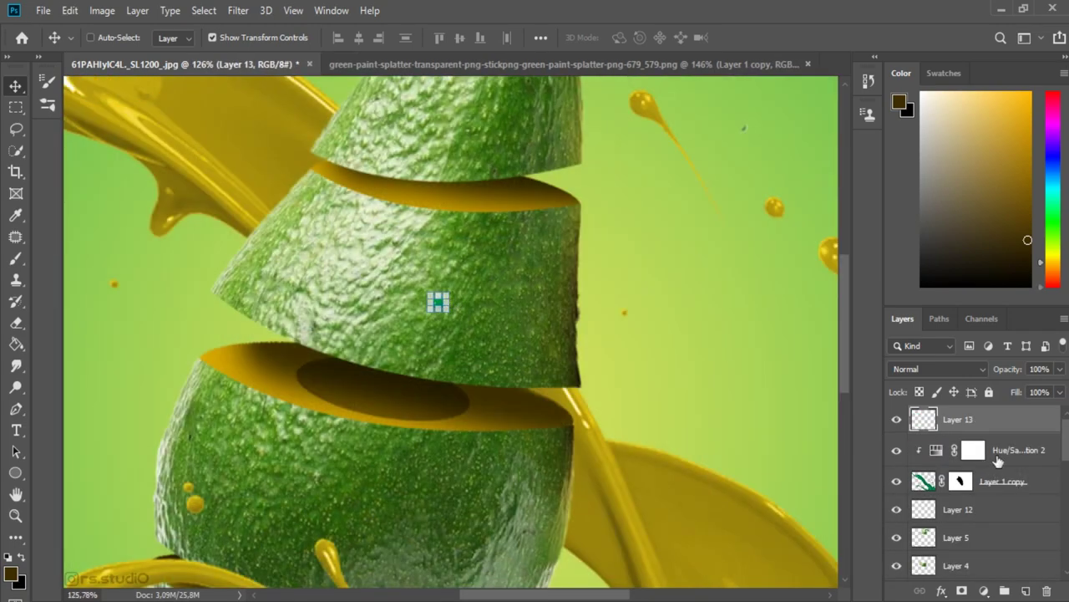
pyautogui.moveTo(997, 460); pyautogui.dragTo(960, 409)
pyautogui.hotkey('ctrl', 'alt', 'g')
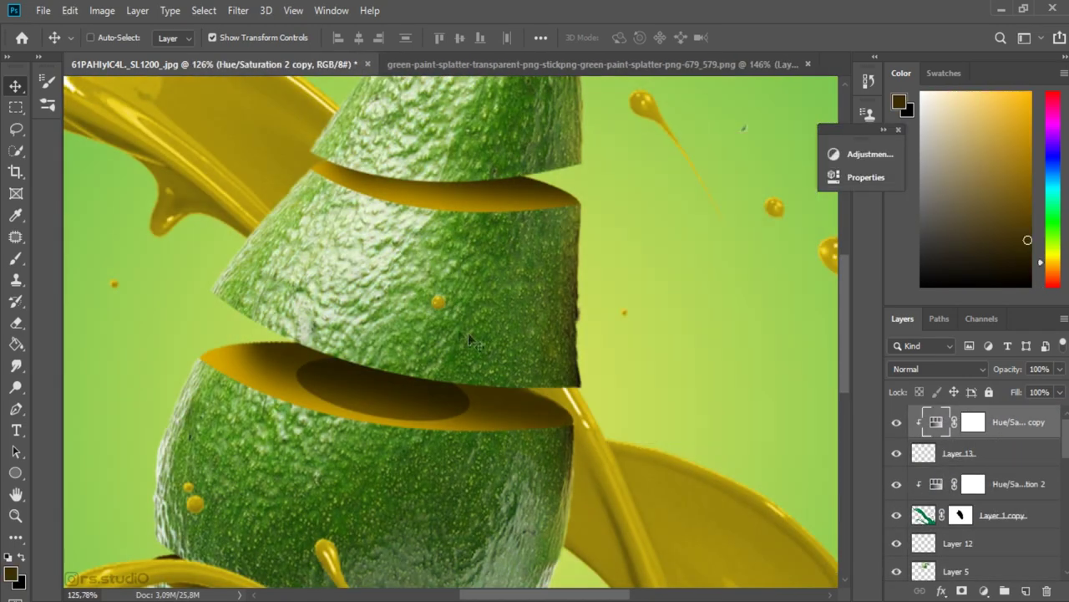
pyautogui.hotkey('alt', '[')
pyautogui.scroll(2, 439, 302)
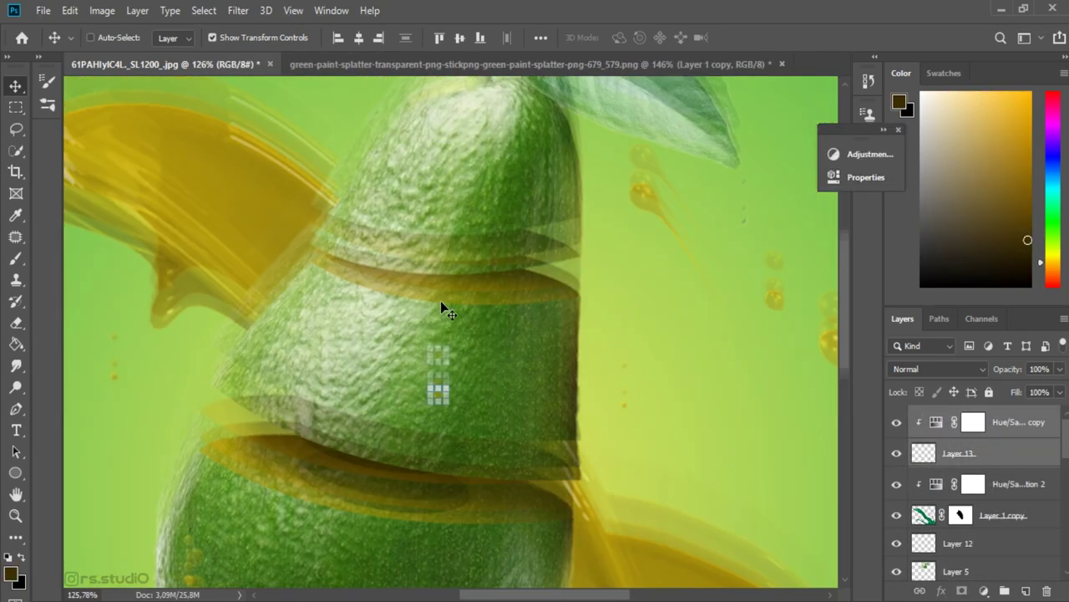
pyautogui.hotkey('ctrl', 't')
pyautogui.press('Return')
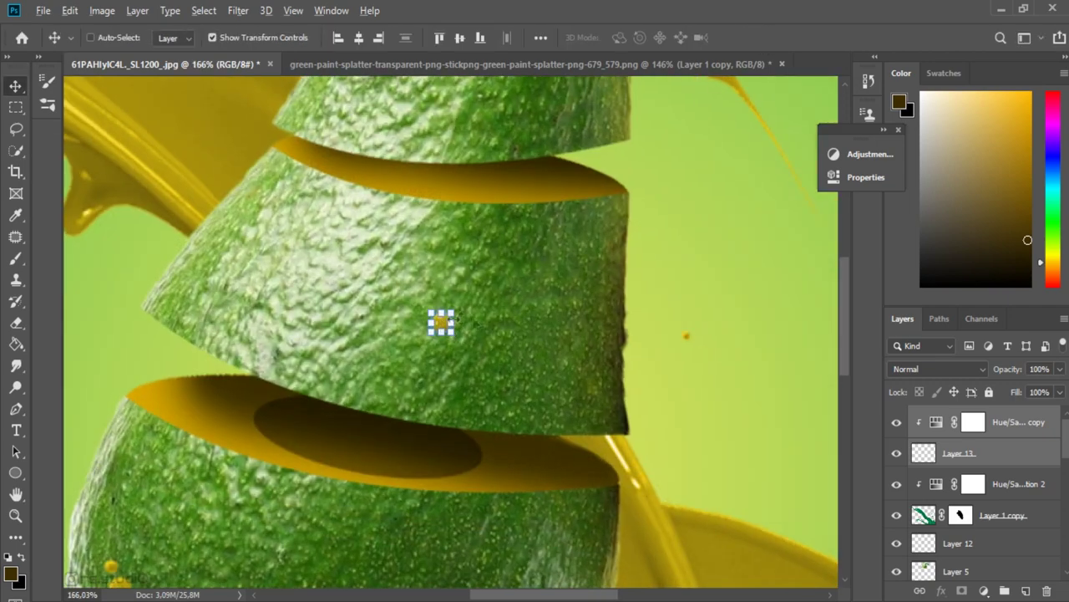
# - Scatter droplet copies over the upper and lower avocado slices
pyautogui.scroll(2, 434, 319)
pyautogui.moveTo(437, 318)
pyautogui.mouseDown()
pyautogui.moveTo(232, 313)
pyautogui.moveTo(101, 536)
pyautogui.moveTo(211, 148)
pyautogui.moveTo(609, 359)
pyautogui.moveTo(599, 456)
pyautogui.moveTo(596, 164)
pyautogui.mouseUp()
pyautogui.scroll(-4, 609, 359)
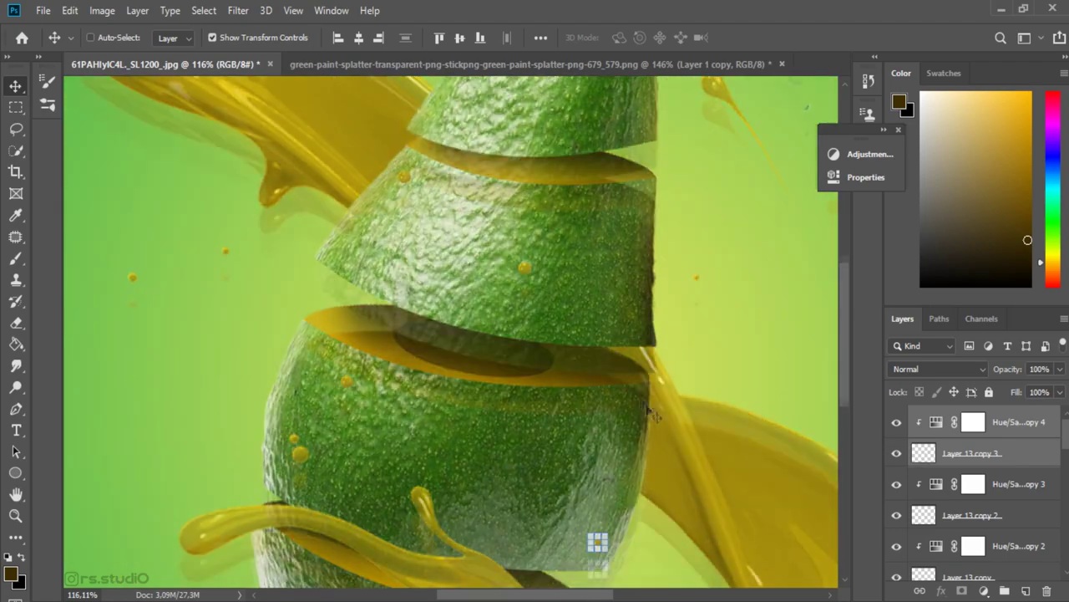
pyautogui.scroll(3, 426, 199)
pyautogui.scroll(-5, 724, 508)
pyautogui.scroll(1, 724, 509)
pyautogui.moveTo(723, 509); pyautogui.dragTo(542, 232)
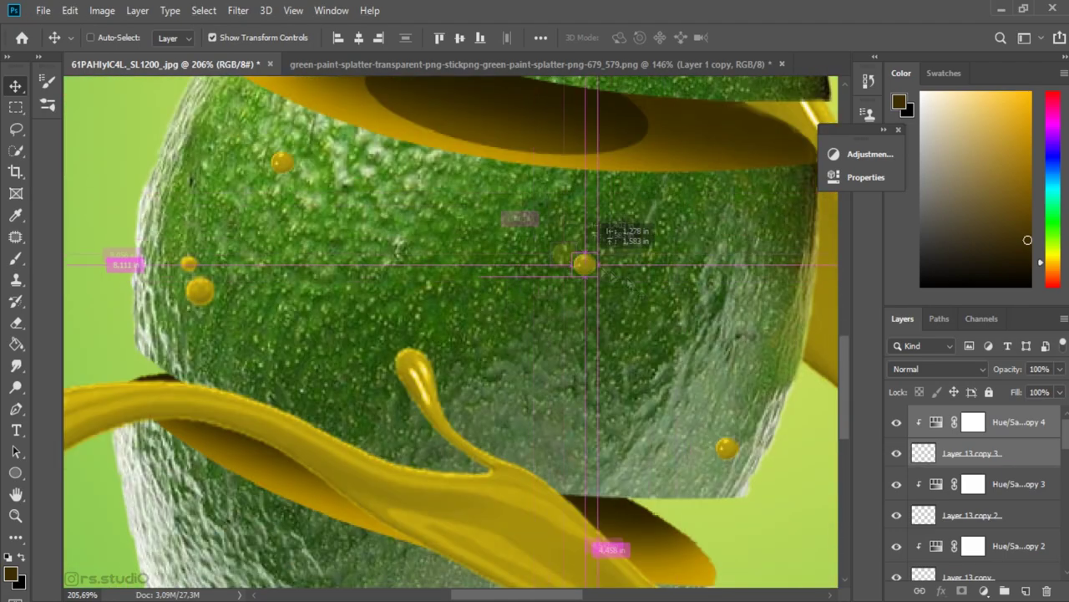
pyautogui.scroll(3, 597, 149)
pyautogui.scroll(-2, 599, 150)
pyautogui.moveTo(459, 351); pyautogui.dragTo(436, 217)
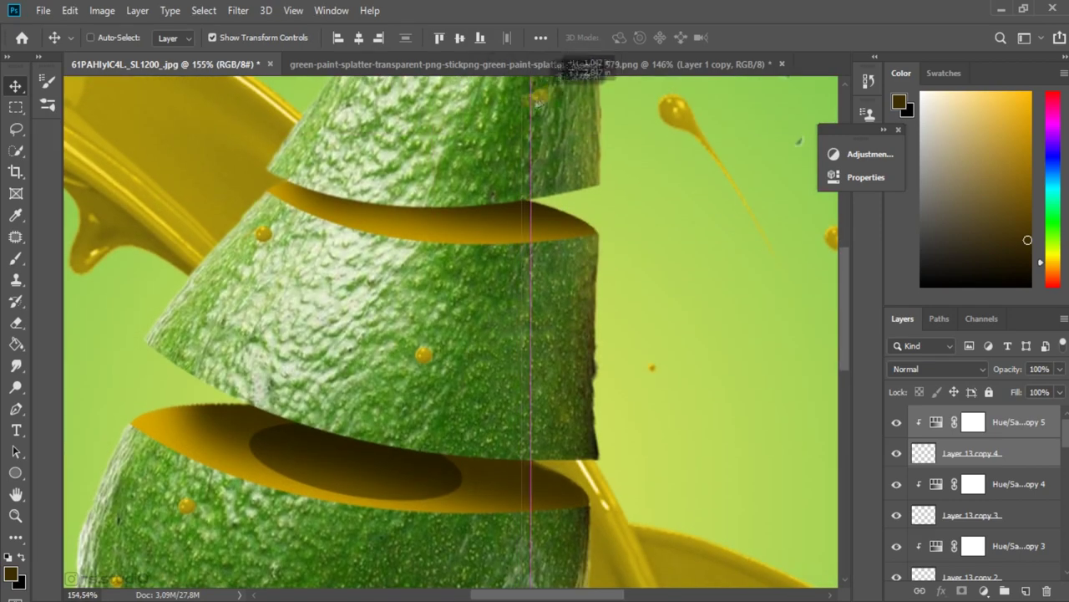
pyautogui.scroll(-1, 513, 108)
pyautogui.scroll(-1, 513, 107)
pyautogui.hotkey('ctrl', 'Tab')
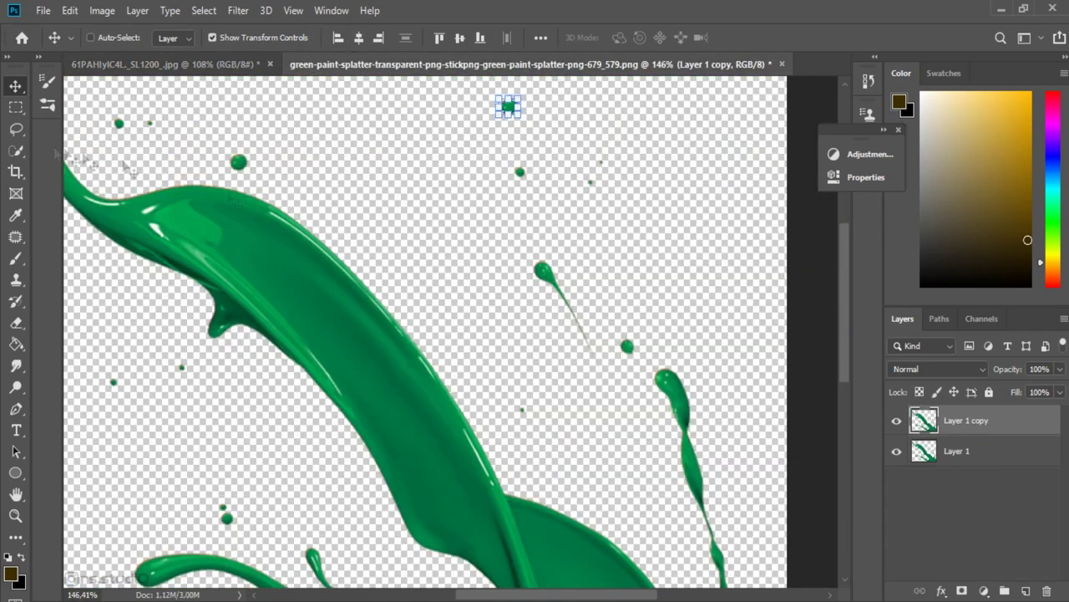
# - Bring another droplet into the composite with a clipped copy of the yellow adjustment
pyautogui.press('w')
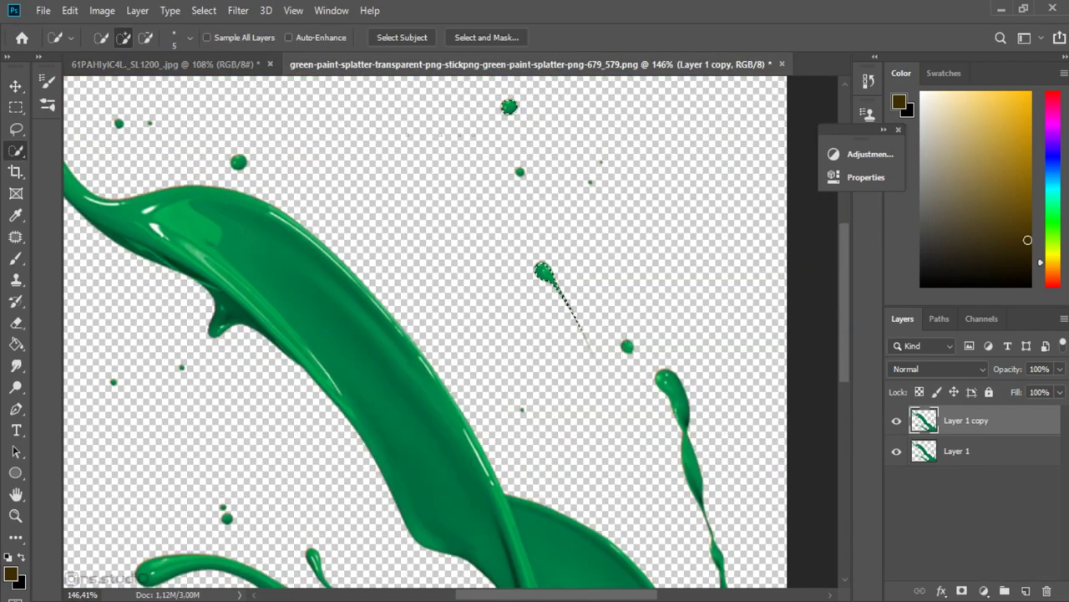
pyautogui.press('v')
pyautogui.moveTo(543, 272); pyautogui.dragTo(238, 367)
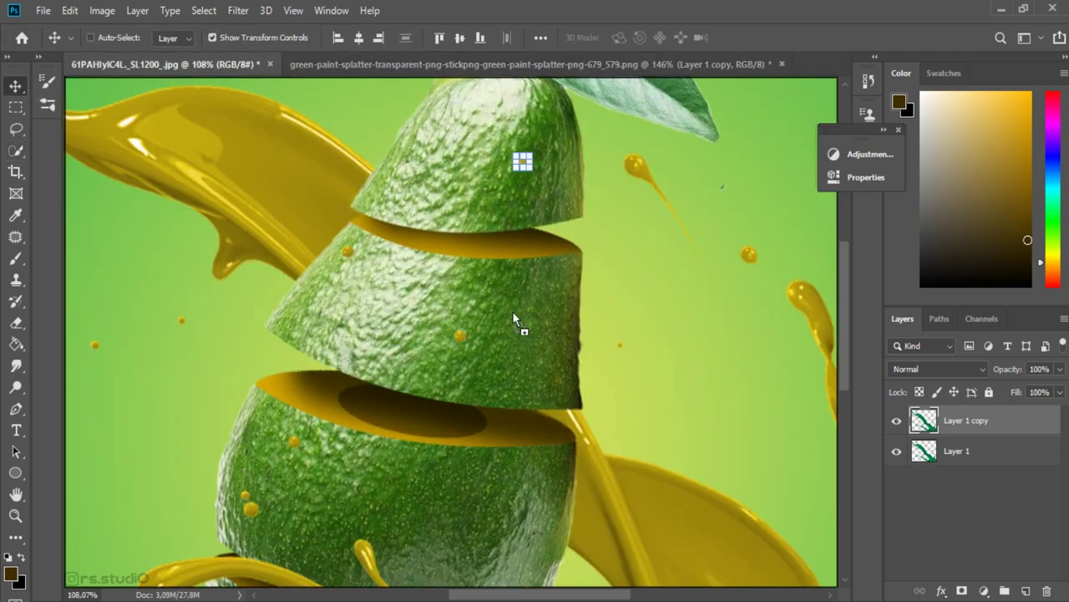
pyautogui.click(1011, 452)
pyautogui.moveTo(1011, 453); pyautogui.dragTo(1011, 418)
pyautogui.keyDown('alt'); pyautogui.click(936, 437); pyautogui.keyUp('alt')
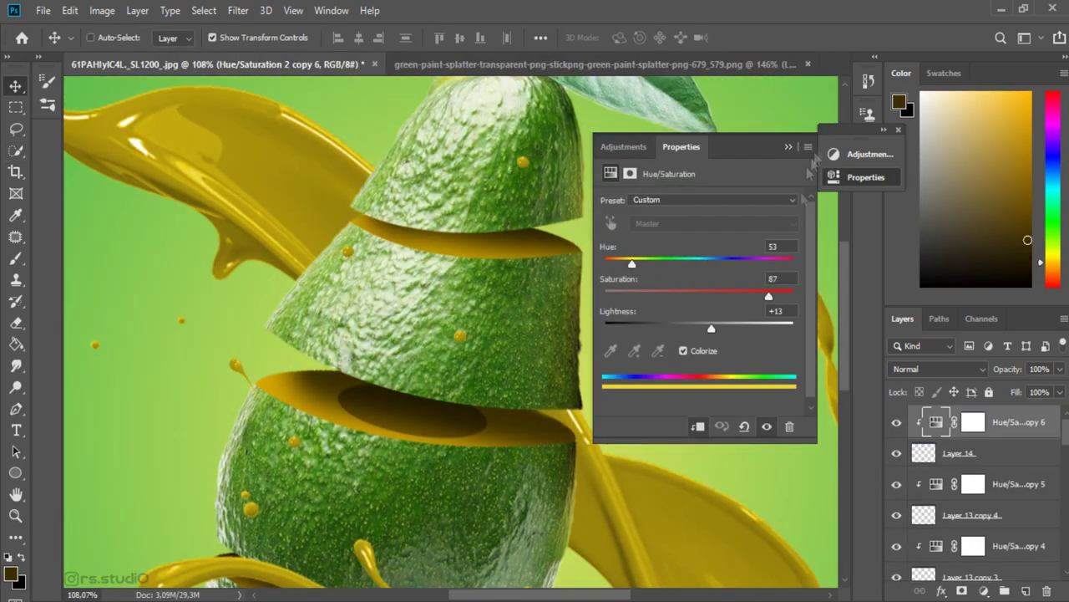
pyautogui.scroll(2, 236, 372)
pyautogui.click(942, 458)
# - Rotate the new droplet to about -67°
pyautogui.hotkey('ctrl', 't')
pyautogui.moveTo(213, 472)
pyautogui.mouseDown()
pyautogui.moveTo(306, 344)
pyautogui.moveTo(209, 335)
pyautogui.mouseUp()
pyautogui.scroll(-5, 367, 377)
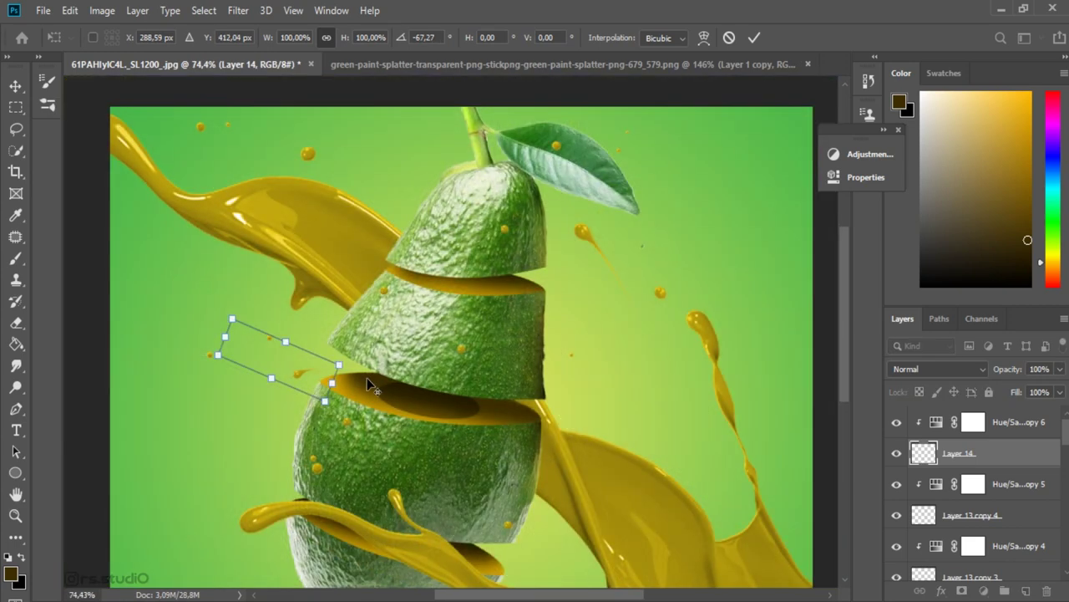
pyautogui.scroll(1, 367, 377)
pyautogui.press('Return')
pyautogui.click(974, 422)
# - Duplicate the tinted droplet and place copies beside the top and bottom slices
pyautogui.keyDown('shift'); pyautogui.click(983, 454); pyautogui.keyUp('shift')
pyautogui.moveTo(292, 375)
pyautogui.mouseDown()
pyautogui.moveTo(235, 466)
pyautogui.moveTo(543, 188)
pyautogui.mouseUp()
pyautogui.scroll(-2, 267, 477)
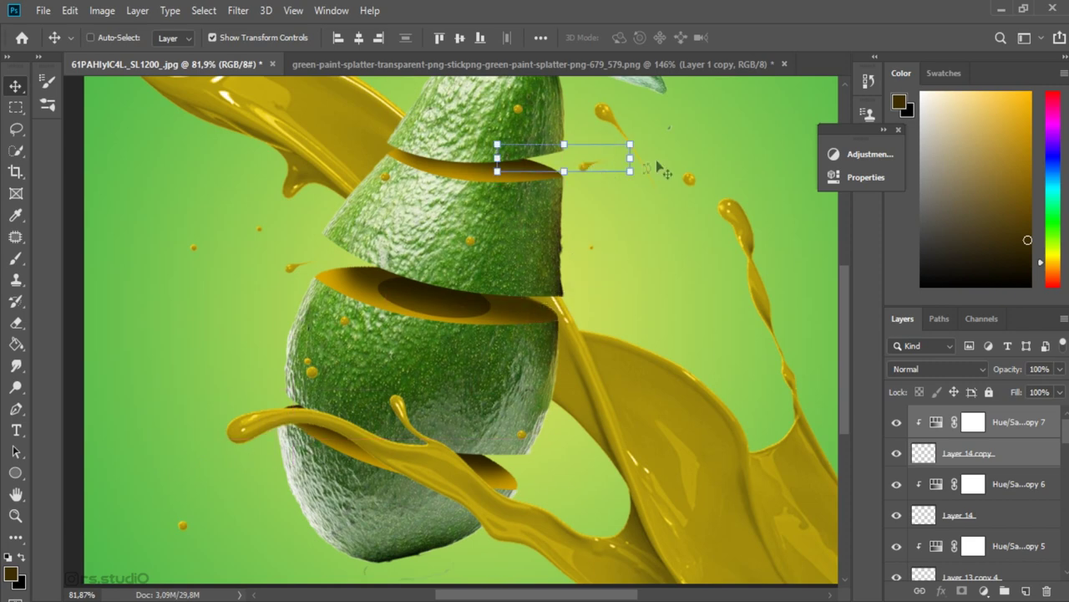
pyautogui.click(42, 10)
pyautogui.click(306, 408)
pyautogui.moveTo(615, 172); pyautogui.dragTo(602, 314)
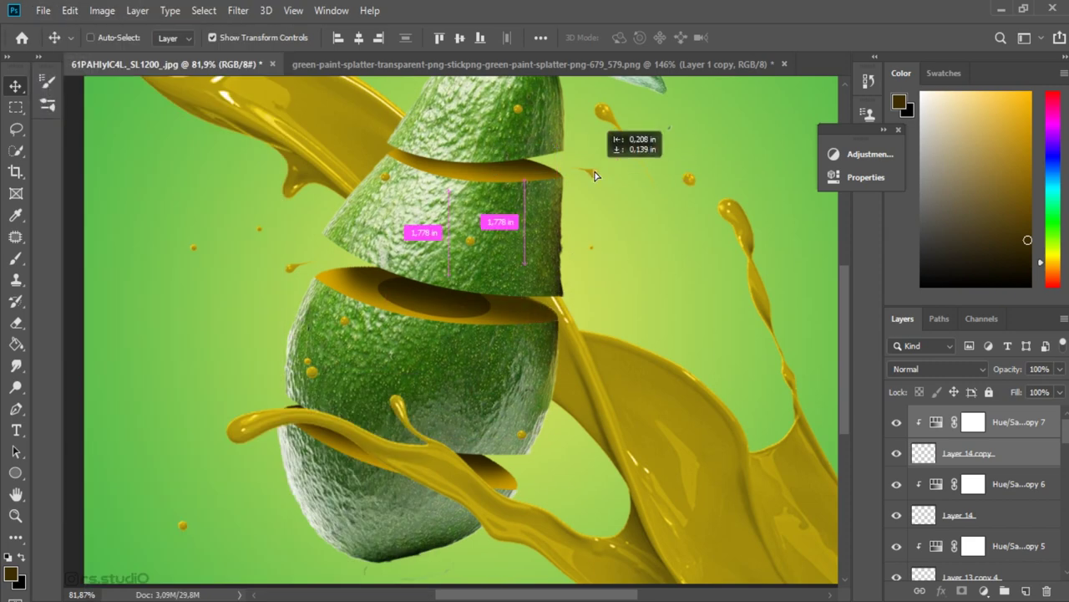
pyautogui.moveTo(601, 314)
pyautogui.mouseDown()
pyautogui.moveTo(611, 317)
pyautogui.moveTo(559, 491)
pyautogui.mouseUp()
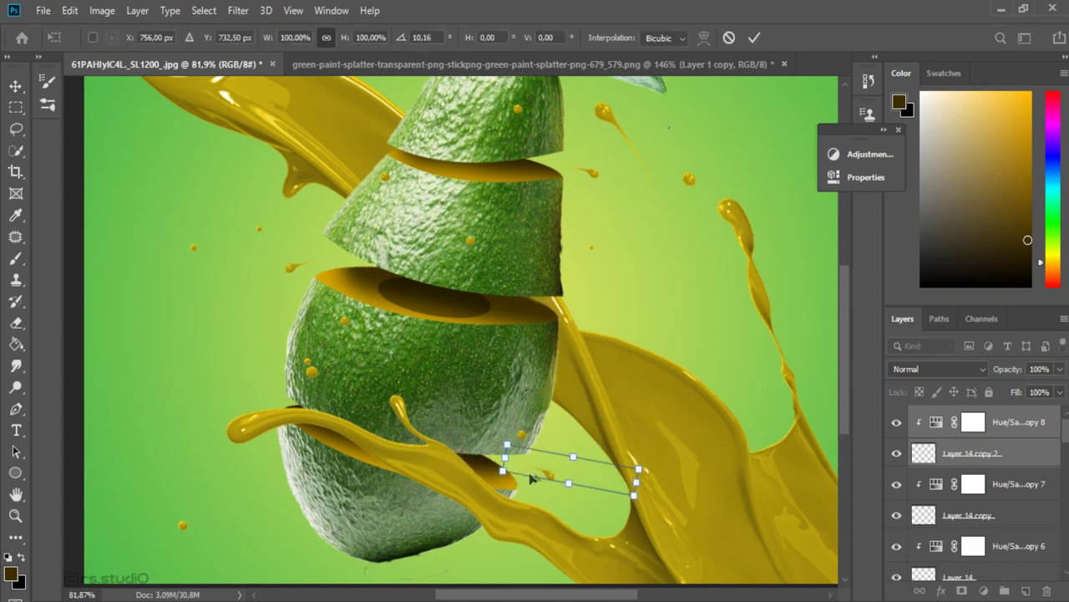
pyautogui.press('Return')
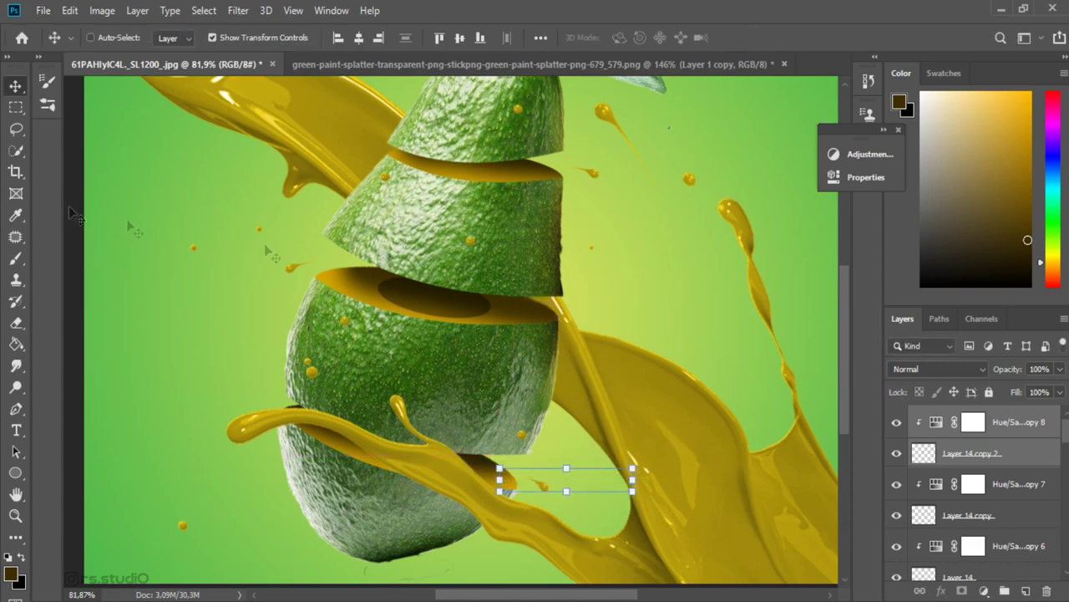
pyautogui.scroll(-3, 338, 347)
pyautogui.click(1001, 424)
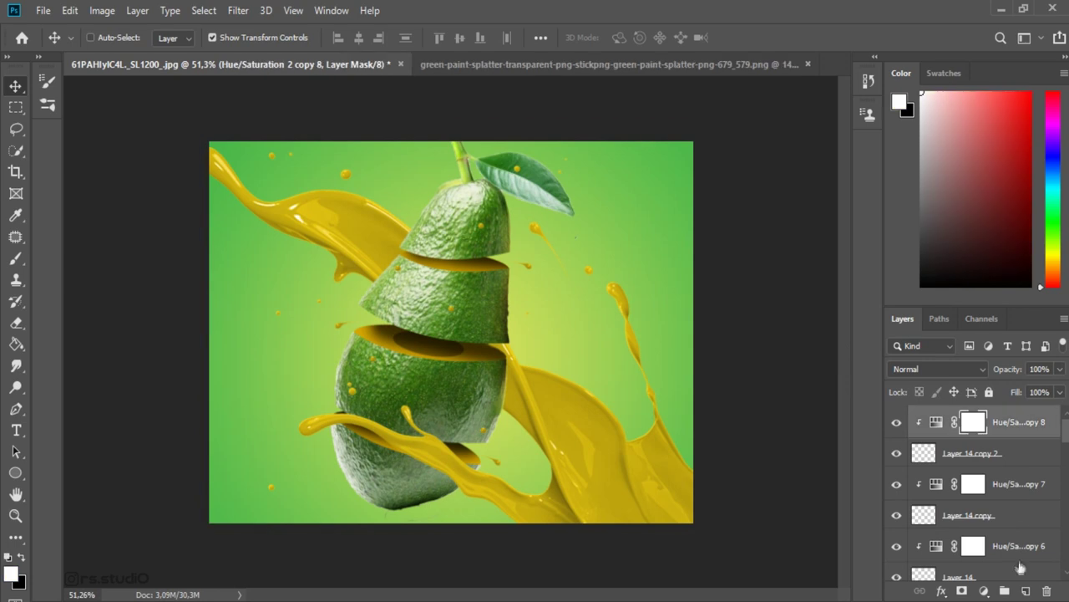
# - Add a new Hue/Saturation adjustment layer over the whole composite
pyautogui.click(984, 591)
pyautogui.click(992, 434)
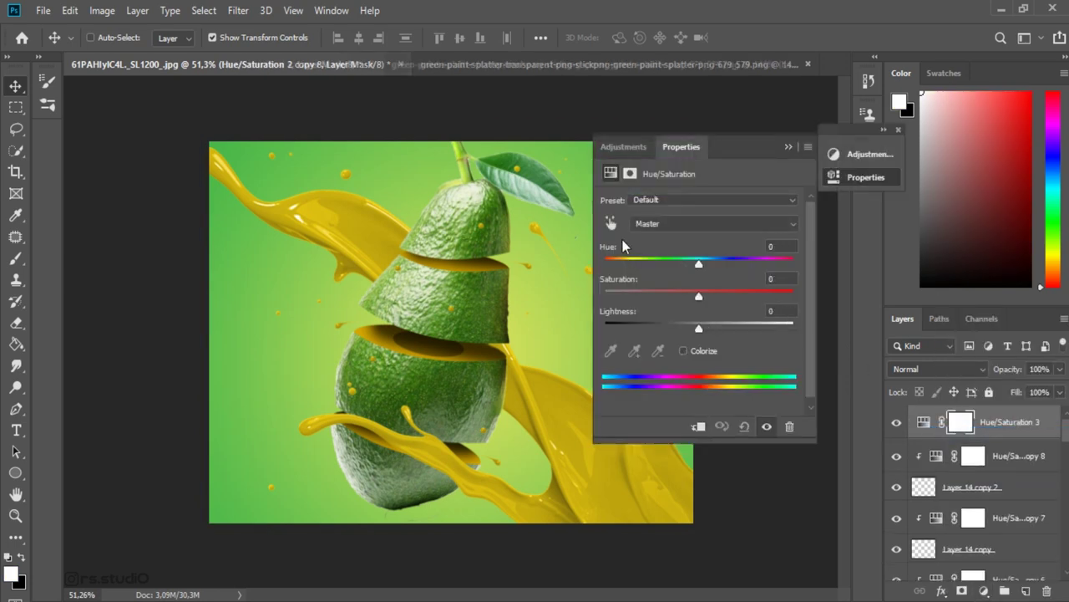
pyautogui.click(869, 167)
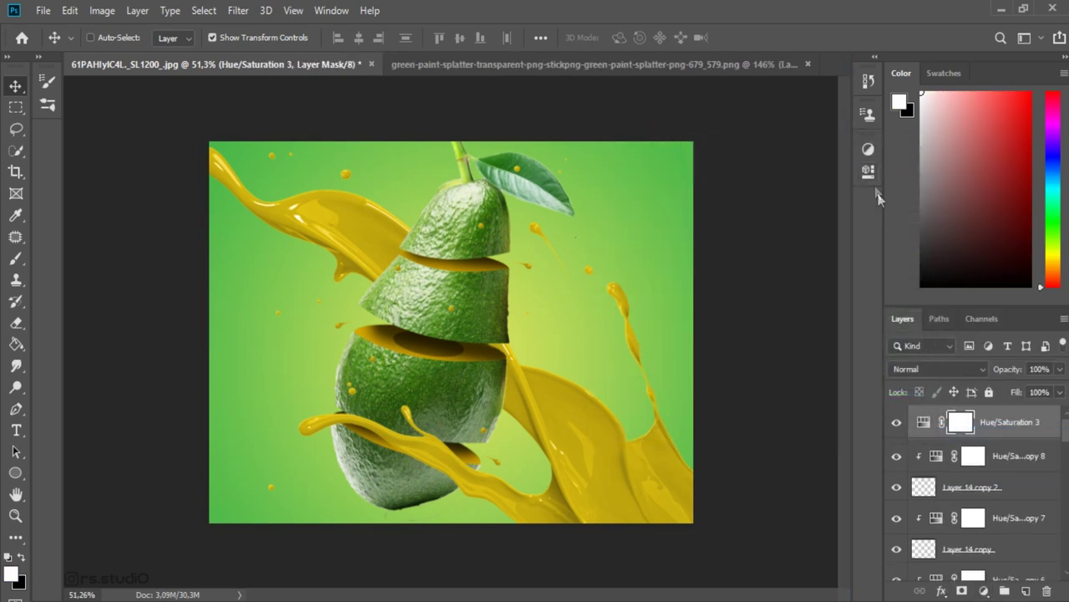
pyautogui.doubleClick(924, 422)
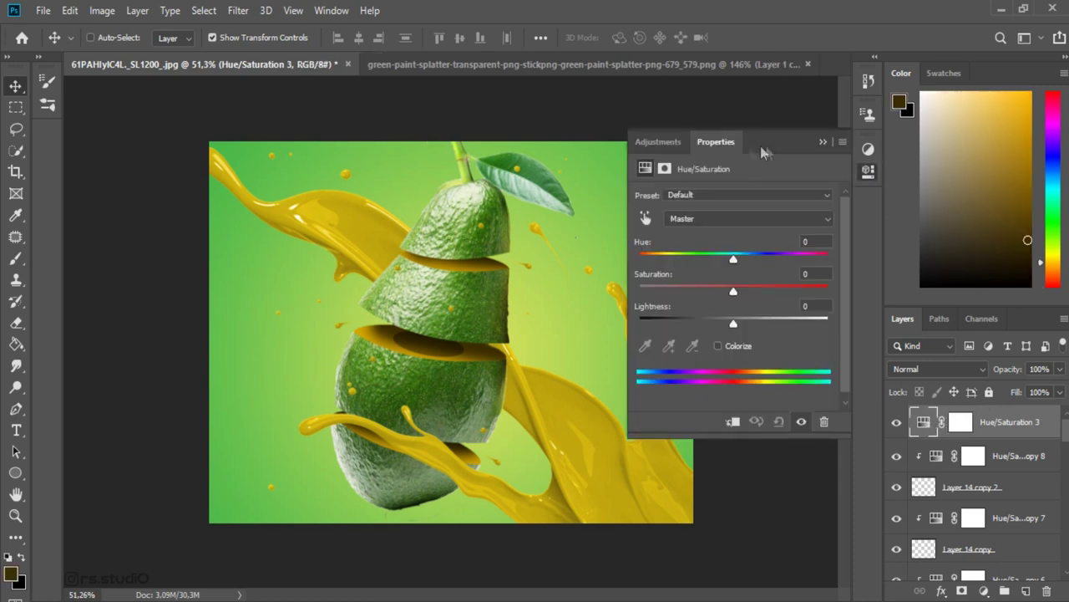
pyautogui.moveTo(750, 152); pyautogui.dragTo(819, 211)
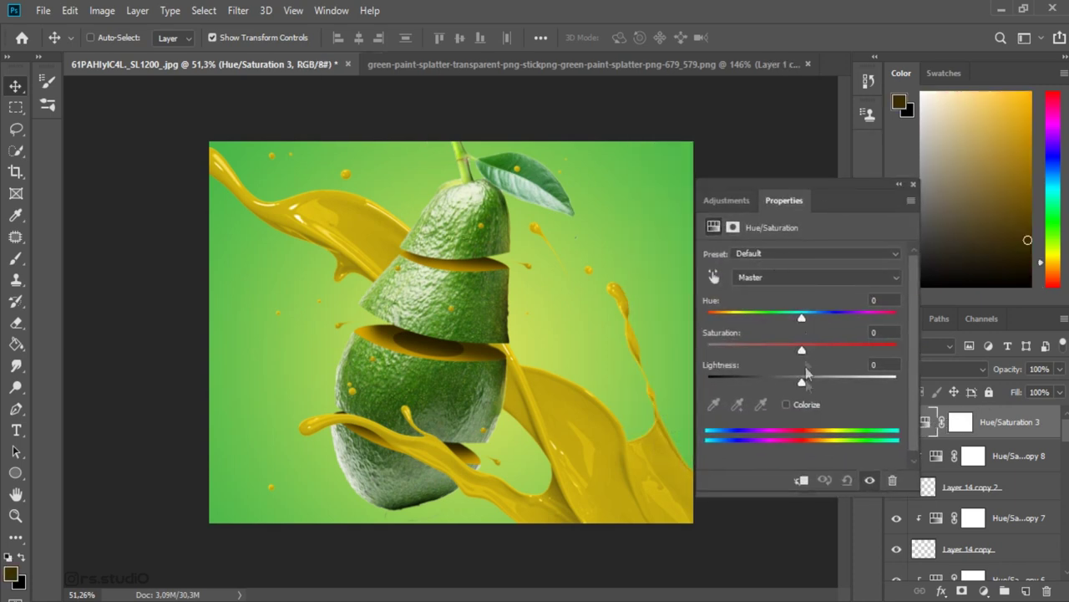
# - Set Hue to +12 and nudge Color Balance midtones to -1, -2, -3
pyautogui.moveTo(802, 381); pyautogui.dragTo(801, 382)
pyautogui.moveTo(803, 318); pyautogui.dragTo(814, 318)
pyautogui.moveTo(816, 368)
pyautogui.mouseDown()
pyautogui.moveTo(825, 367)
pyautogui.moveTo(803, 368)
pyautogui.mouseUp()
pyautogui.moveTo(803, 368); pyautogui.dragTo(814, 368)
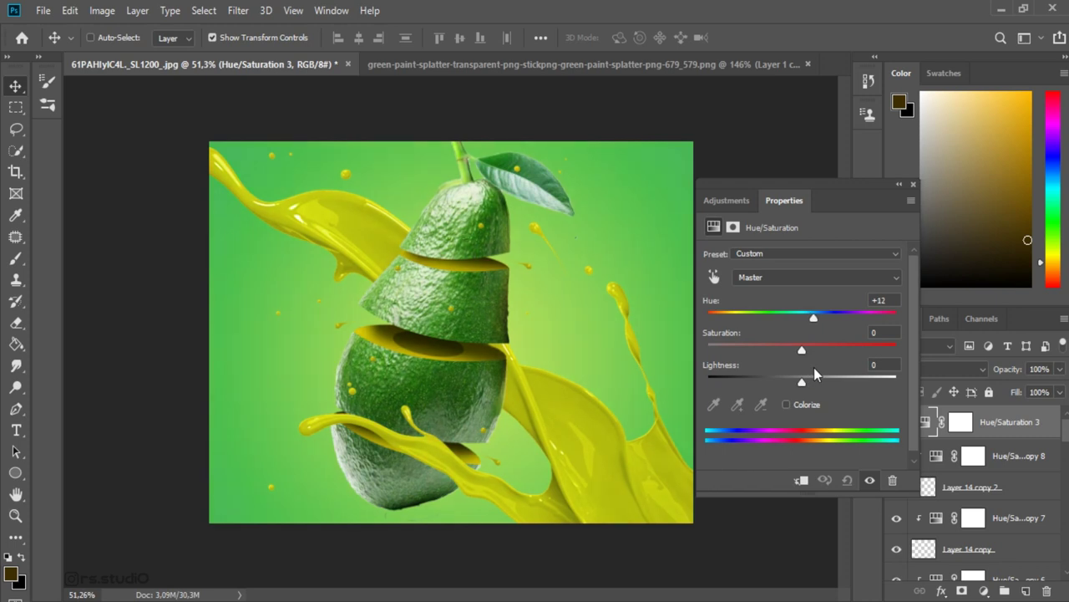
pyautogui.moveTo(784, 345); pyautogui.dragTo(780, 344)
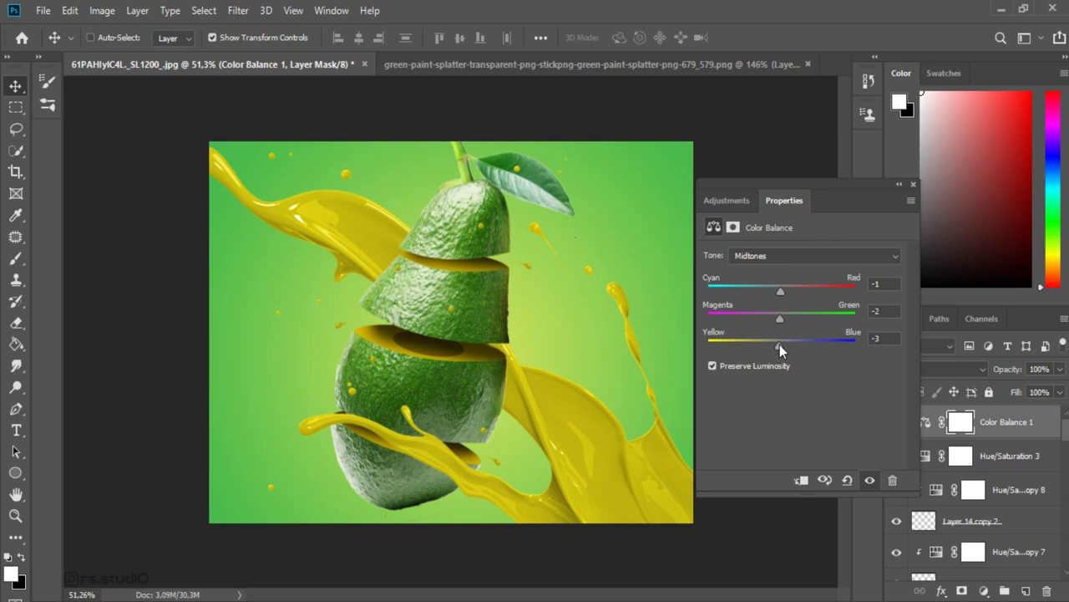
pyautogui.click(899, 184)
# - Nudge the top slice (Layer 5) up-left and tilt it slightly counter-clockwise
pyautogui.scroll(-3, 1003, 467)
pyautogui.scroll(-3, 1007, 449)
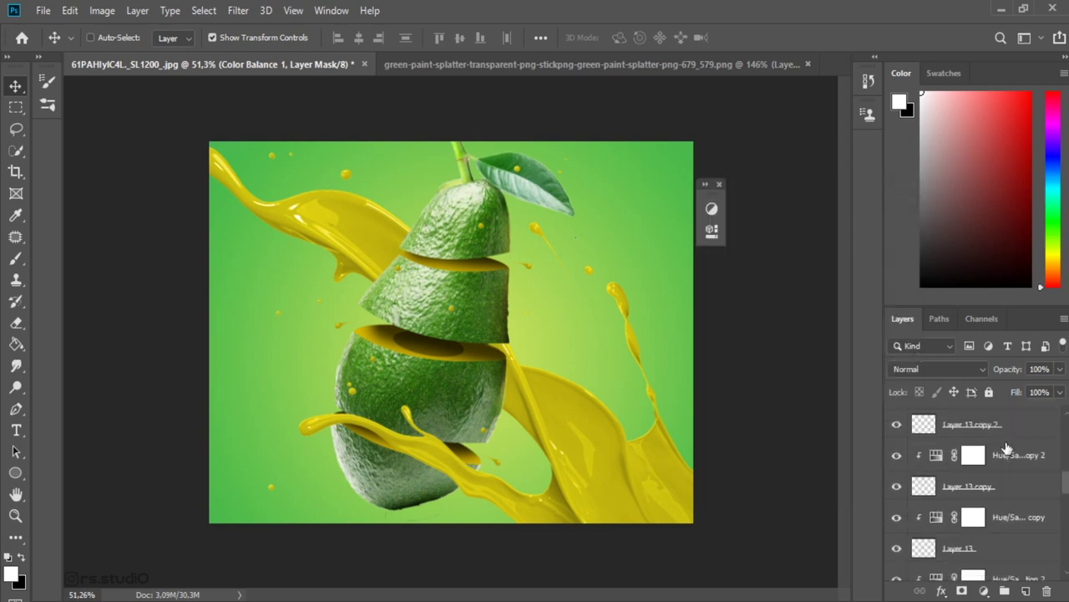
pyautogui.scroll(-2, 1007, 450)
pyautogui.click(989, 463)
pyautogui.hotkey('ctrl', 't')
pyautogui.moveTo(585, 117); pyautogui.dragTo(576, 115)
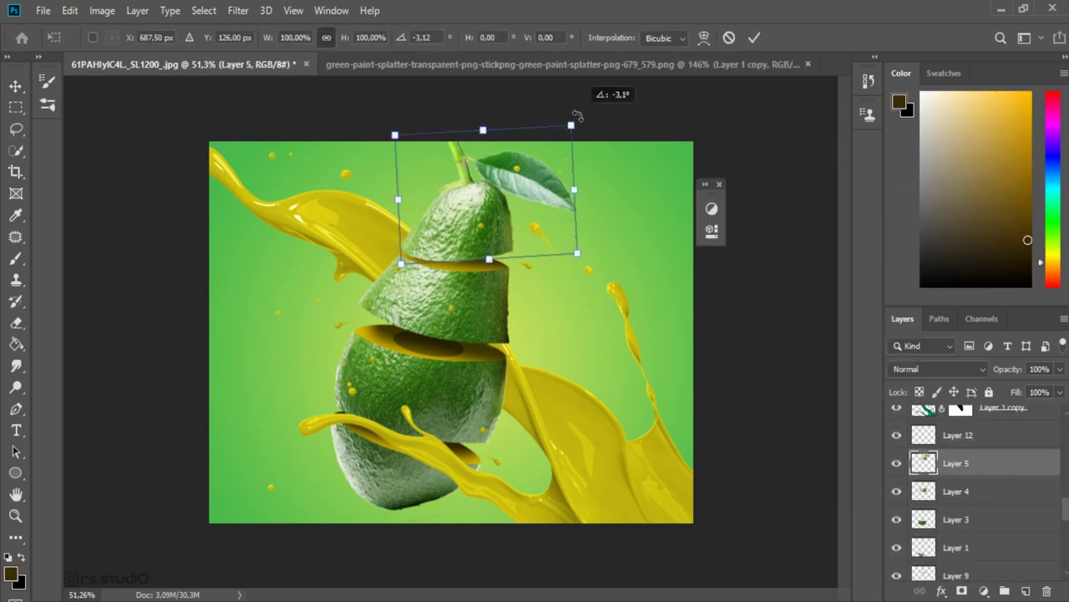
pyautogui.moveTo(481, 234); pyautogui.dragTo(474, 228)
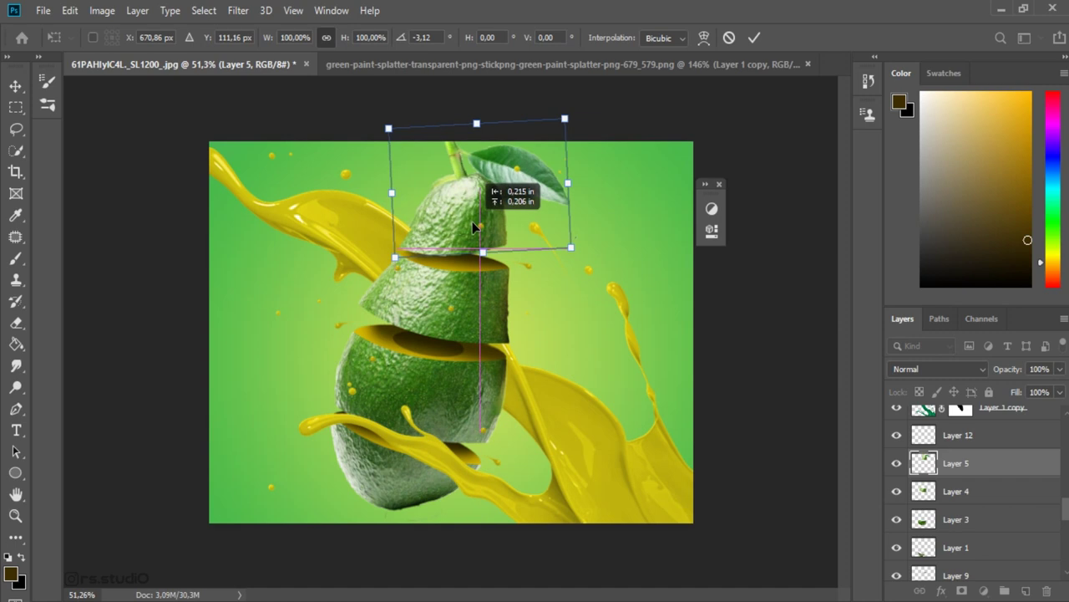
pyautogui.moveTo(569, 115); pyautogui.dragTo(568, 117)
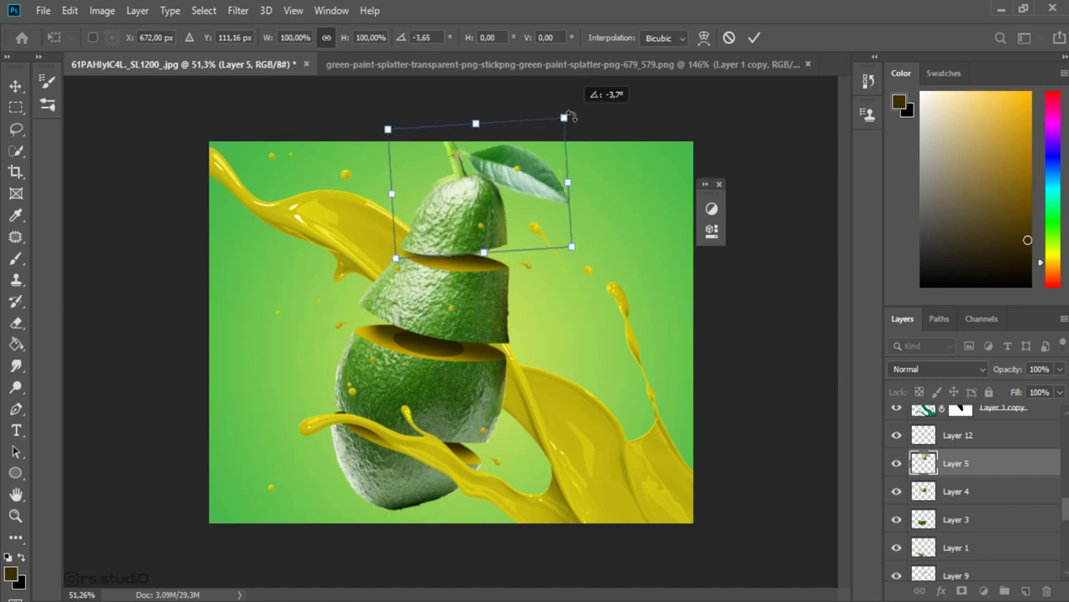
pyautogui.click(754, 37)
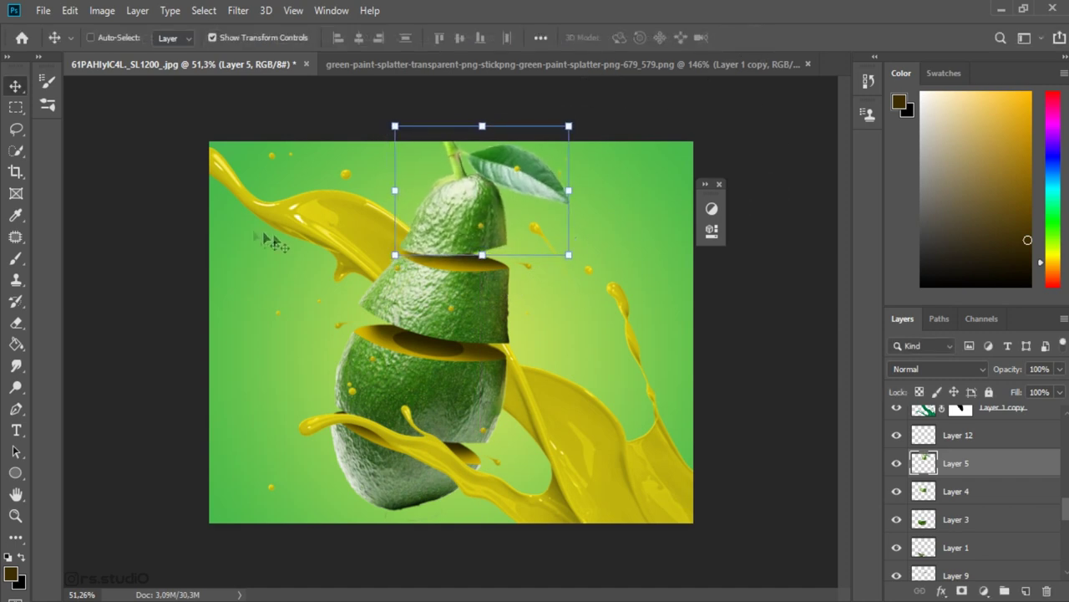
# - Shift the top slice down-right and rotate it back to nearly upright
pyautogui.moveTo(595, 123); pyautogui.dragTo(585, 159)
pyautogui.moveTo(446, 214); pyautogui.dragTo(460, 224)
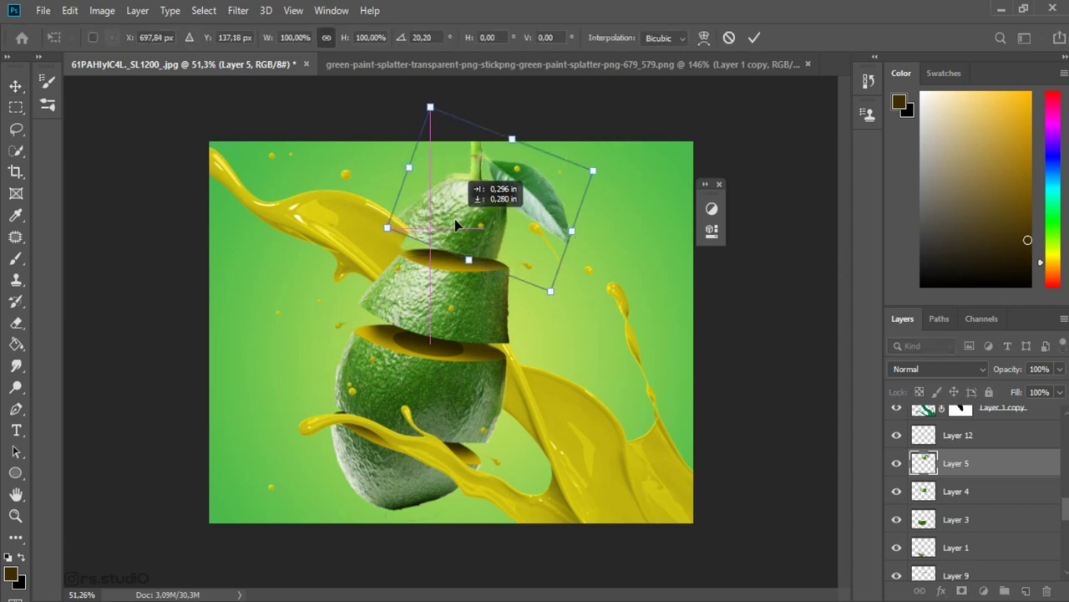
pyautogui.moveTo(605, 167)
pyautogui.mouseDown()
pyautogui.moveTo(590, 132)
pyautogui.moveTo(594, 169)
pyautogui.mouseUp()
pyautogui.press('Return')
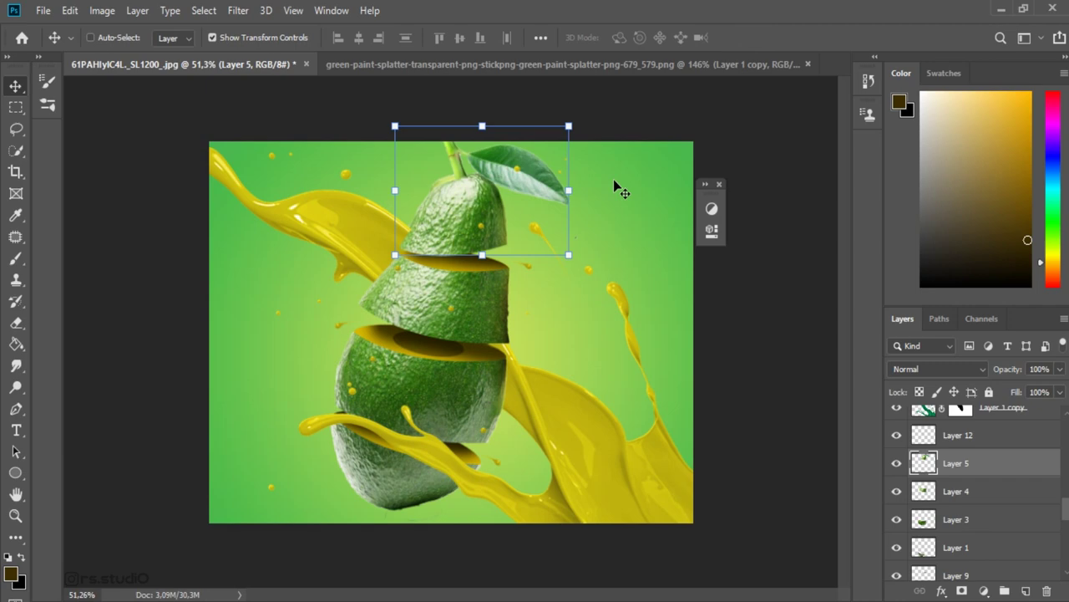
pyautogui.scroll(5, 454, 275)
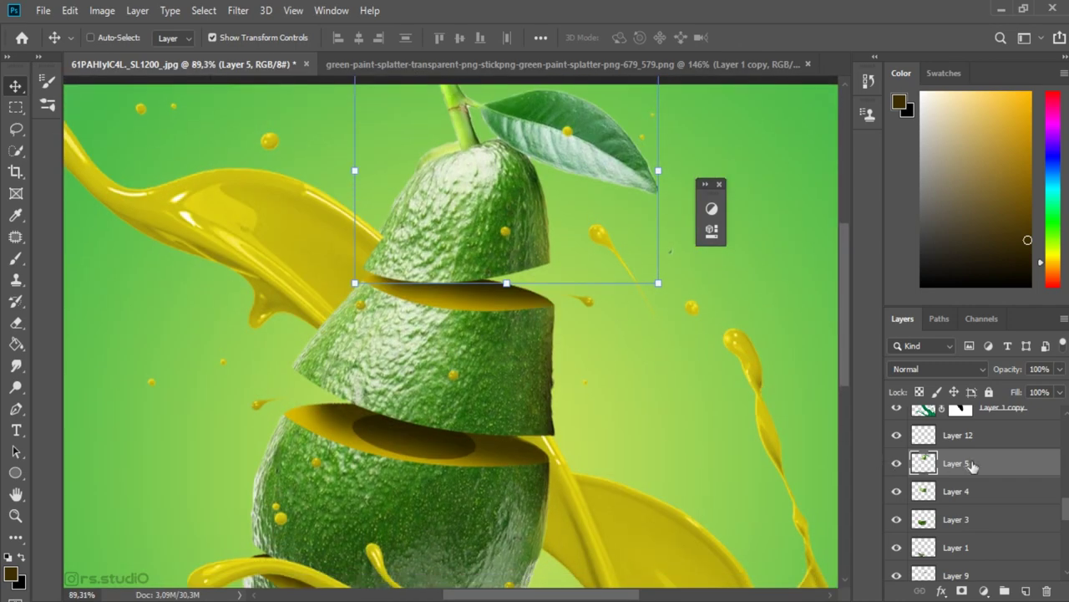
# - Target Layer 1 copy's mask and set up a soft 10 px Brush with black foreground
pyautogui.scroll(3, 962, 474)
pyautogui.click(962, 474)
pyautogui.scroll(1, 397, 238)
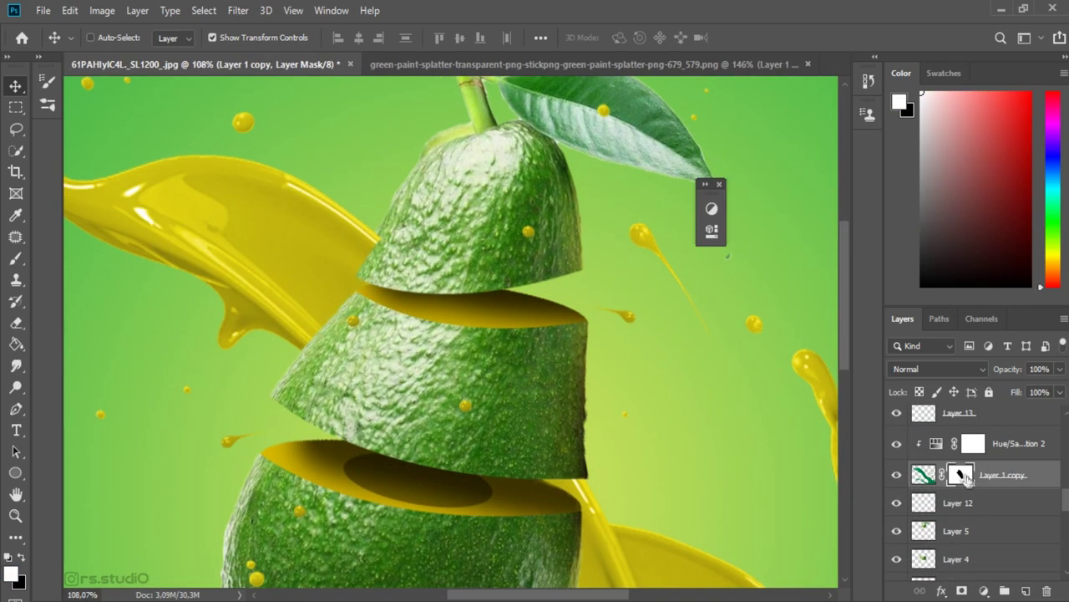
pyautogui.scroll(2, 361, 228)
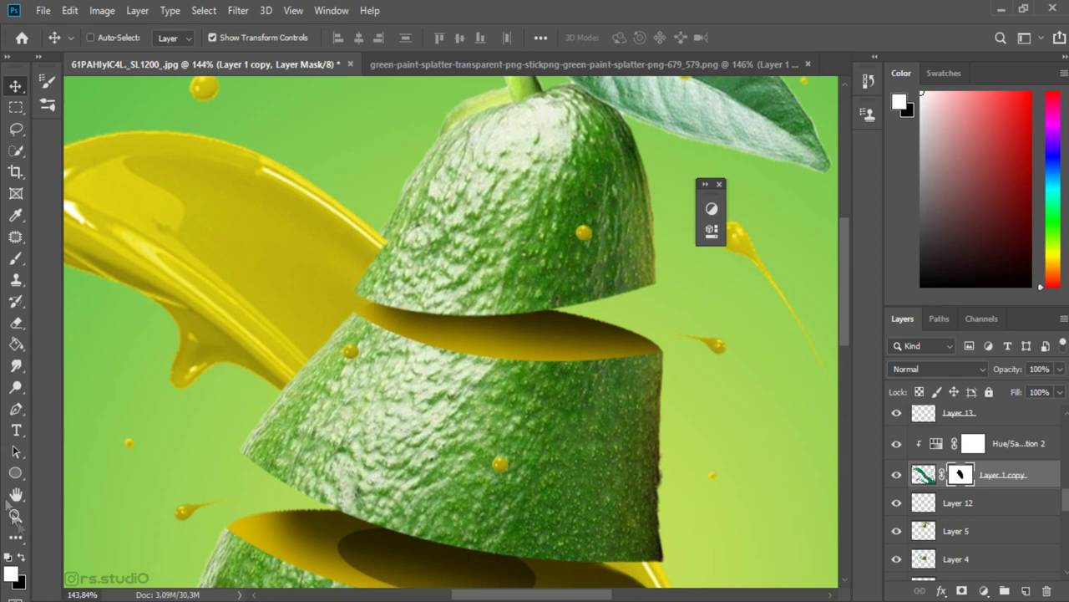
pyautogui.click(15, 258)
pyautogui.scroll(2, 384, 240)
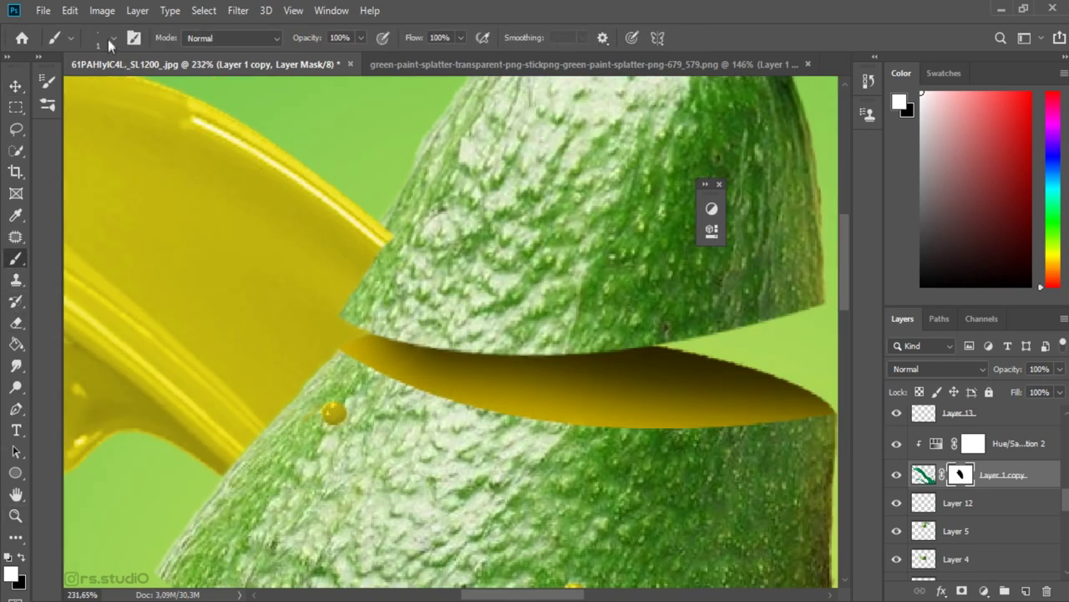
pyautogui.scroll(2, 359, 216)
pyautogui.click(21, 555)
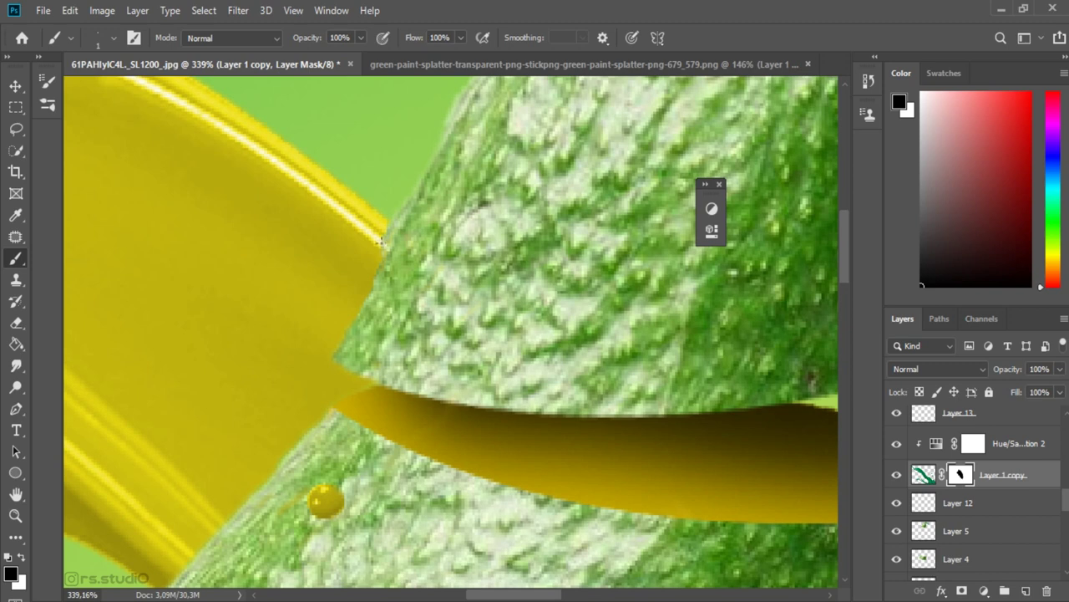
pyautogui.click(113, 37)
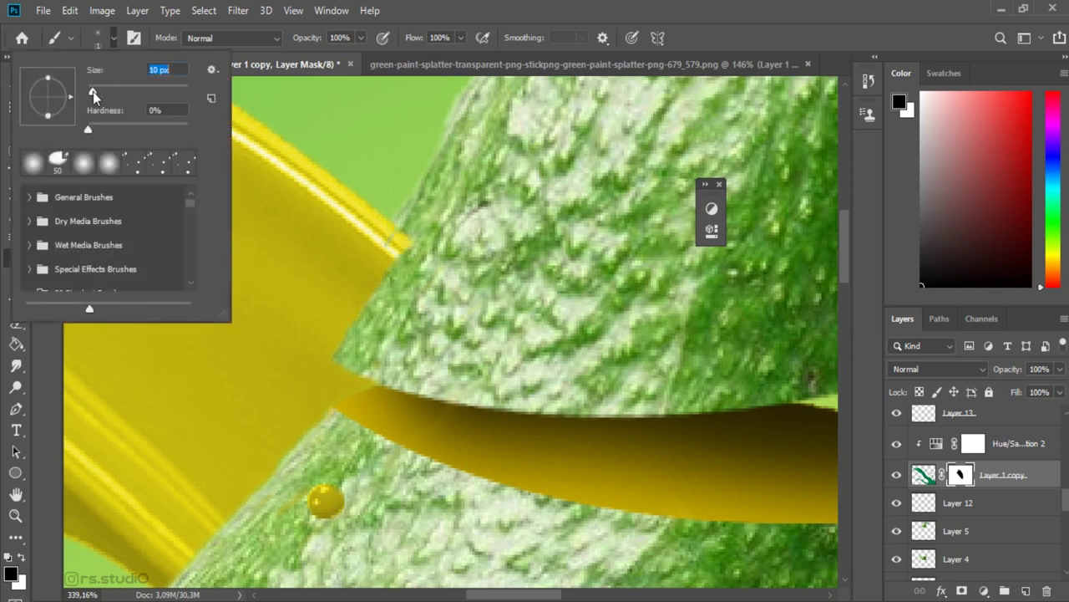
# - Paint black on the mask along the slice's left edge to hide the yellow fringe
pyautogui.moveTo(412, 234); pyautogui.dragTo(372, 303)
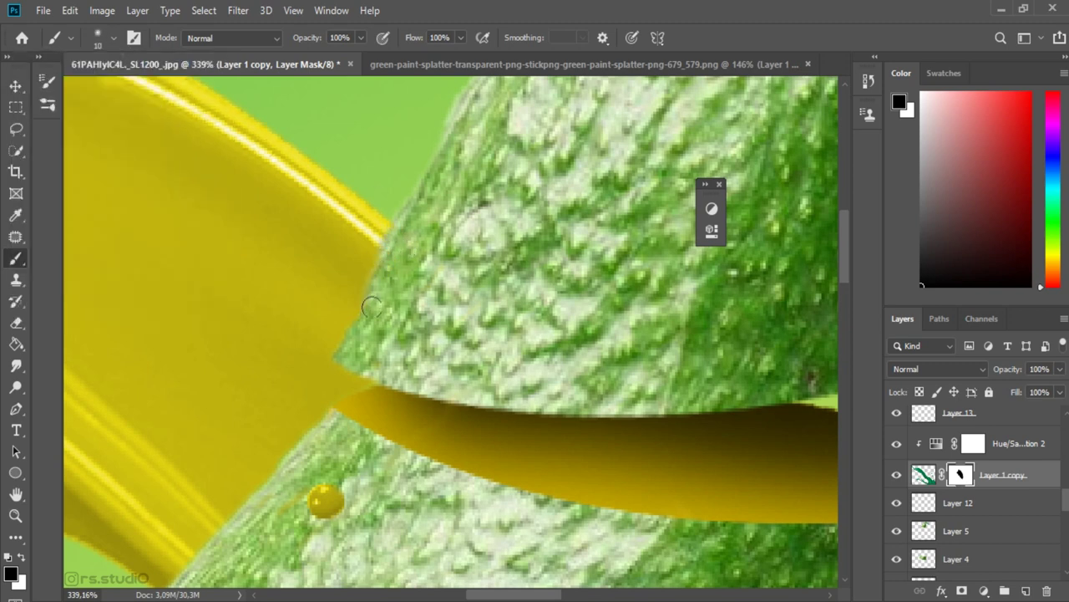
pyautogui.moveTo(382, 265); pyautogui.dragTo(366, 300)
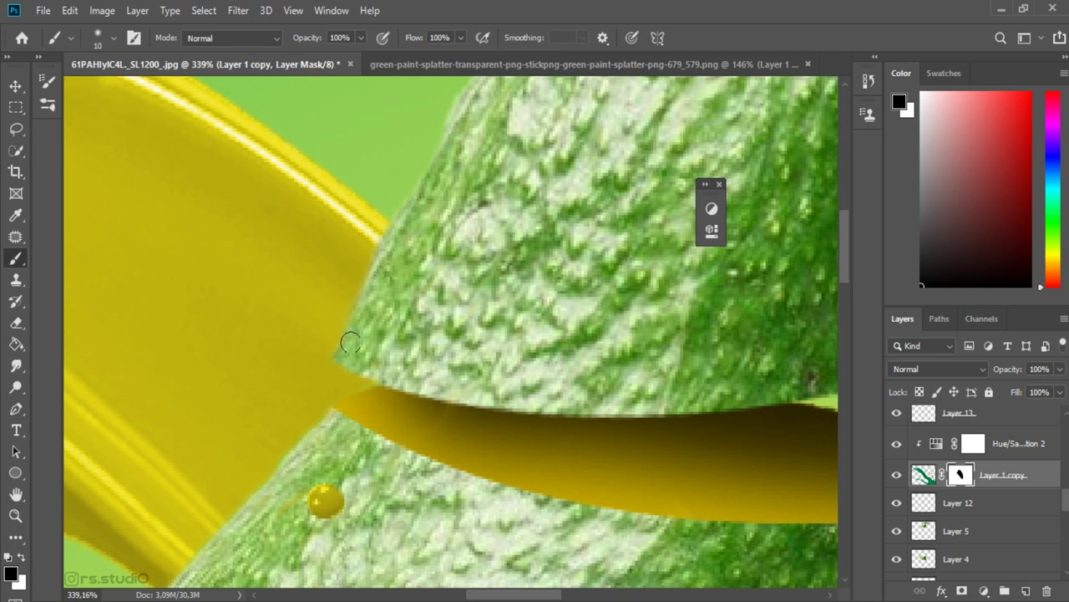
pyautogui.moveTo(345, 349); pyautogui.dragTo(383, 275)
pyautogui.hotkey('ctrl', '0')
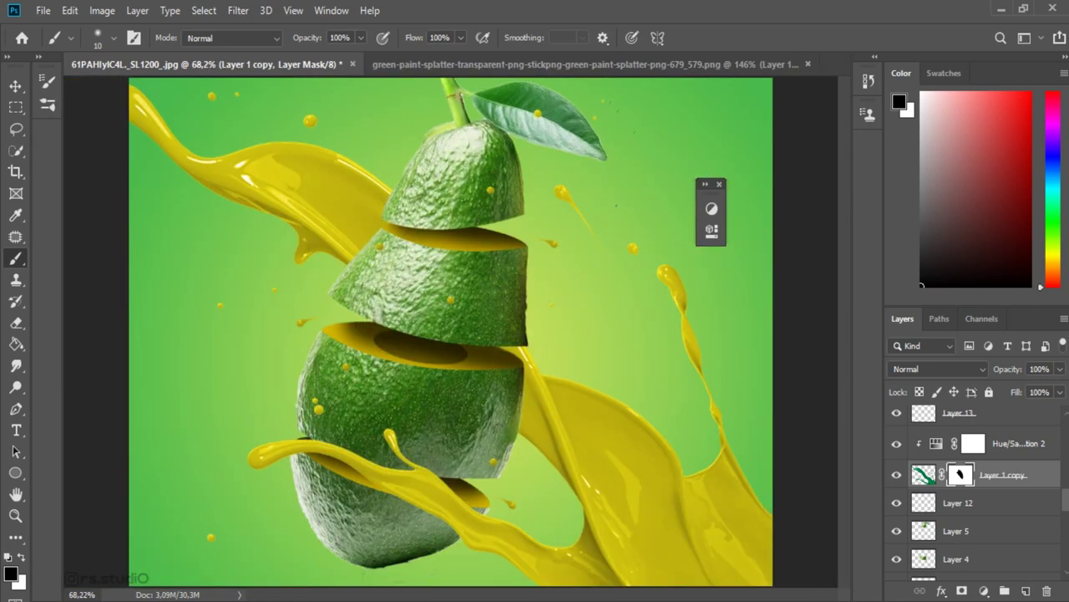
pyautogui.press('v')
pyautogui.hotkey('ctrl', '-')
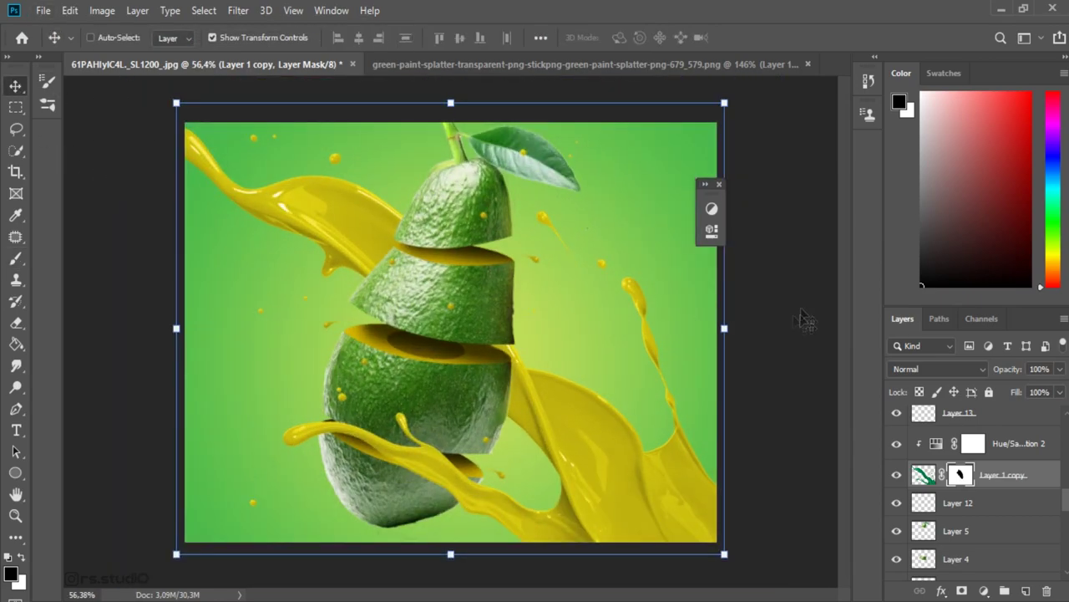